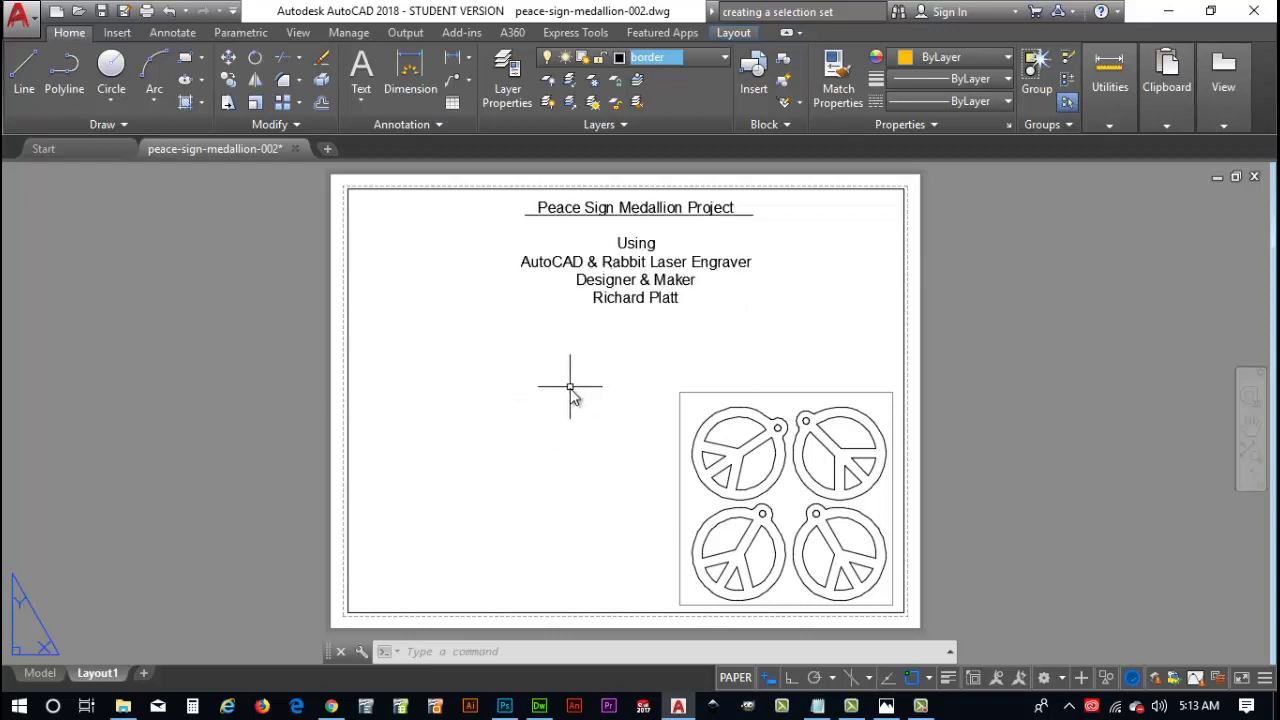
View the four magenta medallions in model space, check Layout1, then return to Model.
{"action": "left_click", "coordinate": [45, 677]}
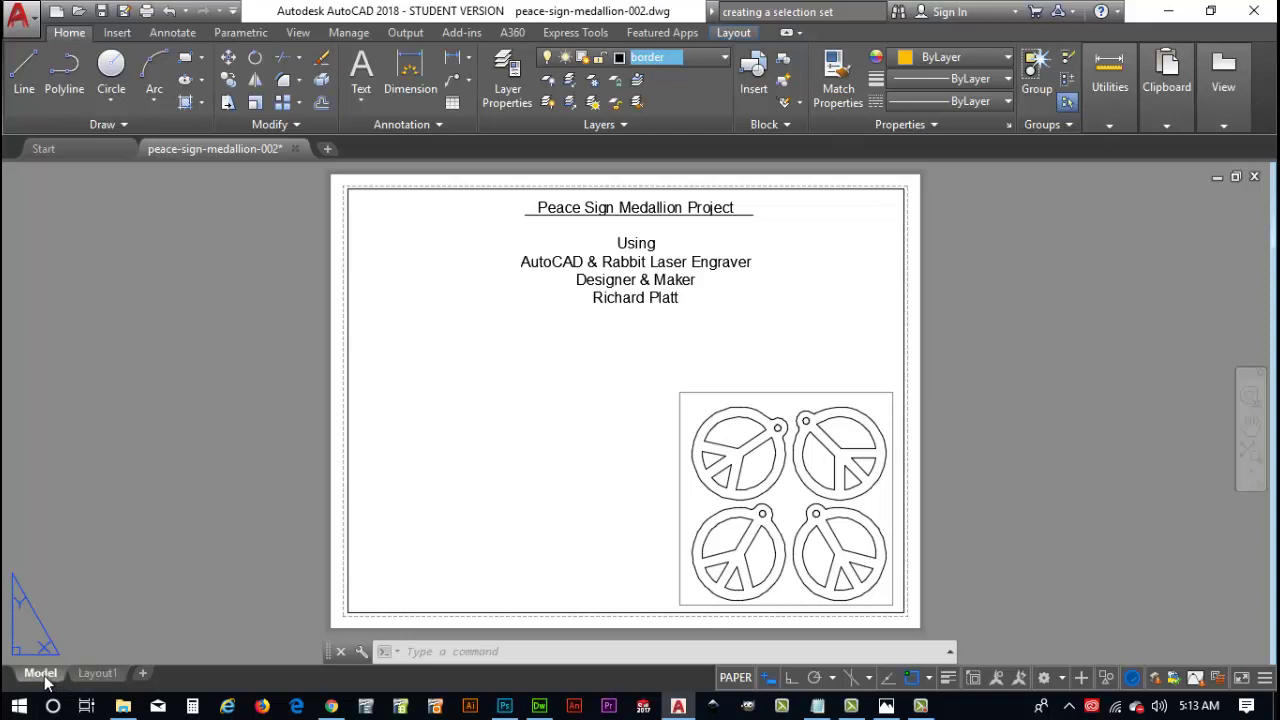
{"action": "scroll", "coordinate": [957, 488], "scroll_direction": "up", "scroll_amount": 2}
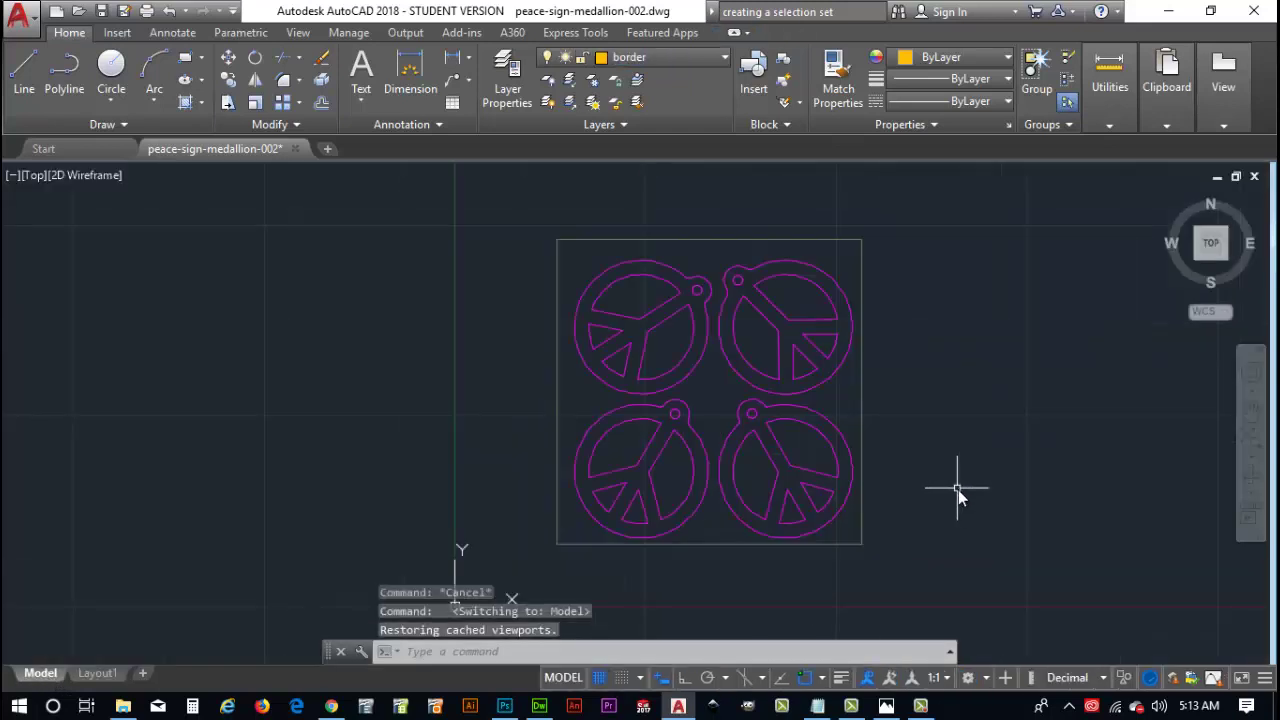
{"action": "middle_click_drag", "start_coordinate": [530, 337], "coordinate": [527, 358]}
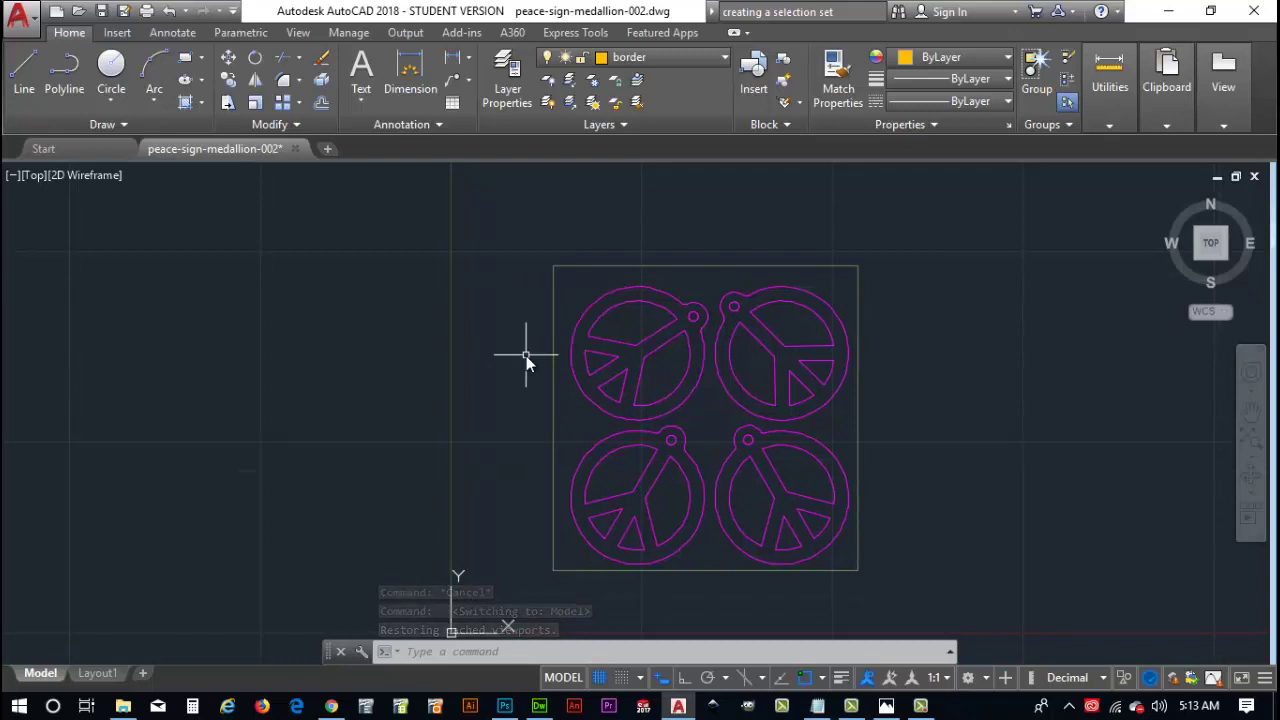
{"action": "left_click", "coordinate": [97, 673]}
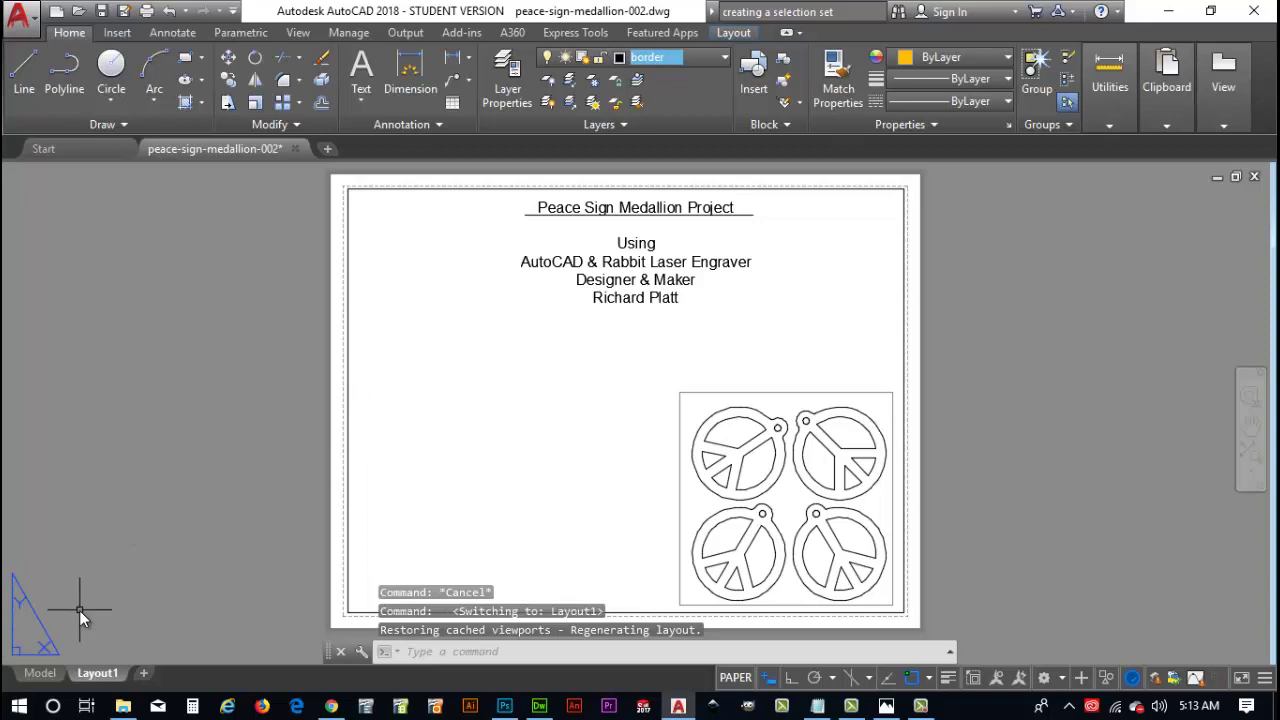
{"action": "mouse_move", "coordinate": [102, 680]}
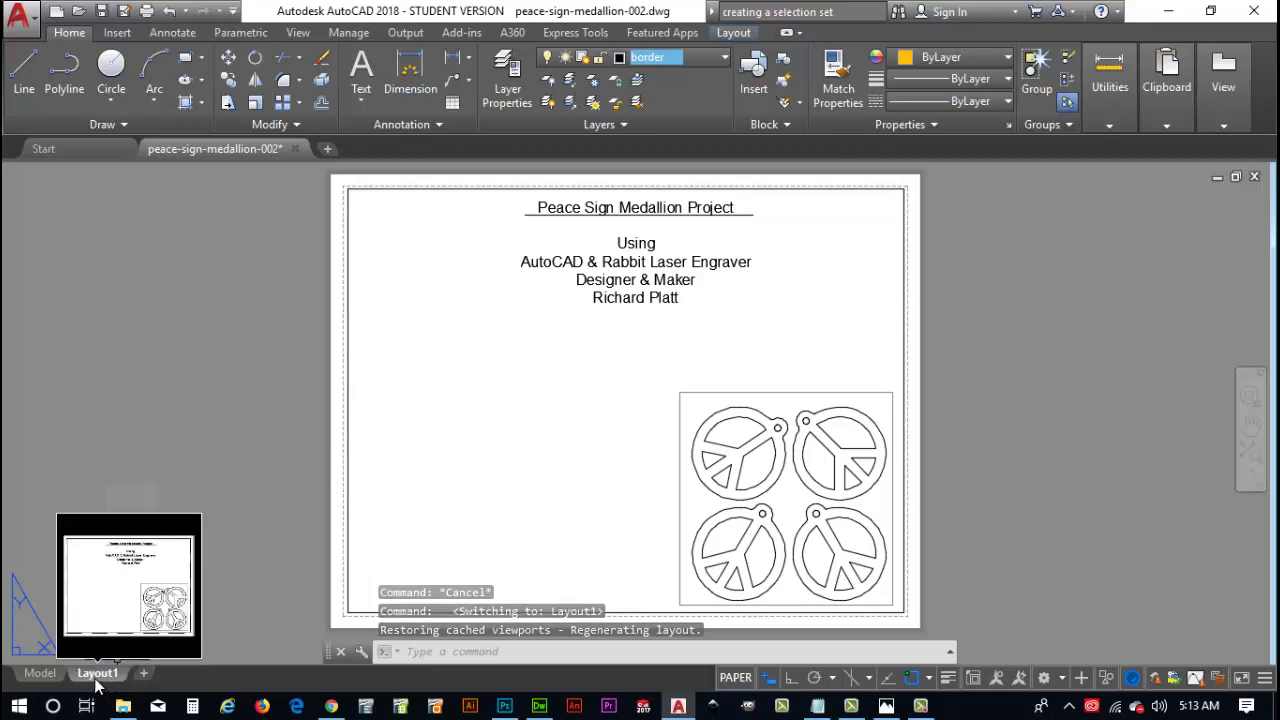
{"action": "left_click", "coordinate": [40, 673]}
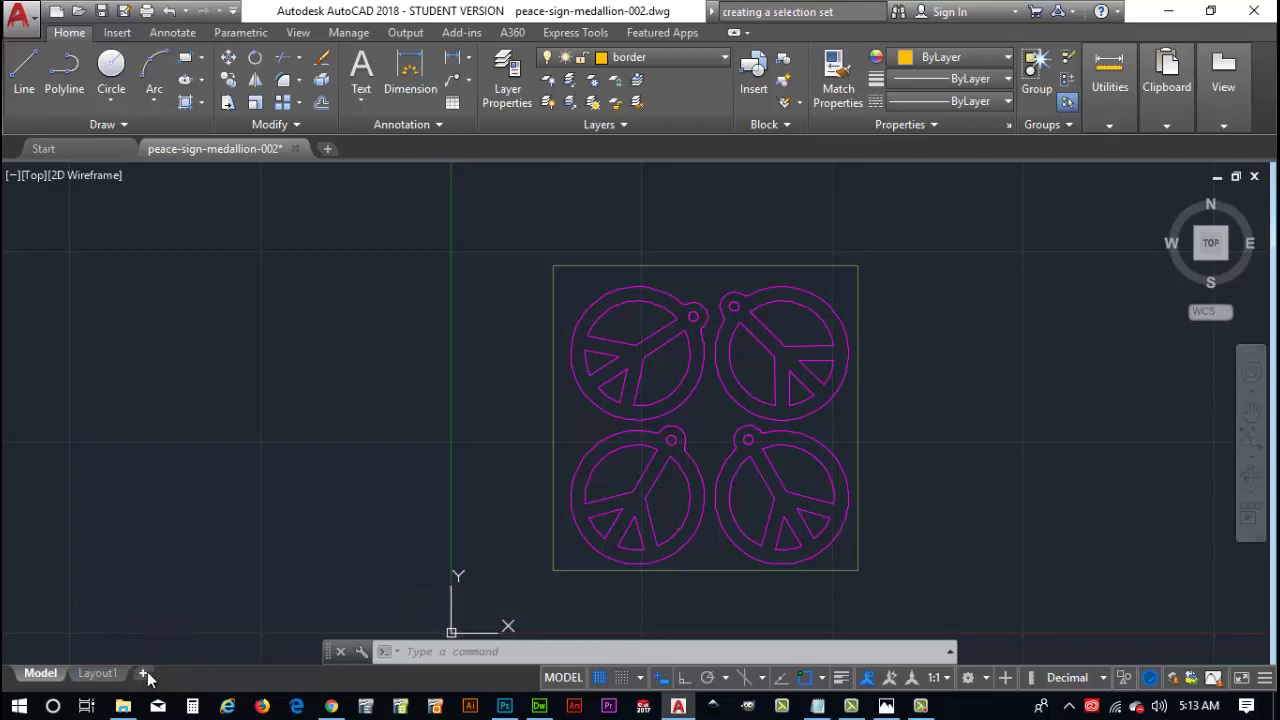
Add a new Layout2 sheet and compare its viewport with model space.
{"action": "left_click", "coordinate": [145, 675]}
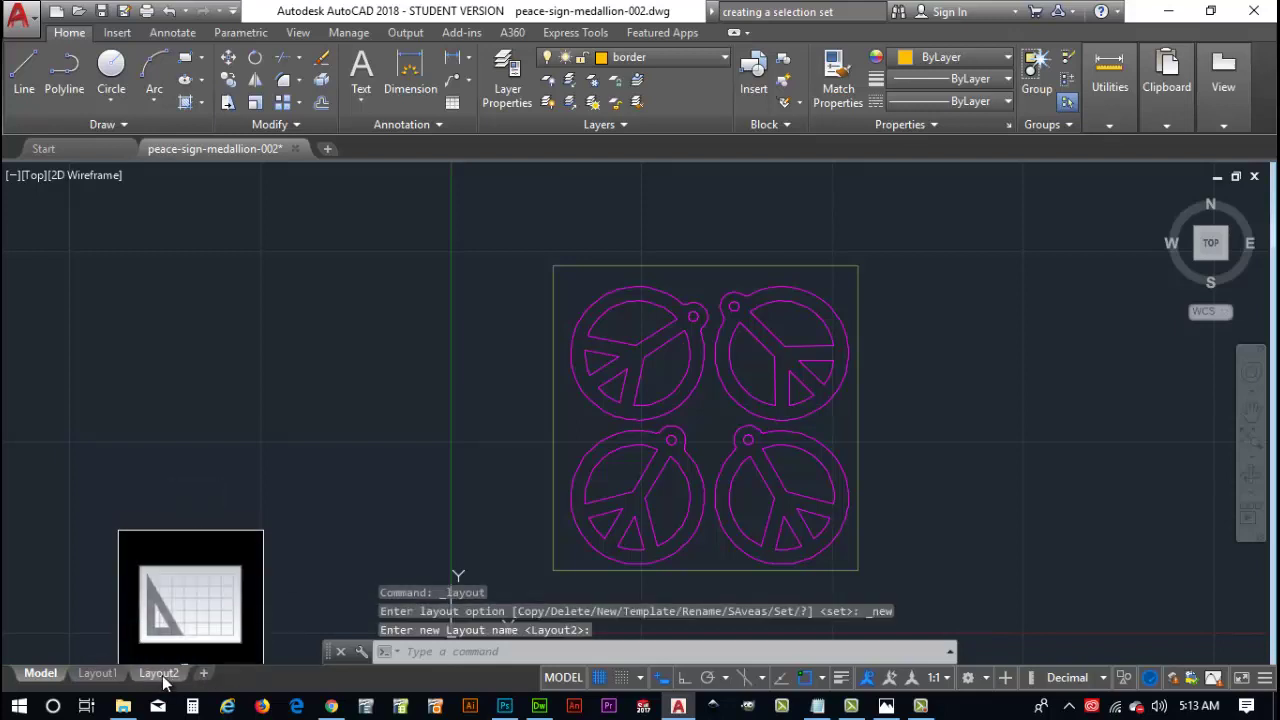
{"action": "left_click", "coordinate": [162, 674]}
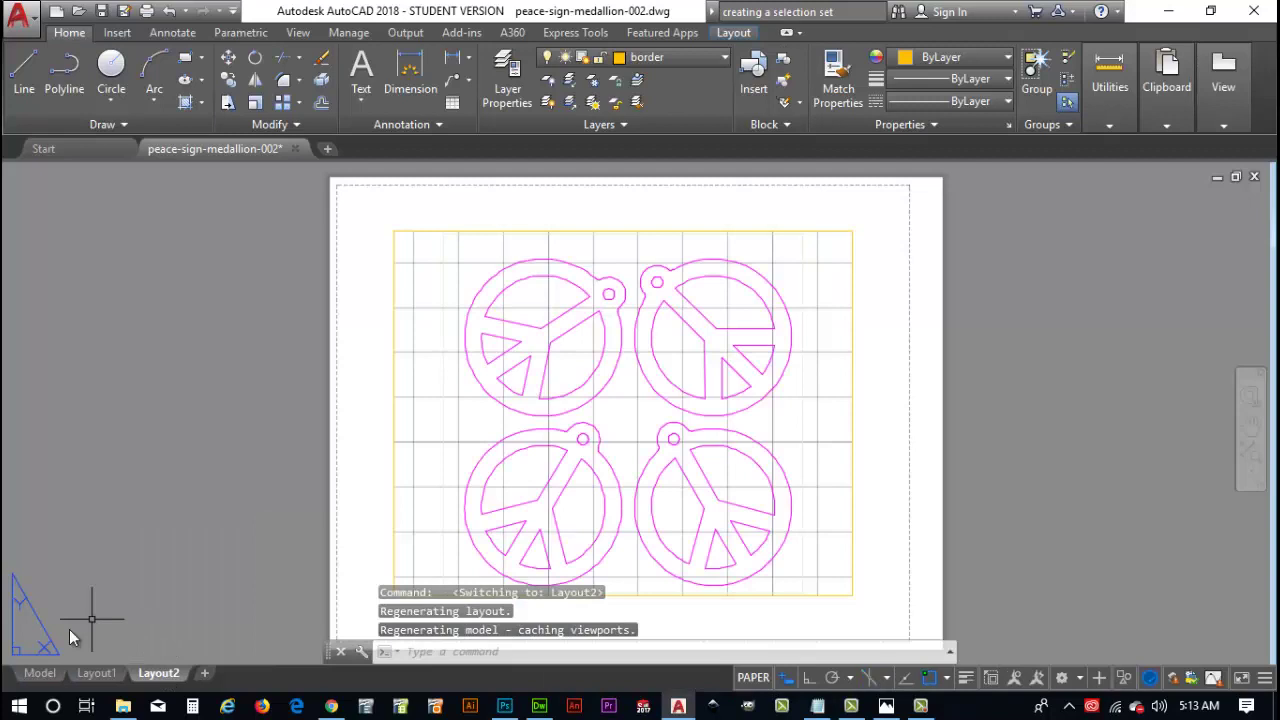
{"action": "left_click", "coordinate": [44, 676]}
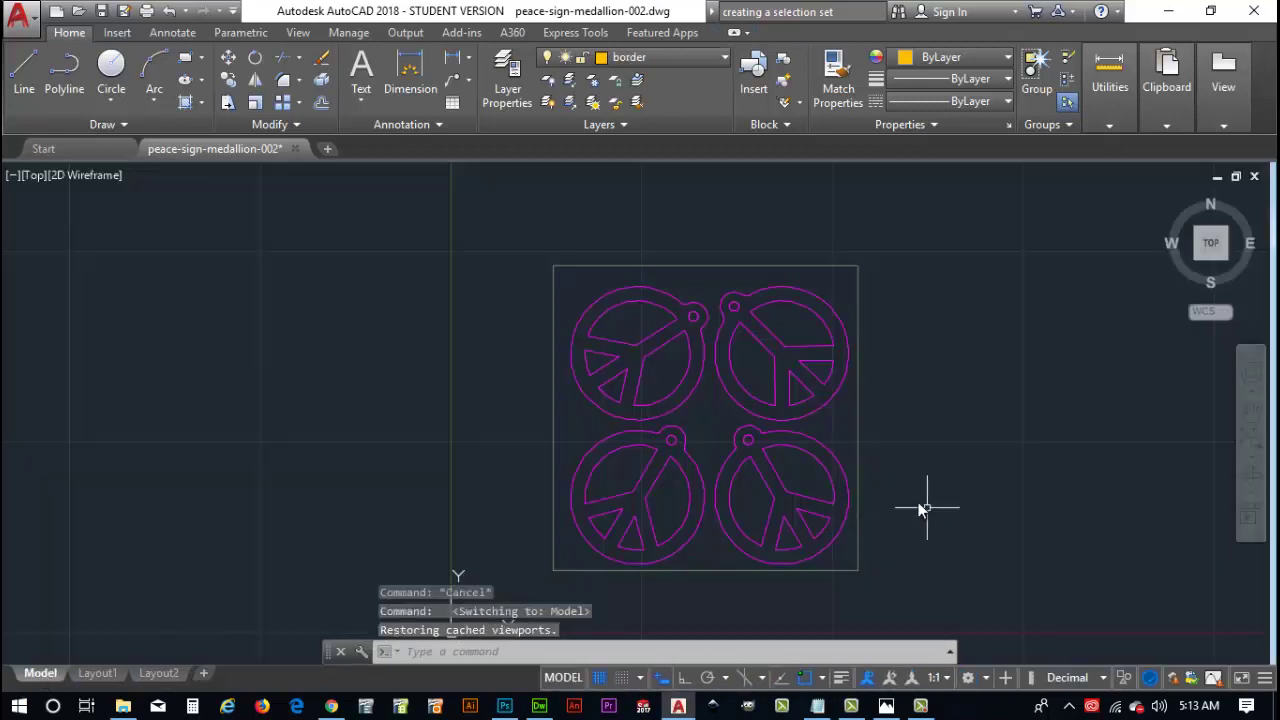
{"action": "left_click", "coordinate": [158, 673]}
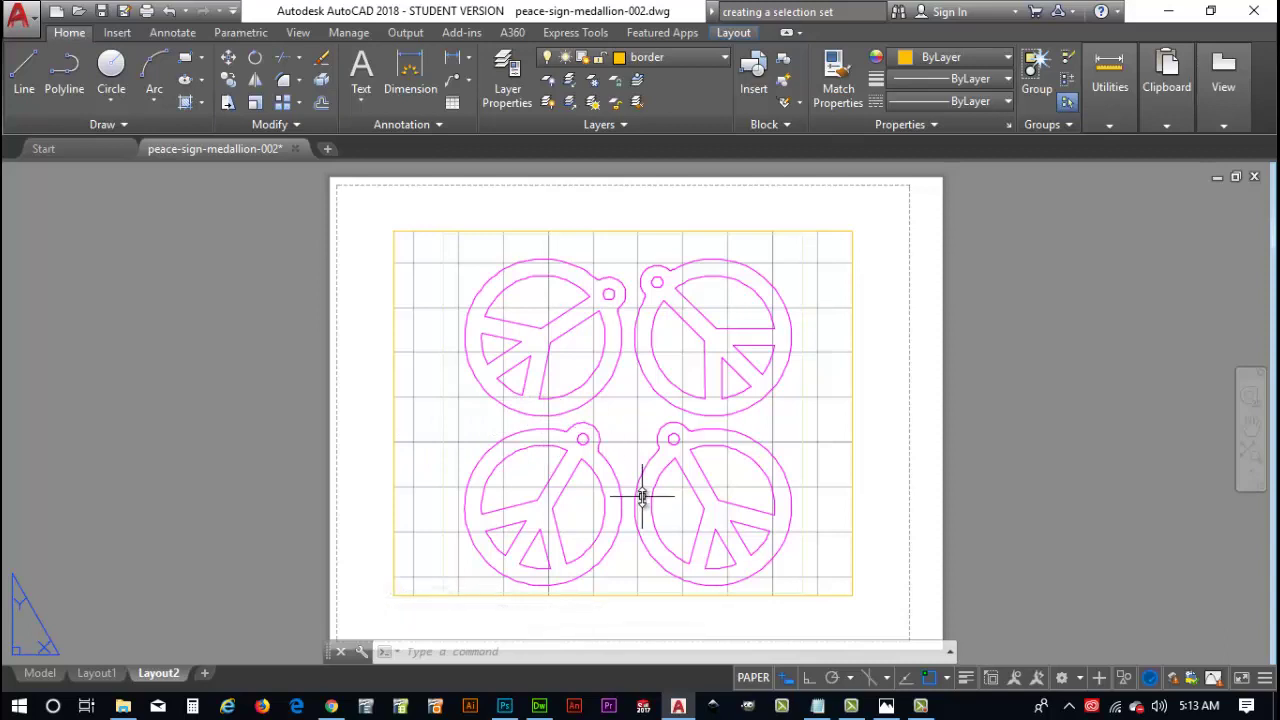
{"action": "left_click", "coordinate": [40, 674]}
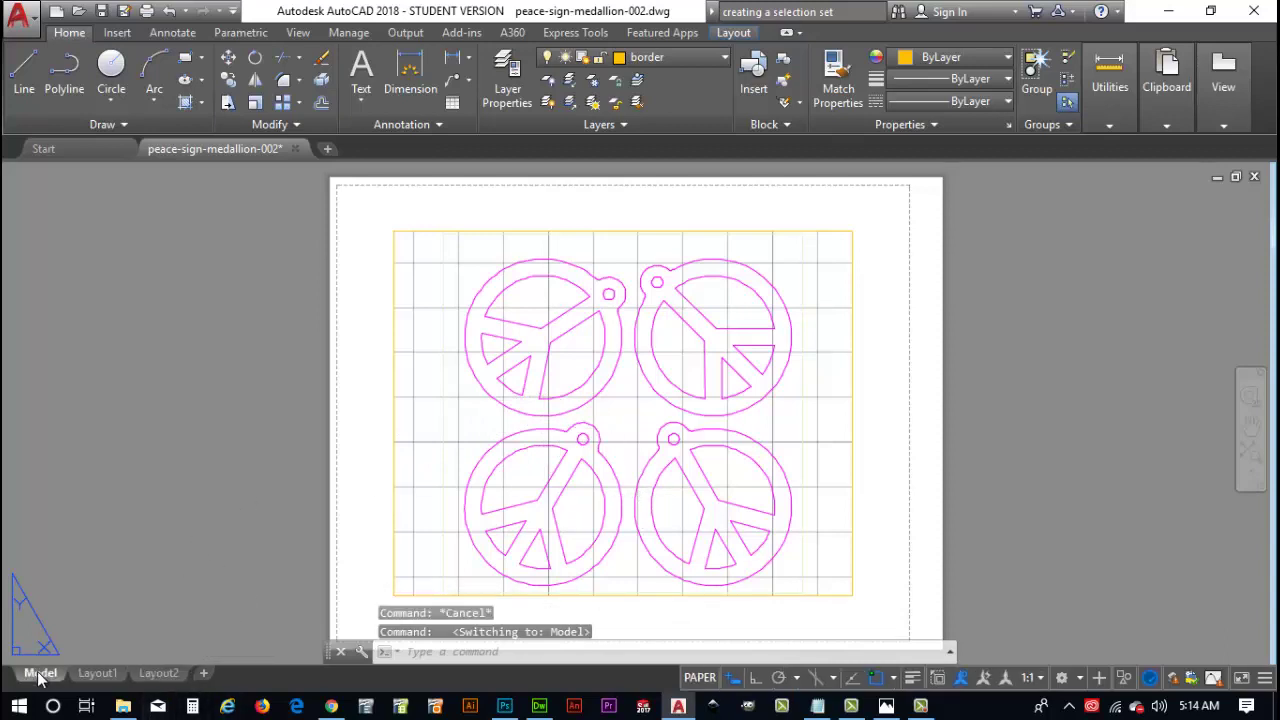
{"action": "left_click", "coordinate": [163, 676]}
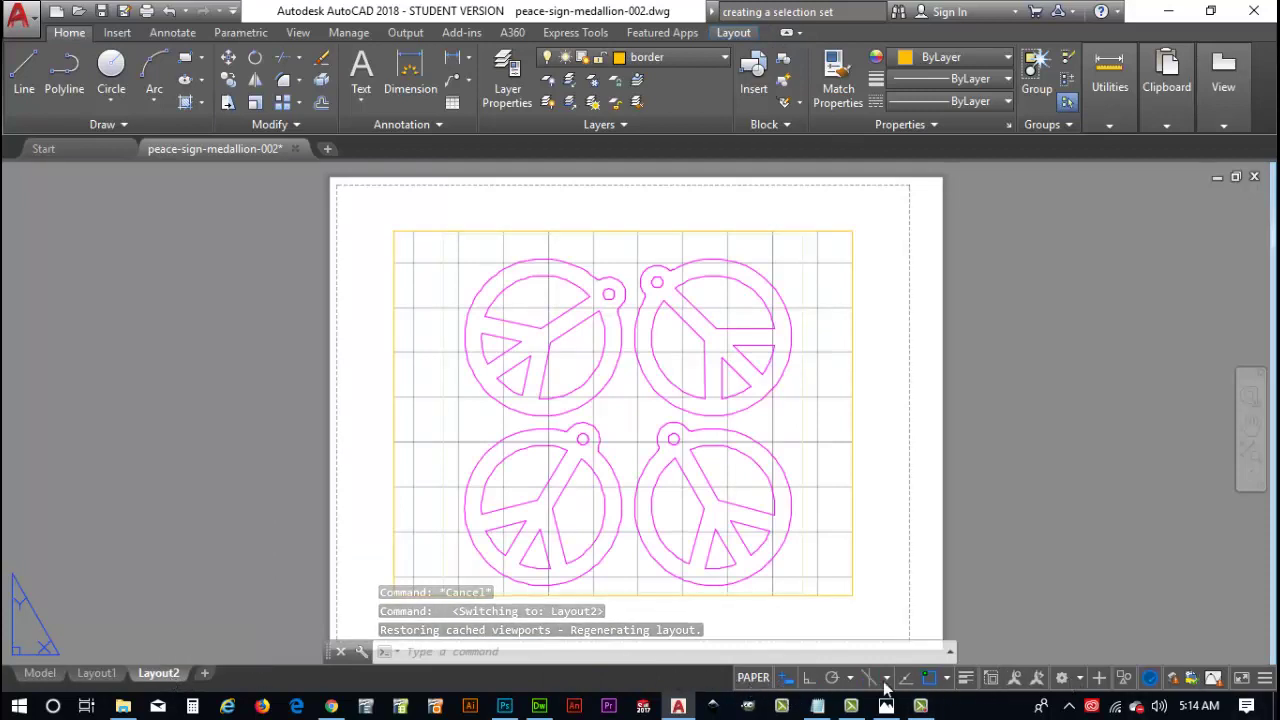
Zoom the medallions out inside the Layout2 viewport, turn the grid off, and return to paper space.
{"action": "left_click", "coordinate": [753, 678]}
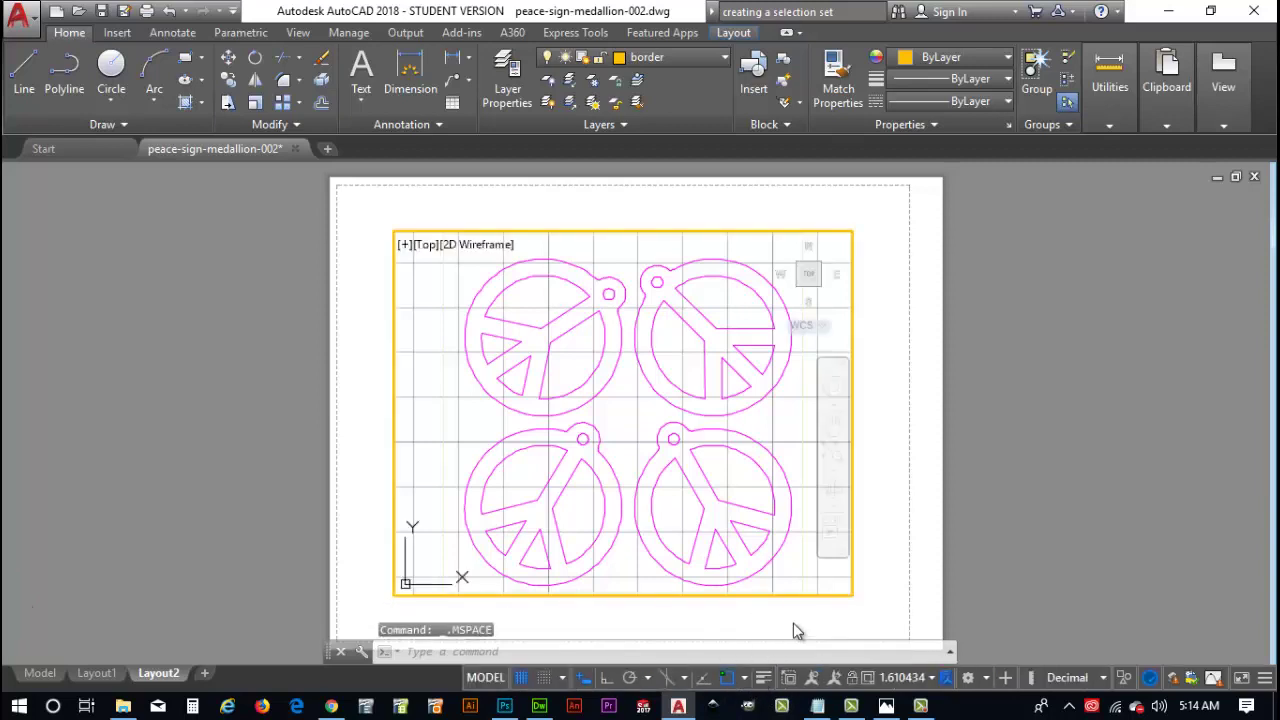
{"action": "scroll", "coordinate": [645, 482], "scroll_direction": "down", "scroll_amount": 4}
{"action": "scroll", "coordinate": [650, 485], "scroll_direction": "up", "scroll_amount": 3}
{"action": "scroll", "coordinate": [660, 490], "scroll_direction": "down", "scroll_amount": 3}
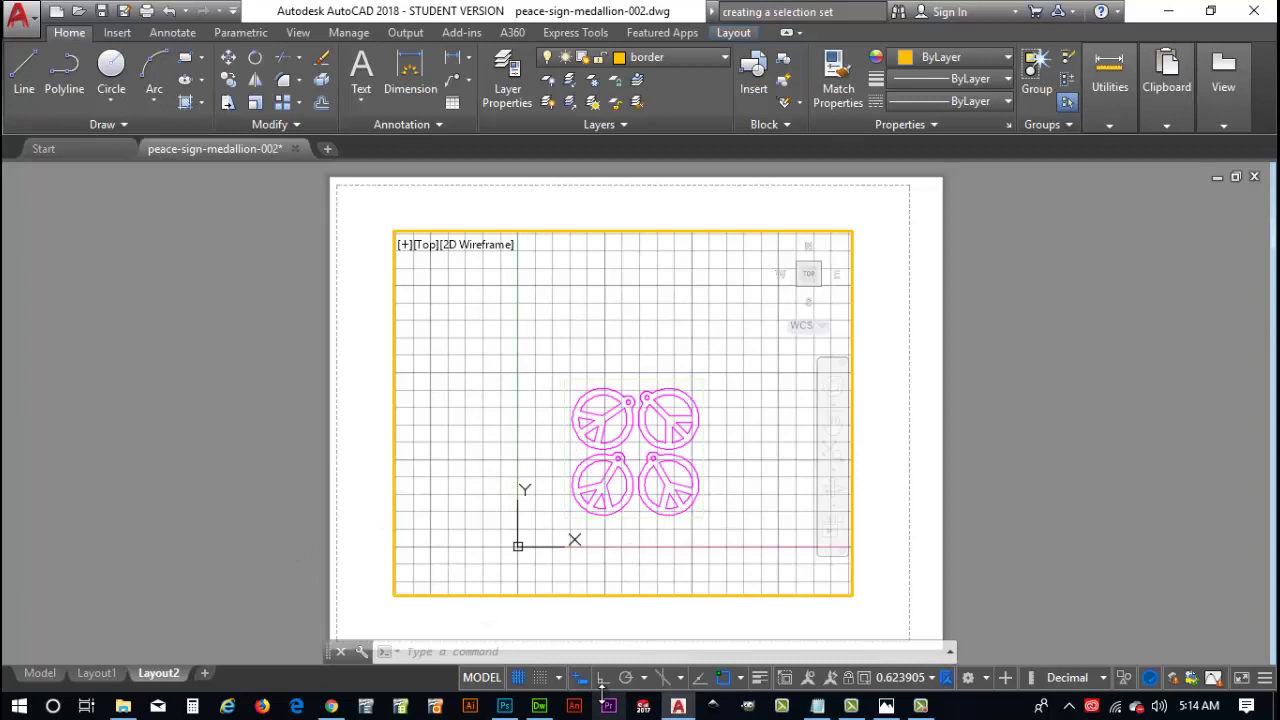
{"action": "left_click", "coordinate": [519, 679]}
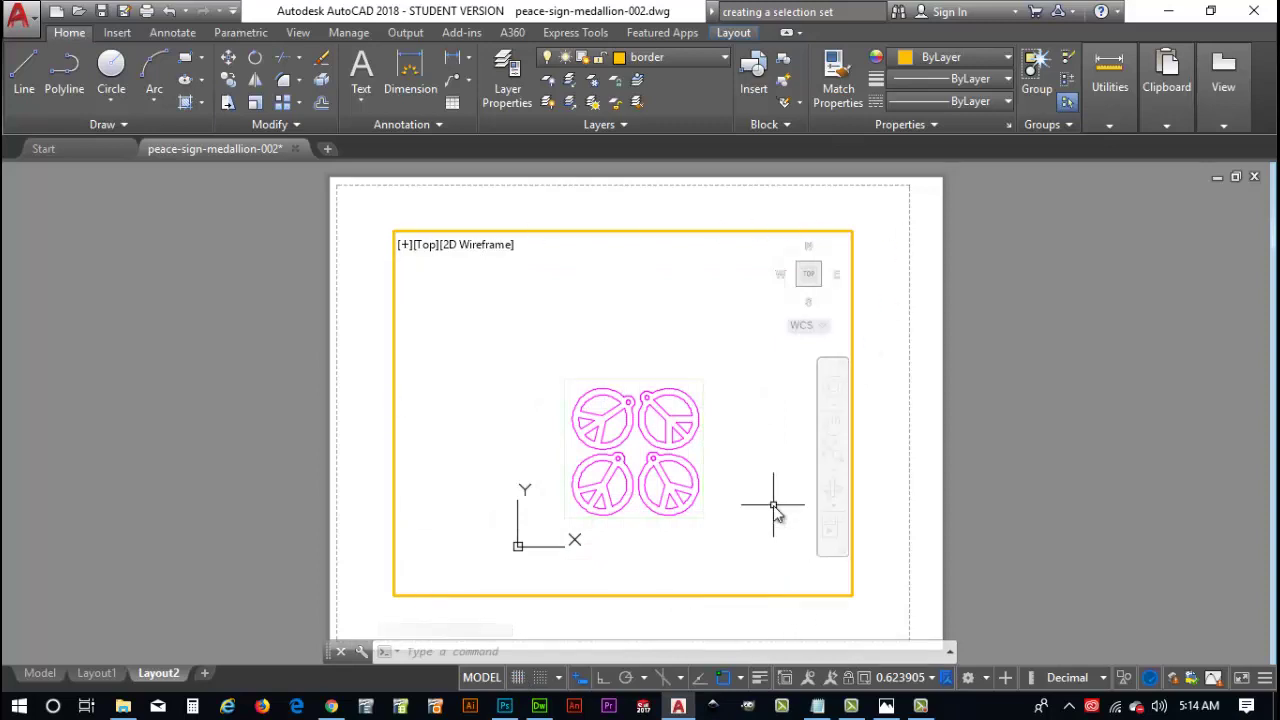
{"action": "left_click", "coordinate": [482, 678]}
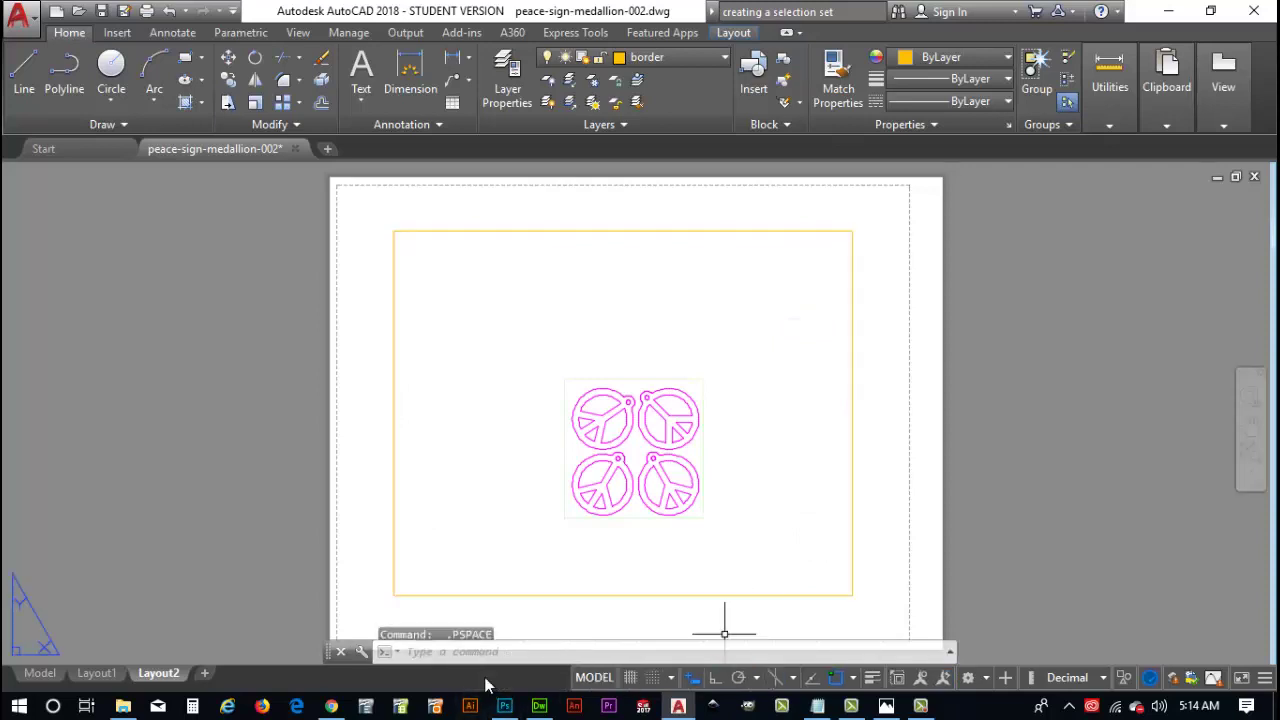
Select the Layout2 viewport frame and open the Layer Properties Manager.
{"action": "left_click", "coordinate": [500, 594]}
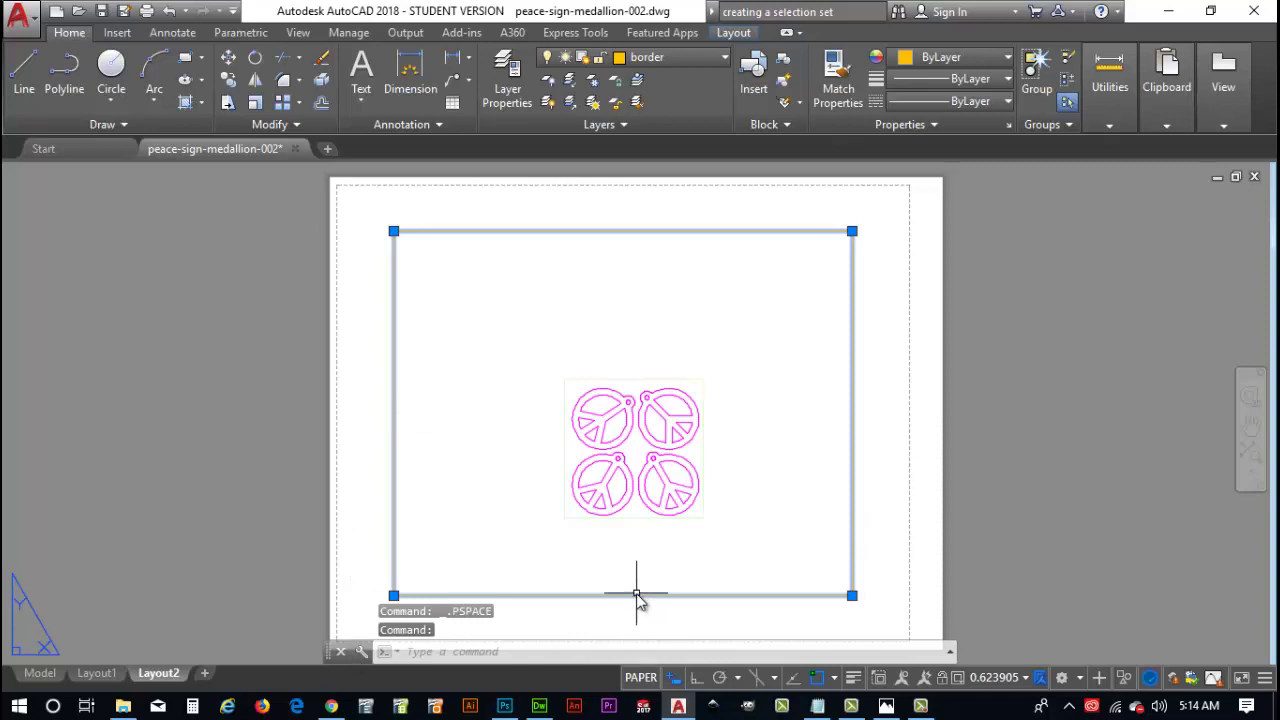
{"action": "left_click", "coordinate": [499, 70]}
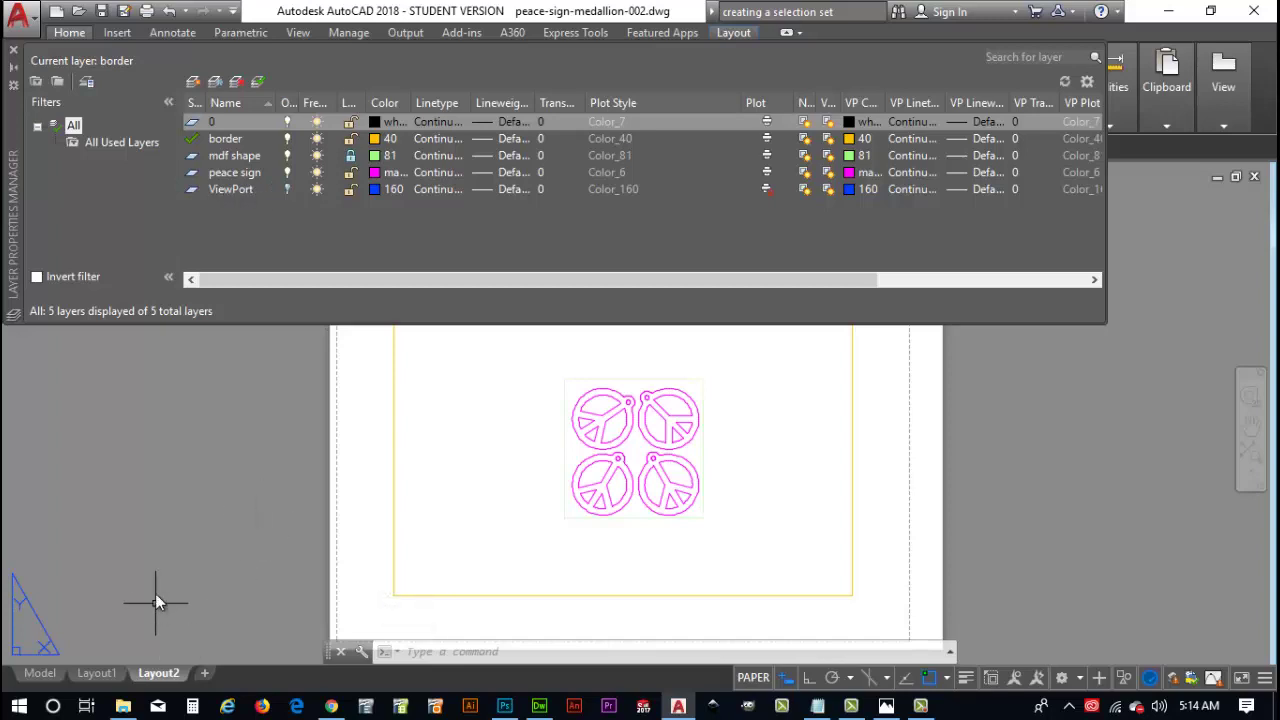
Create a new layer named ViewPort2 in the Layer Properties Manager.
{"action": "right_click", "coordinate": [249, 217]}
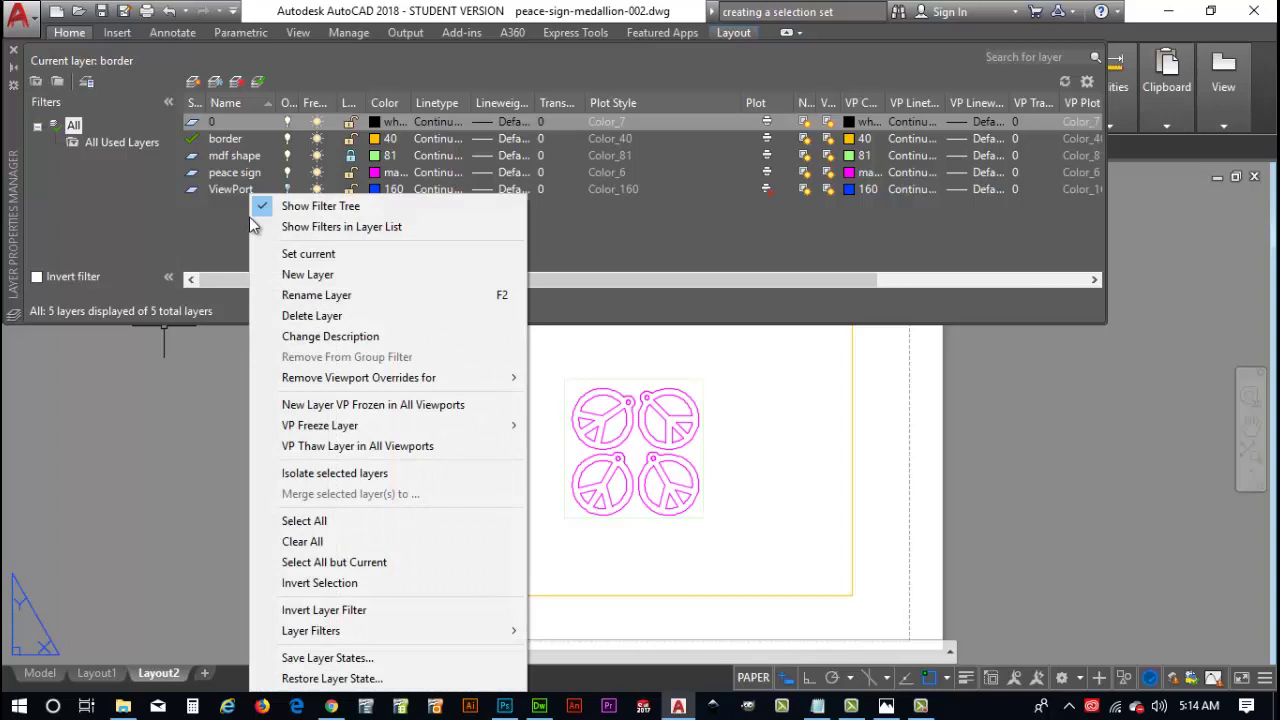
{"action": "left_click", "coordinate": [343, 276]}
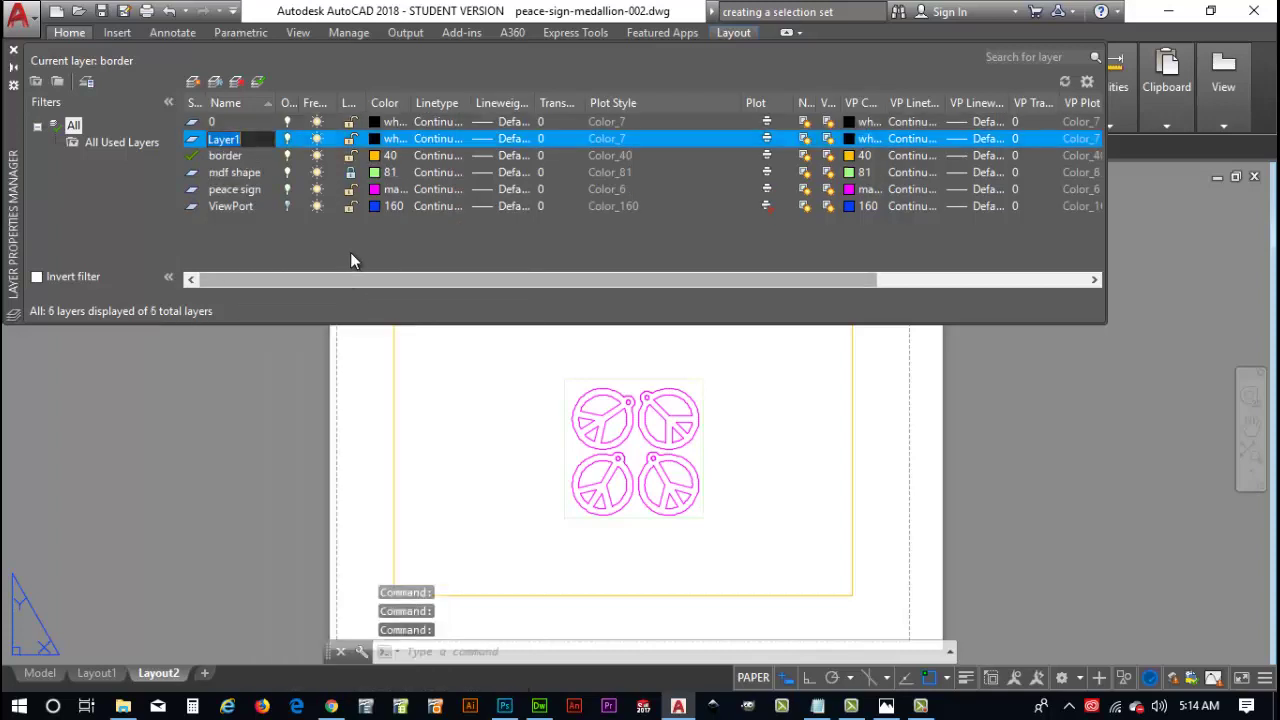
{"action": "type", "text": "view por"}
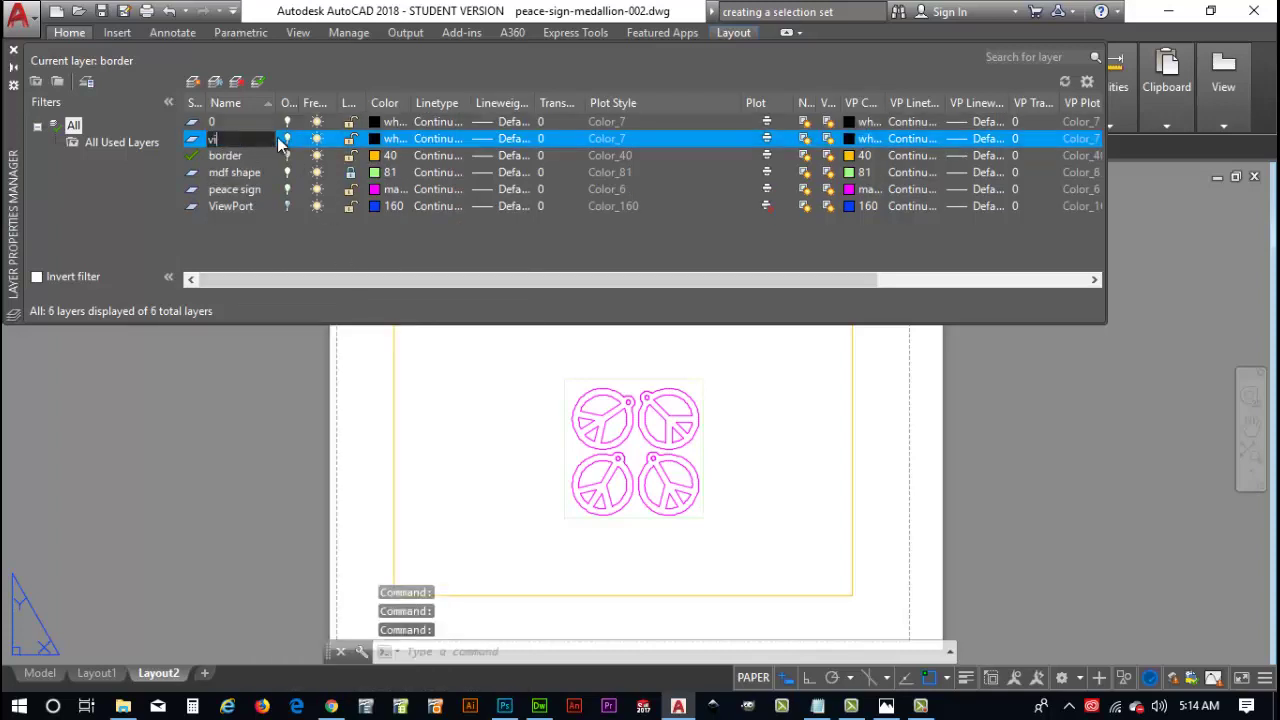
{"action": "key", "text": "BackSpace"}
{"action": "key", "text": "BackSpace"}
{"action": "key", "text": "BackSpace"}
{"action": "key", "text": "BackSpace"}
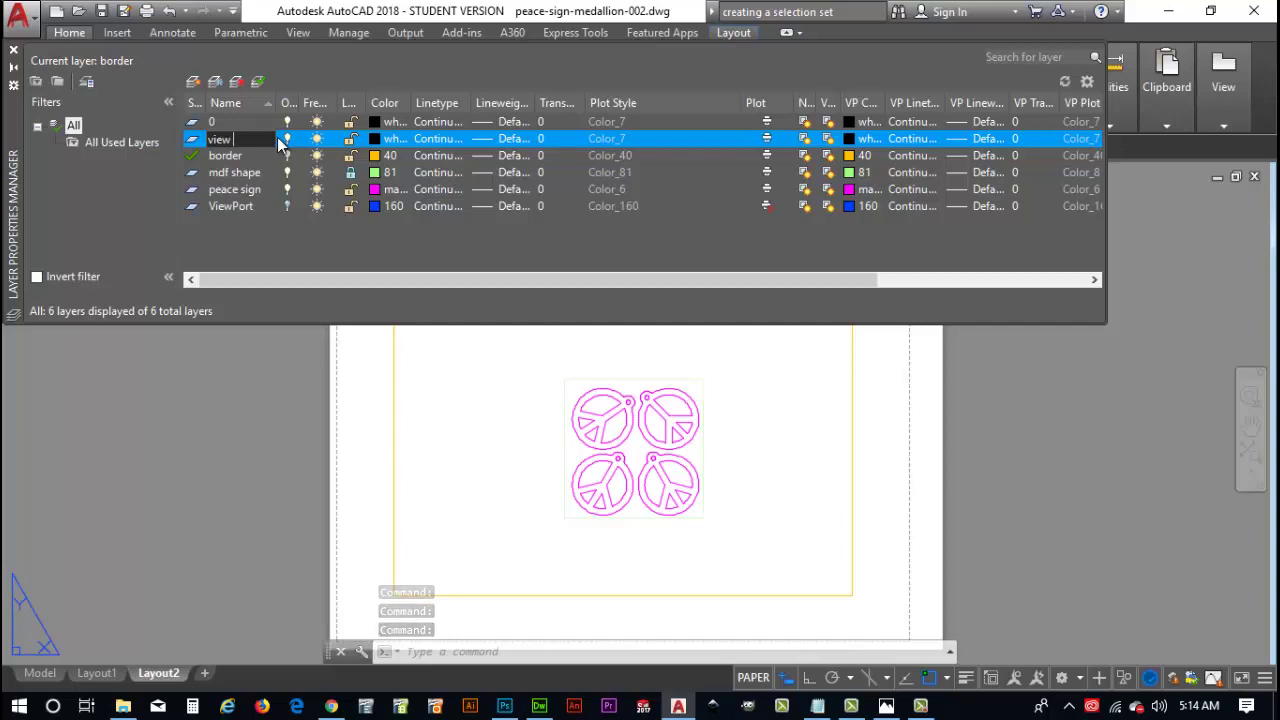
{"action": "type", "text": "Port"}
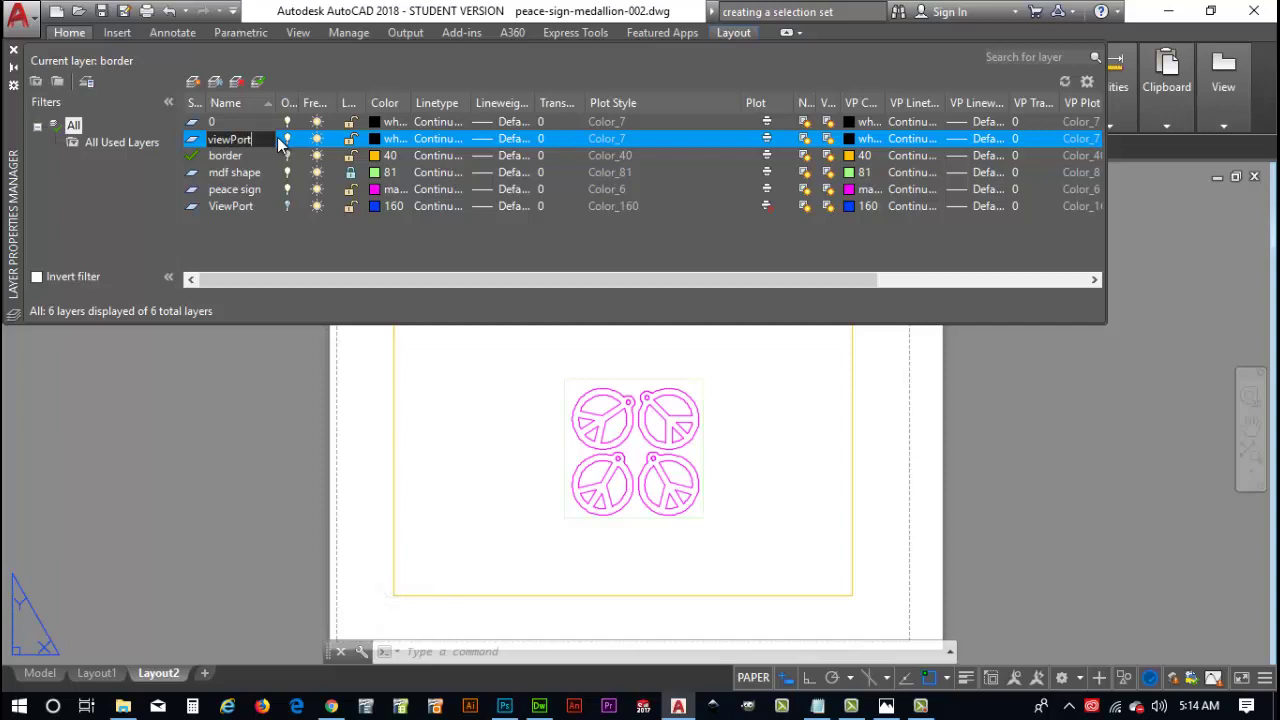
{"action": "type", "text": "2"}
{"action": "key", "text": "BackSpace"}
{"action": "key", "text": "Return"}
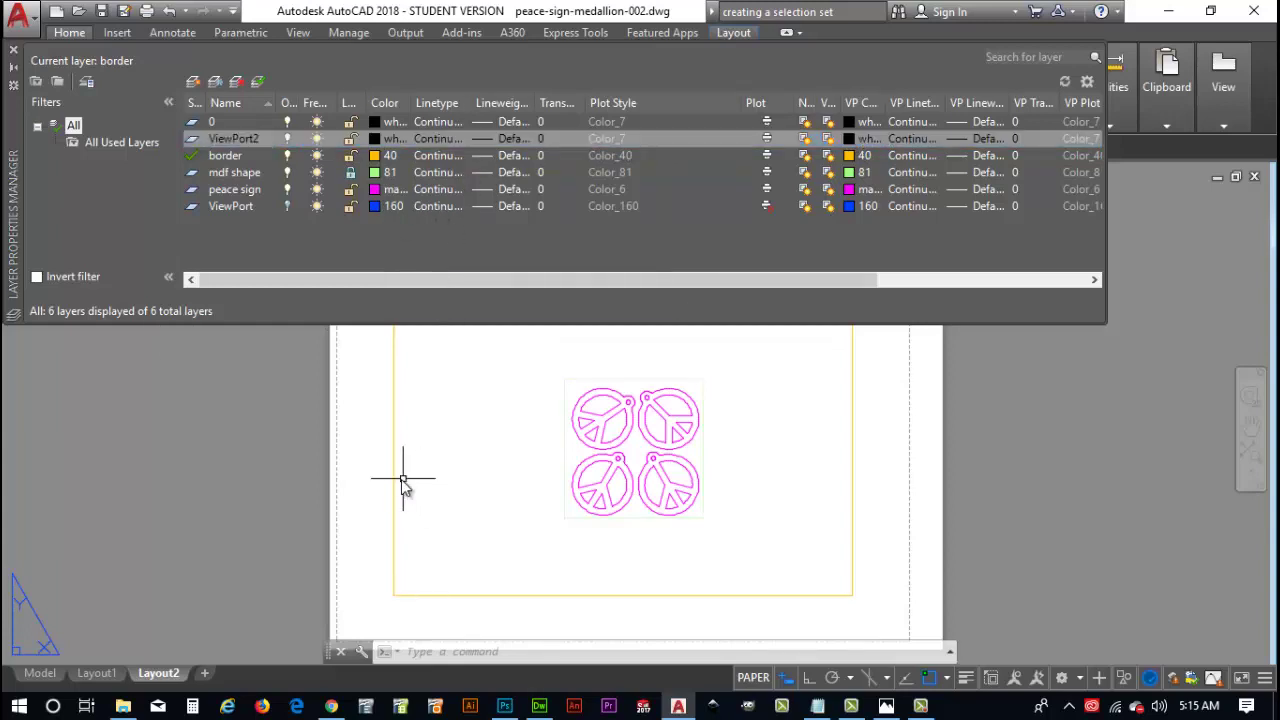
{"action": "left_click", "coordinate": [394, 478]}
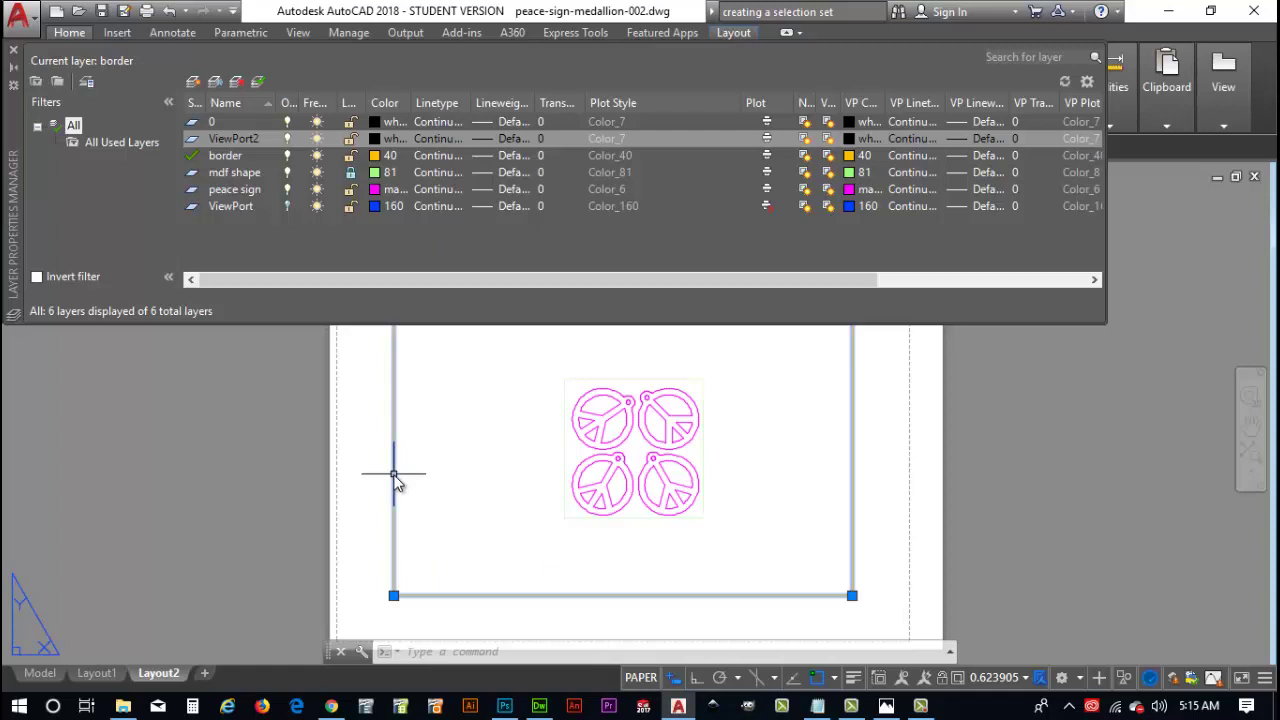
Put the Layout2 viewport frame on the ViewPort2 layer instead of border.
{"action": "left_click", "coordinate": [13, 53]}
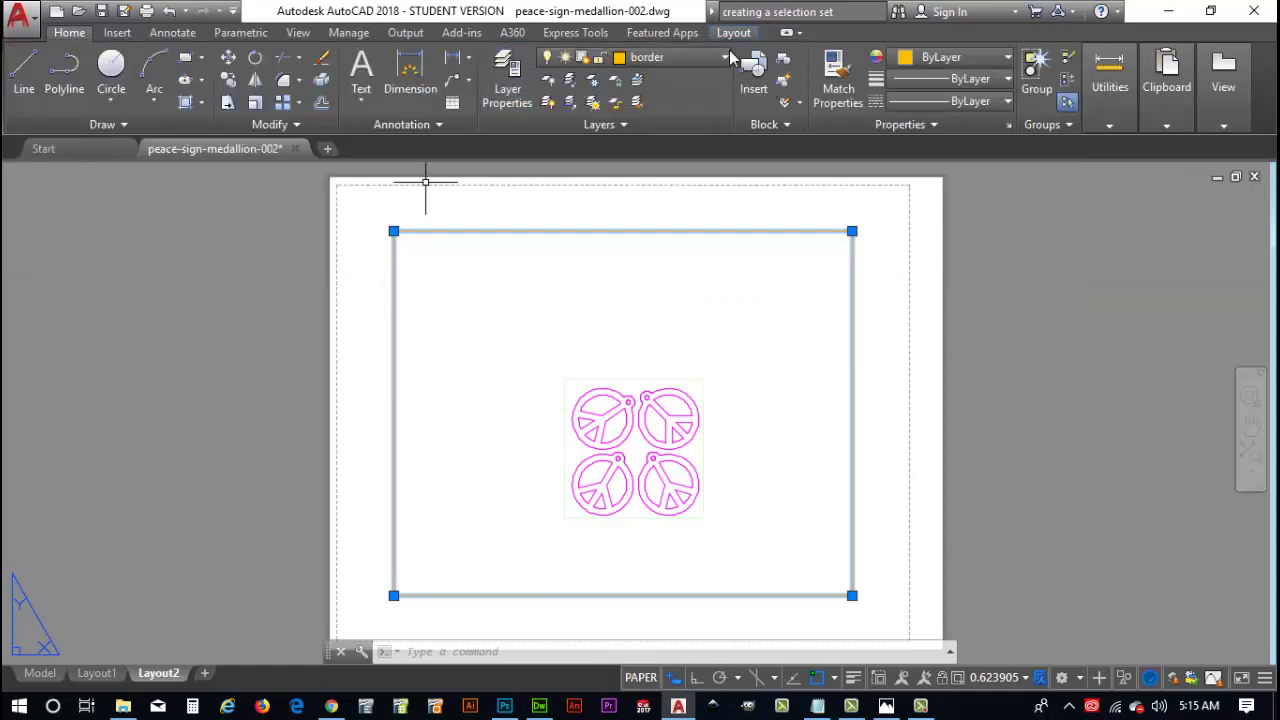
{"action": "left_click", "coordinate": [673, 60]}
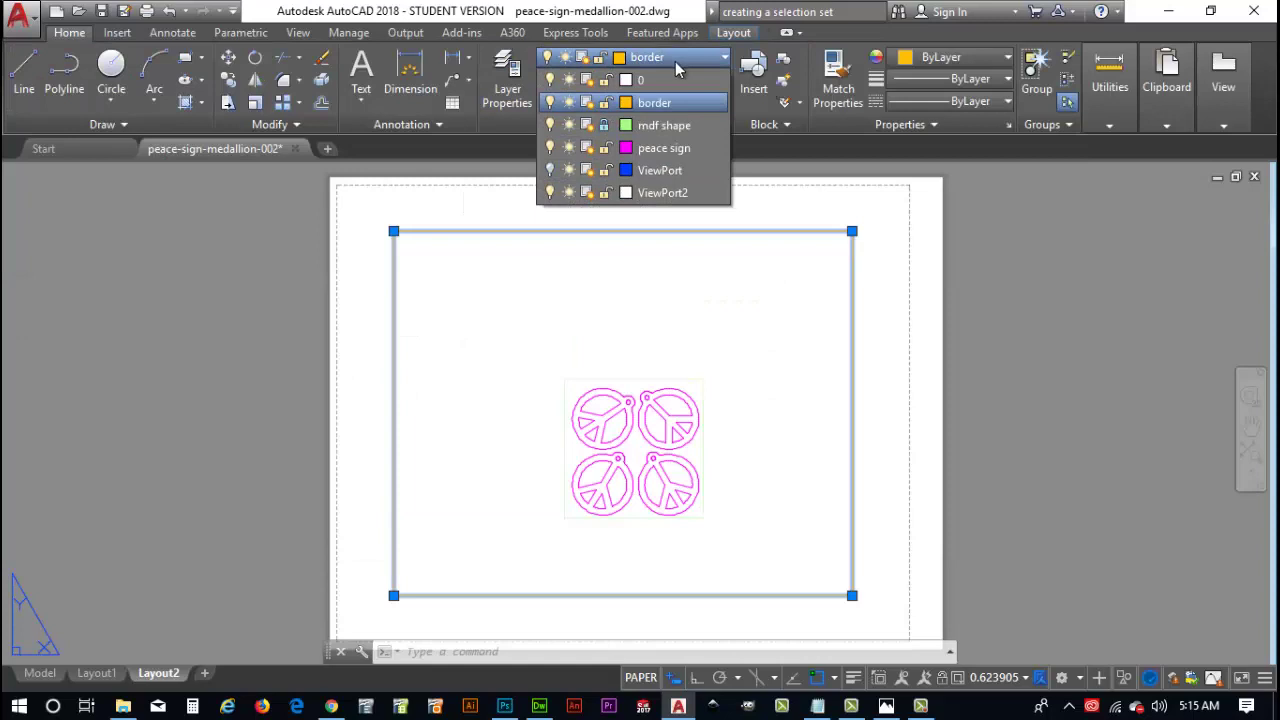
{"action": "left_click", "coordinate": [657, 189]}
{"action": "left_click", "coordinate": [878, 580]}
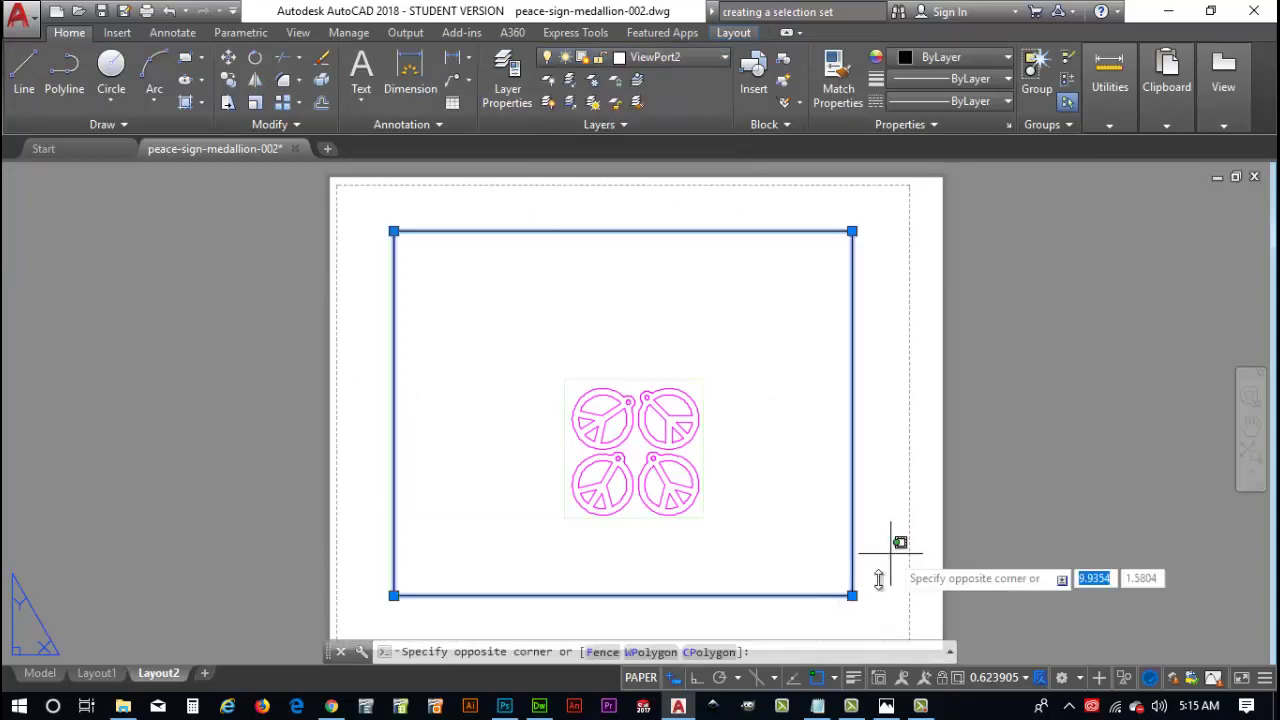
{"action": "key", "text": "Escape"}
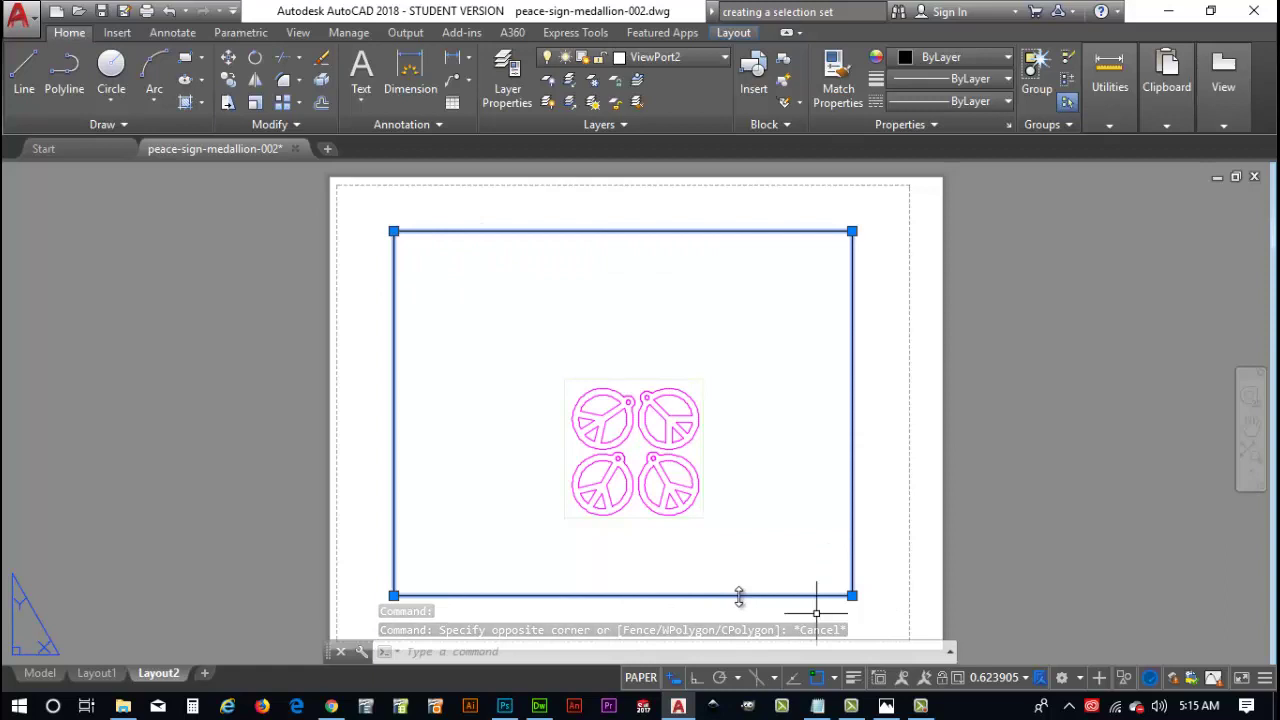
Stretch the viewport's top-left and bottom-right corners out toward the dashed print margin.
{"action": "left_click", "coordinate": [393, 231]}
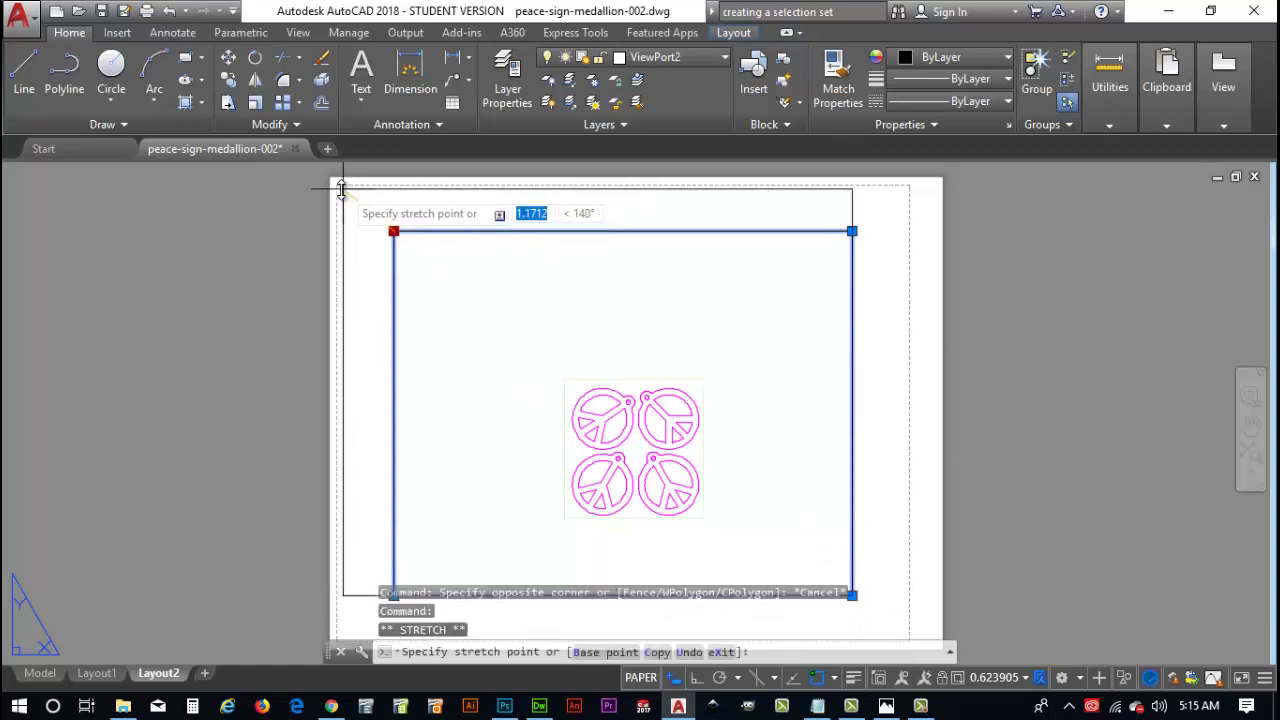
{"action": "left_click", "coordinate": [340, 188]}
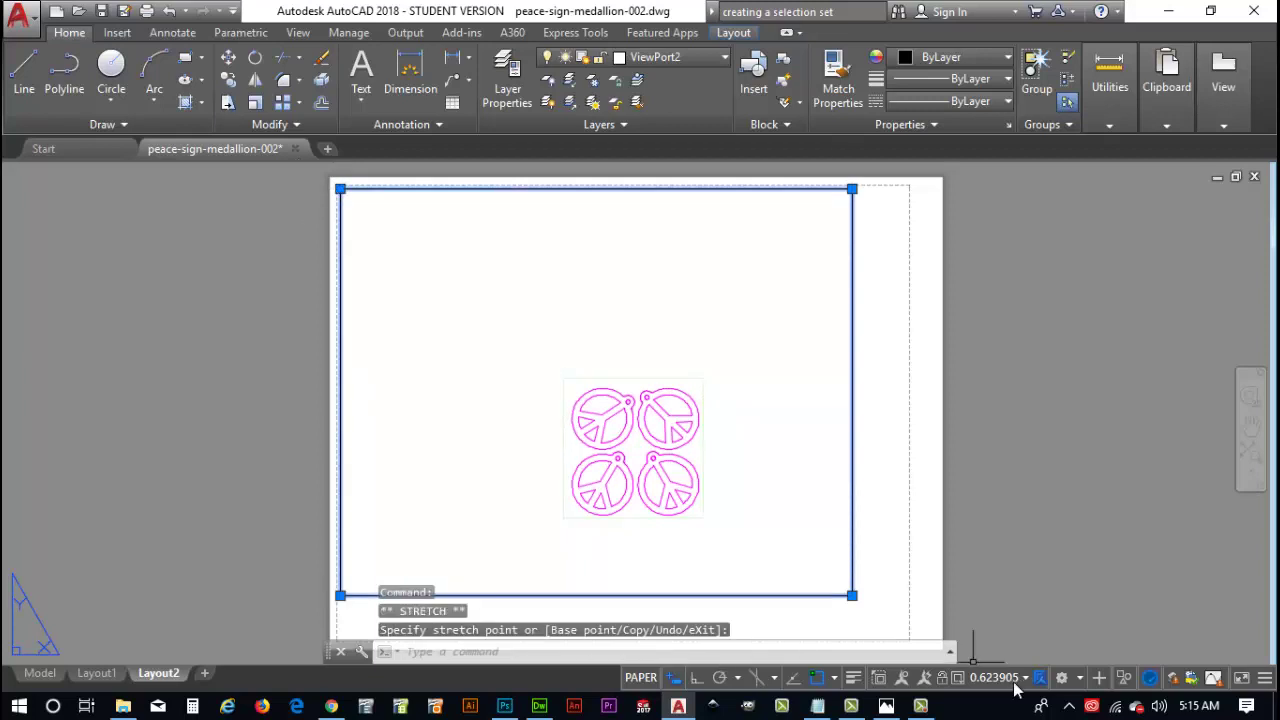
{"action": "left_click", "coordinate": [852, 596]}
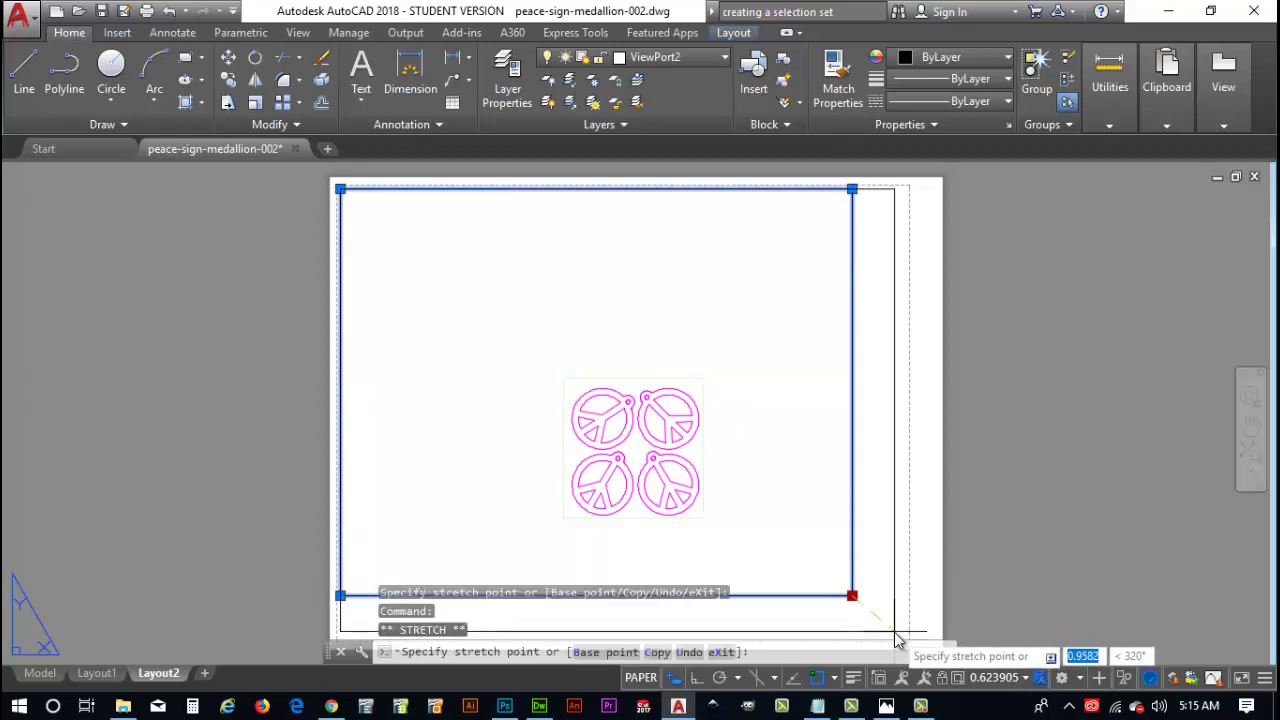
{"action": "left_click", "coordinate": [898, 628]}
{"action": "scroll", "coordinate": [898, 628], "scroll_direction": "down", "scroll_amount": 2}
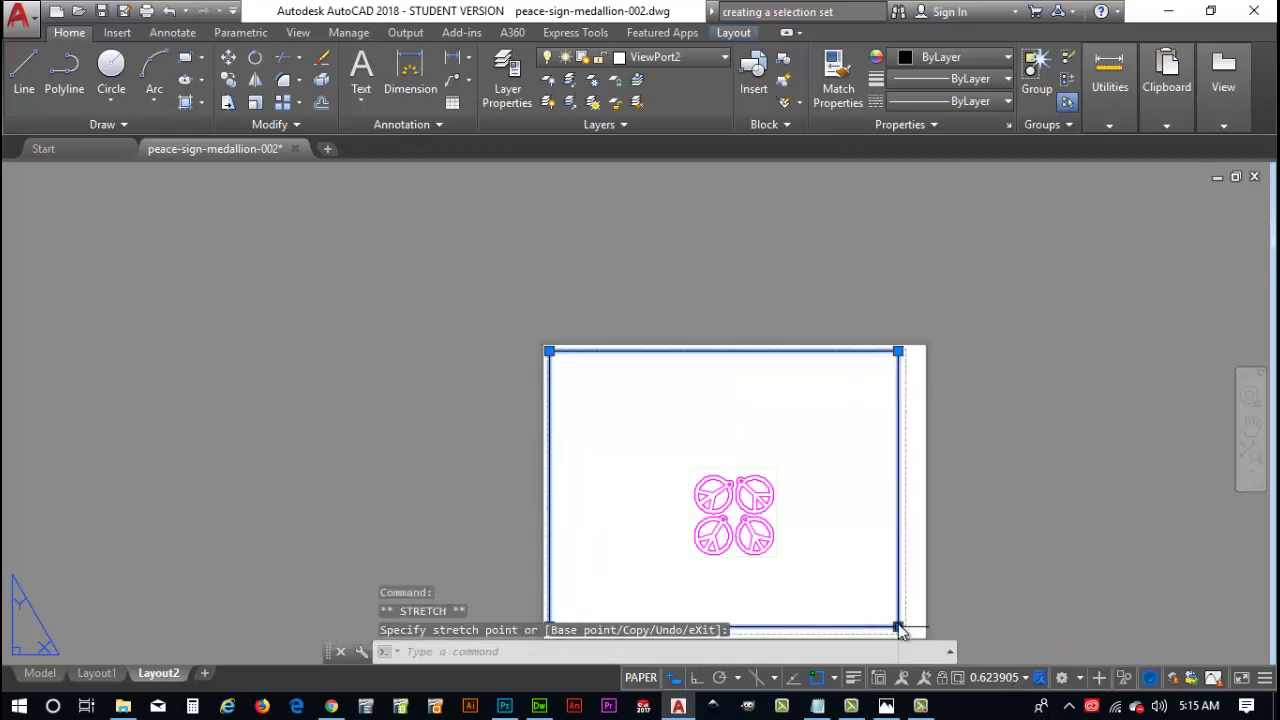
{"action": "middle_click_drag", "start_coordinate": [848, 612], "coordinate": [788, 511]}
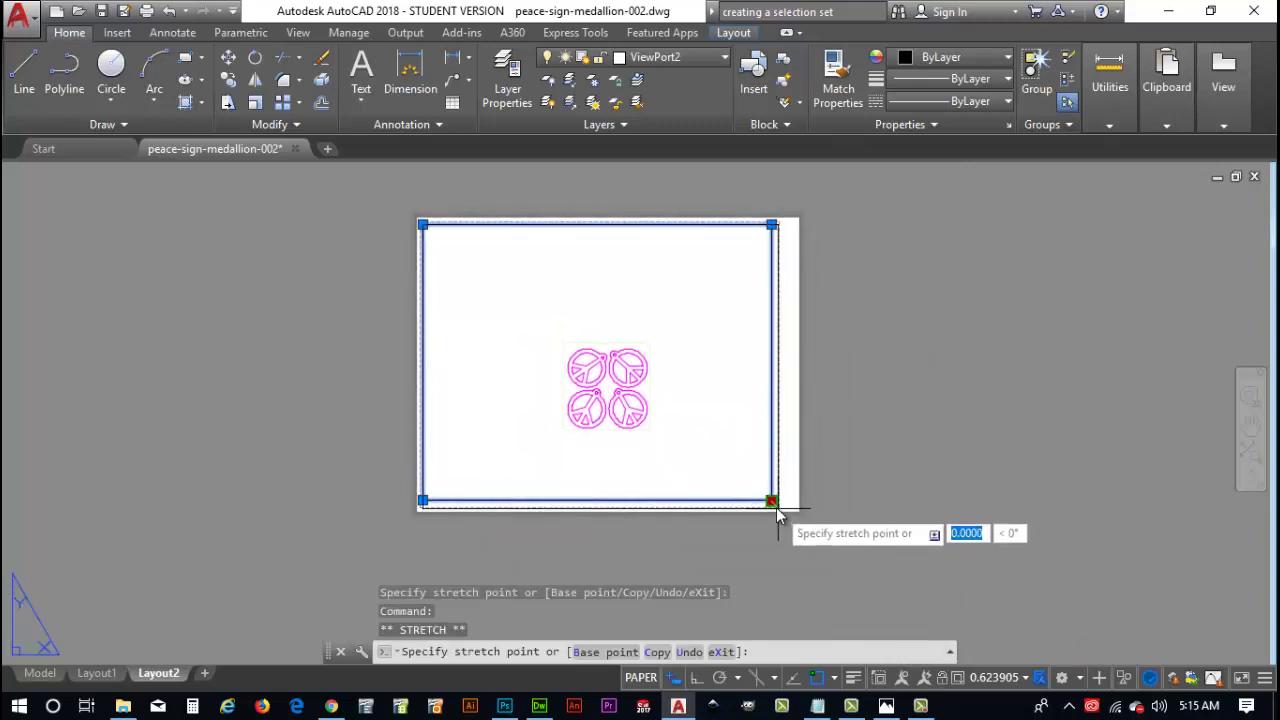
{"action": "left_click", "coordinate": [780, 510]}
{"action": "left_click", "coordinate": [781, 513]}
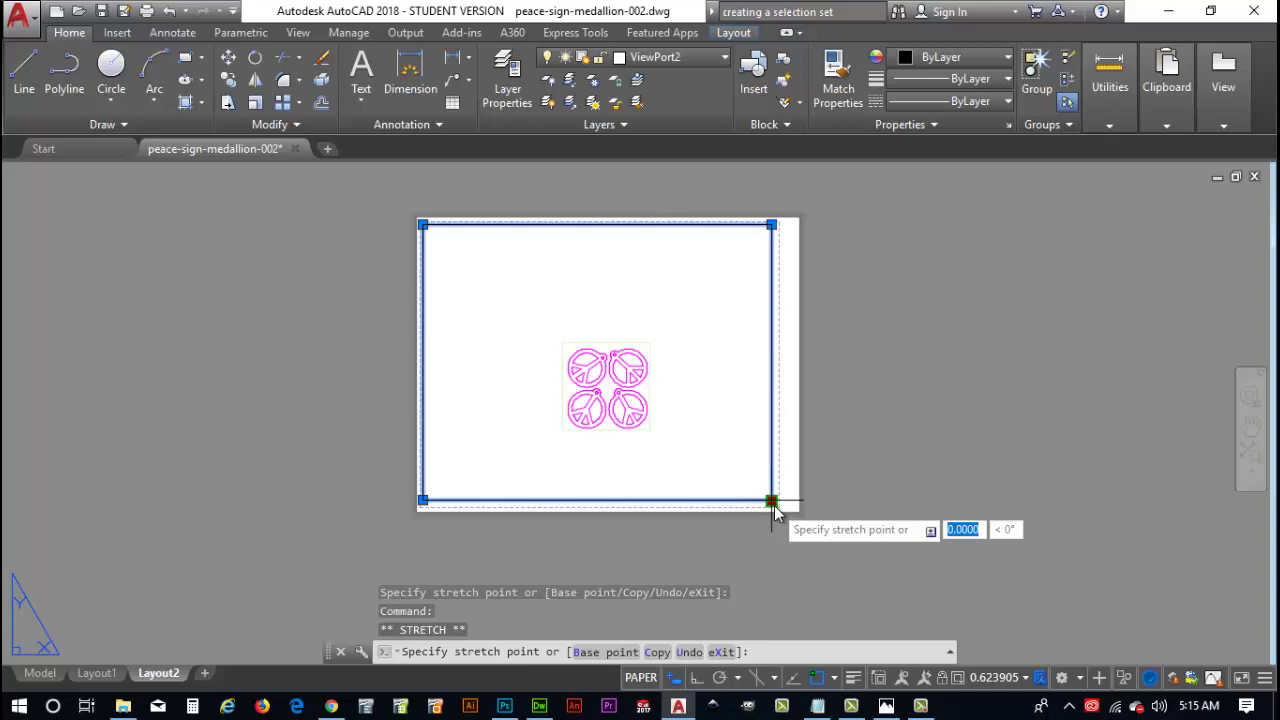
{"action": "left_click", "coordinate": [772, 503]}
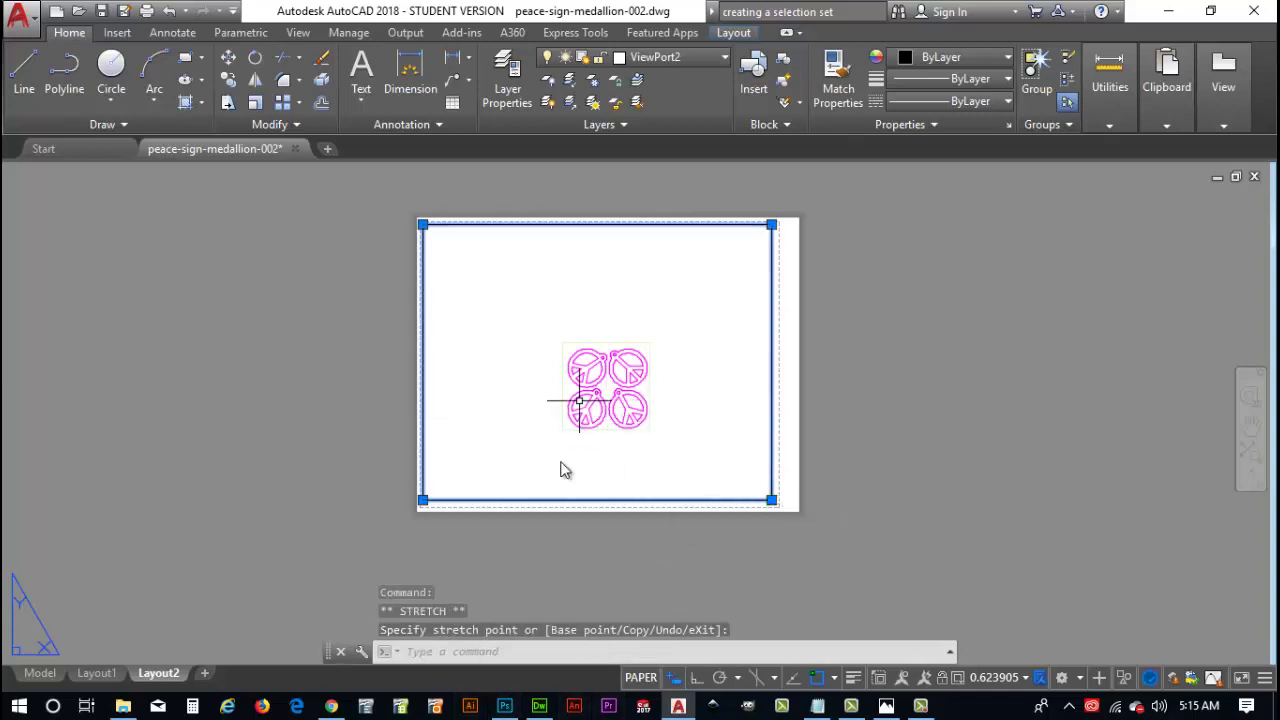
{"action": "left_click", "coordinate": [787, 326]}
Snap the viewport's bottom-right corner onto the dashed print margin.
{"action": "key", "text": "Escape"}
{"action": "key", "text": "Escape"}
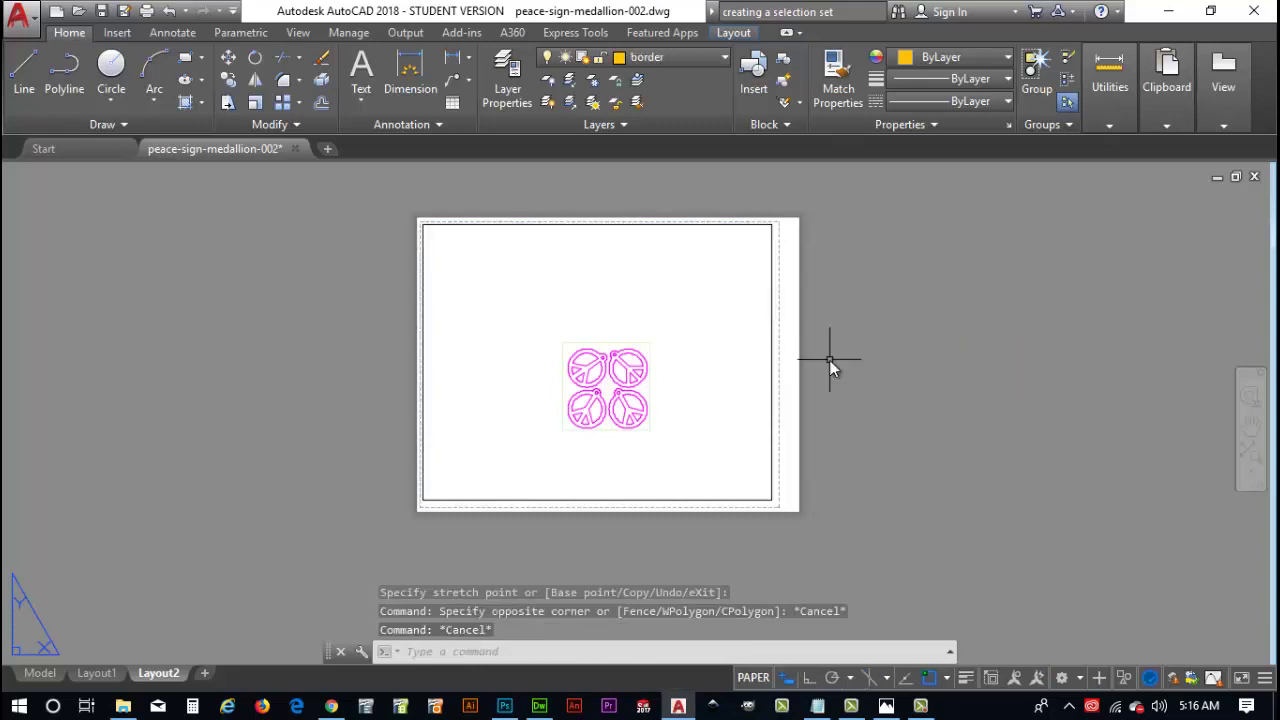
{"action": "scroll", "coordinate": [772, 497], "scroll_direction": "up", "scroll_amount": 4}
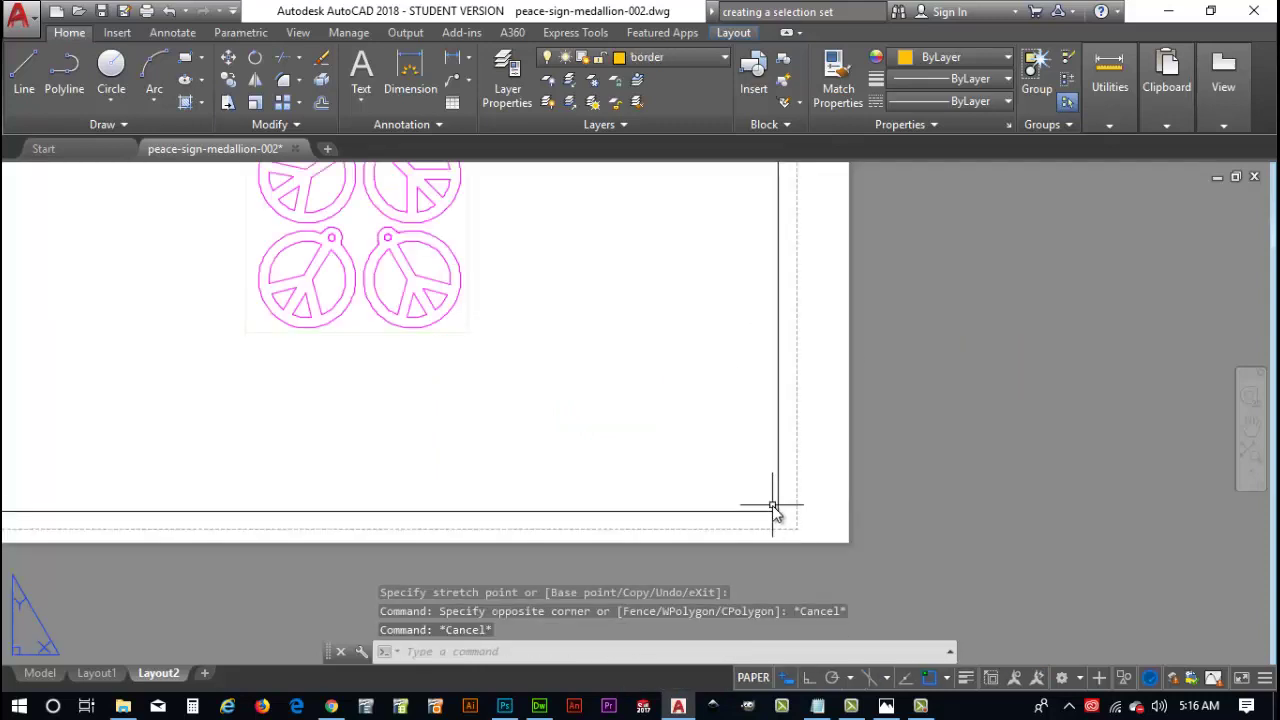
{"action": "left_click", "coordinate": [761, 519]}
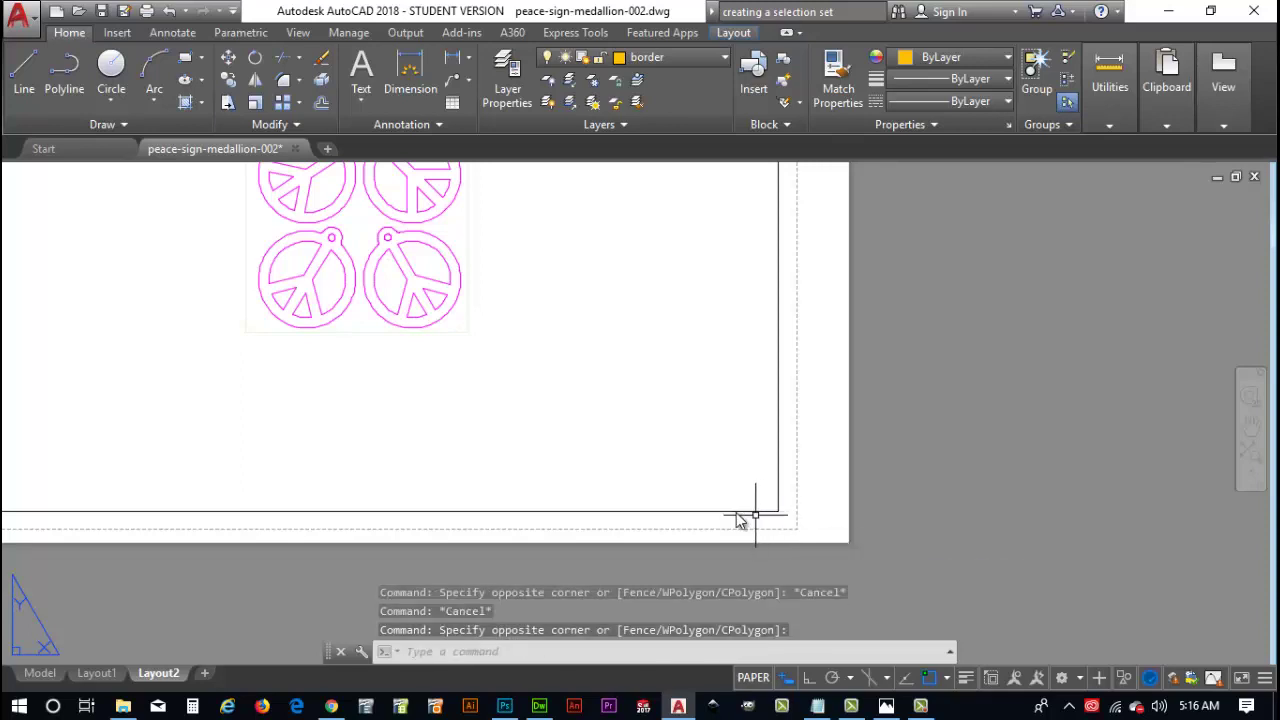
{"action": "left_click", "coordinate": [735, 517]}
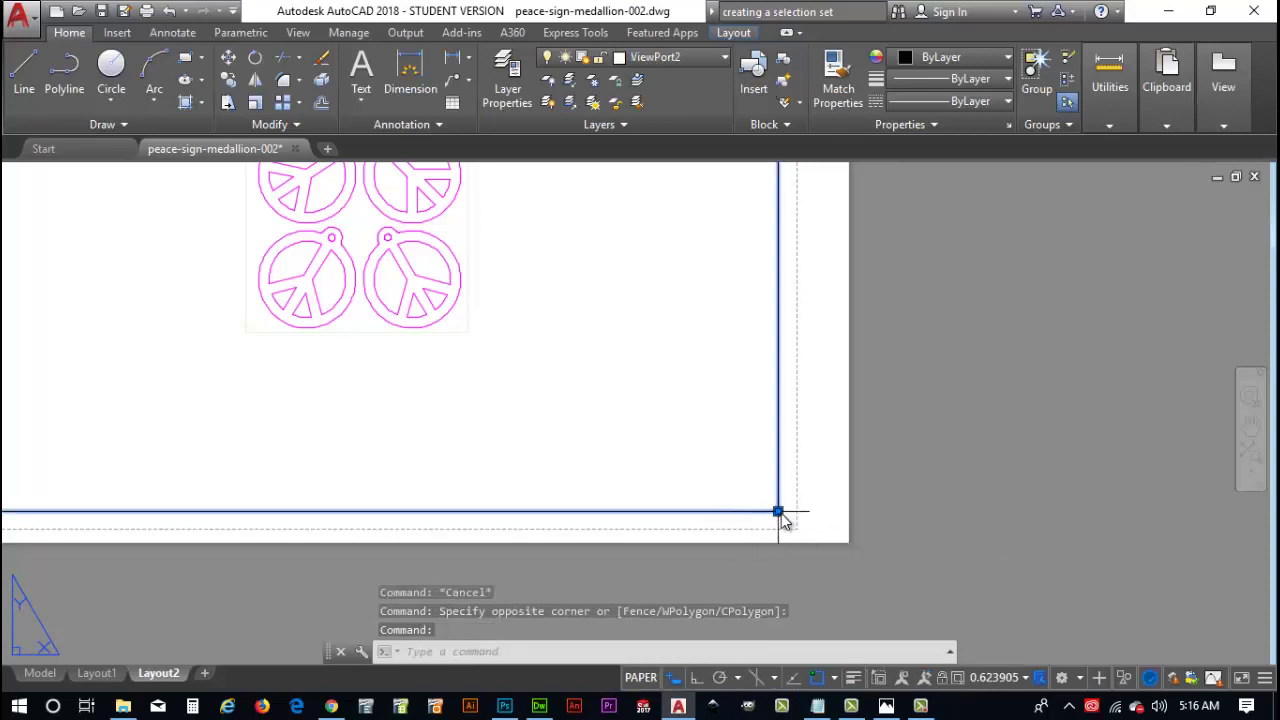
{"action": "left_click", "coordinate": [778, 512]}
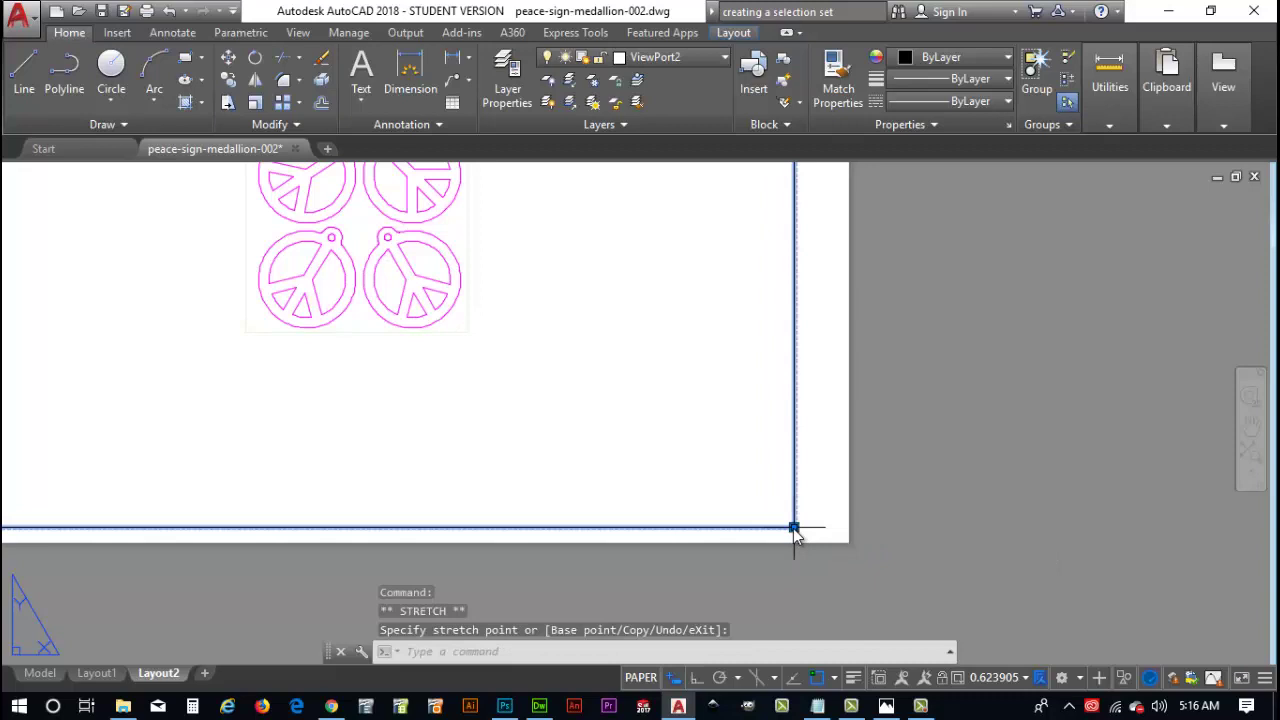
{"action": "scroll", "coordinate": [528, 363], "scroll_direction": "down", "scroll_amount": 2}
Snap the viewport's top-left corner onto the print margin corner.
{"action": "middle_click_drag", "start_coordinate": [506, 363], "coordinate": [760, 540]}
{"action": "middle_click_drag", "start_coordinate": [418, 241], "coordinate": [457, 337]}
{"action": "scroll", "coordinate": [438, 290], "scroll_direction": "up", "scroll_amount": 4}
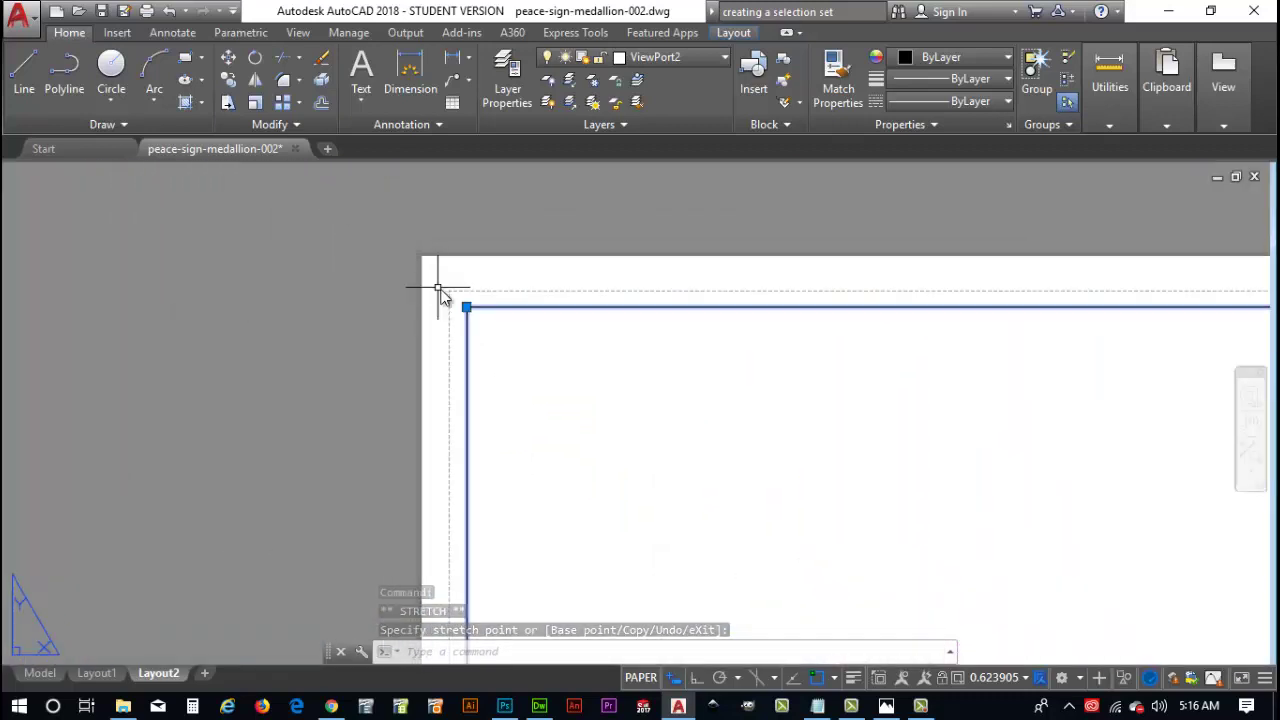
{"action": "scroll", "coordinate": [440, 291], "scroll_direction": "up", "scroll_amount": 4}
{"action": "left_click", "coordinate": [581, 400]}
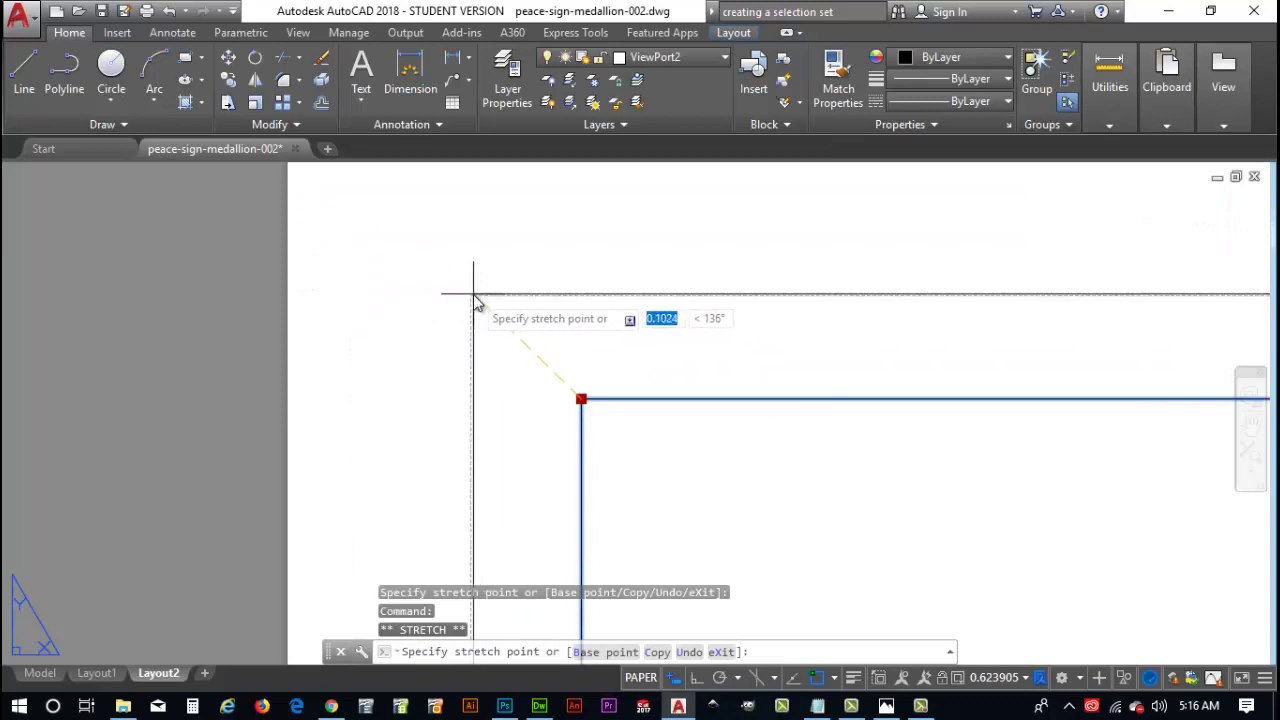
{"action": "left_click", "coordinate": [473, 295]}
{"action": "middle_click_drag", "start_coordinate": [473, 295], "coordinate": [688, 341]}
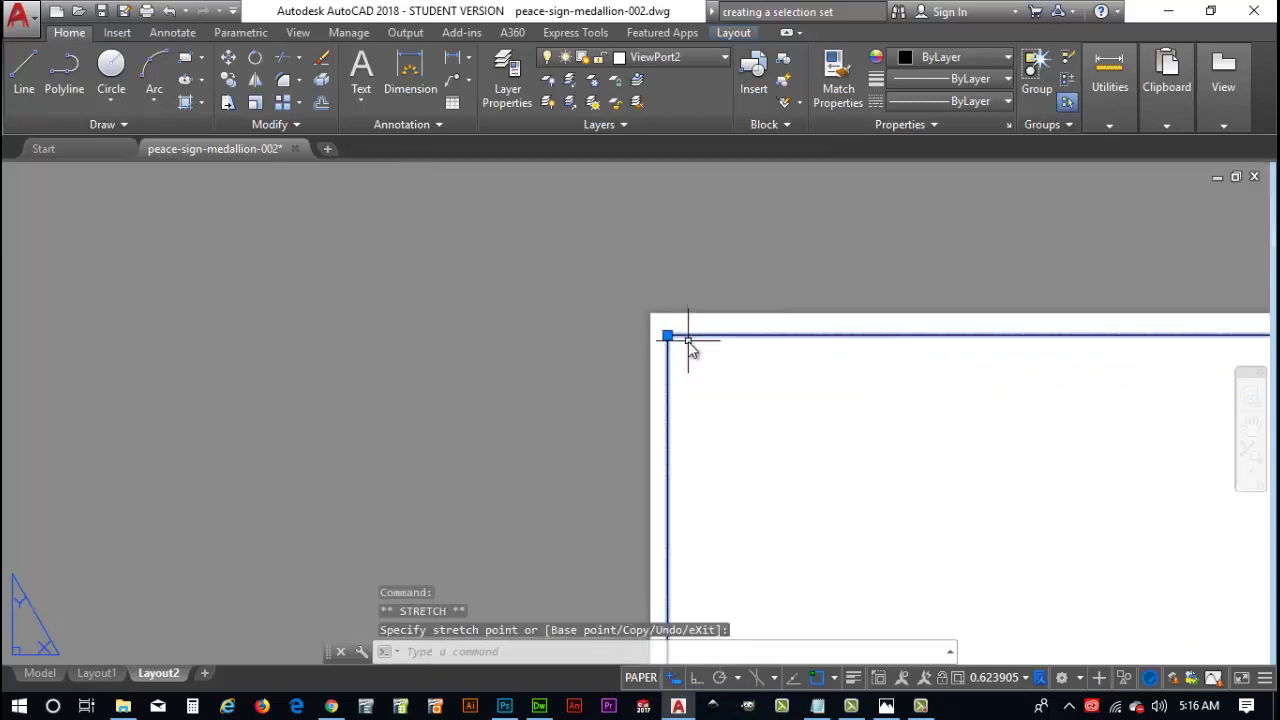
{"action": "scroll", "coordinate": [688, 341], "scroll_direction": "down", "scroll_amount": 2}
Zoom extents (Z, E) to show the whole sheet and activate model space in the viewport.
{"action": "type", "text": "z"}
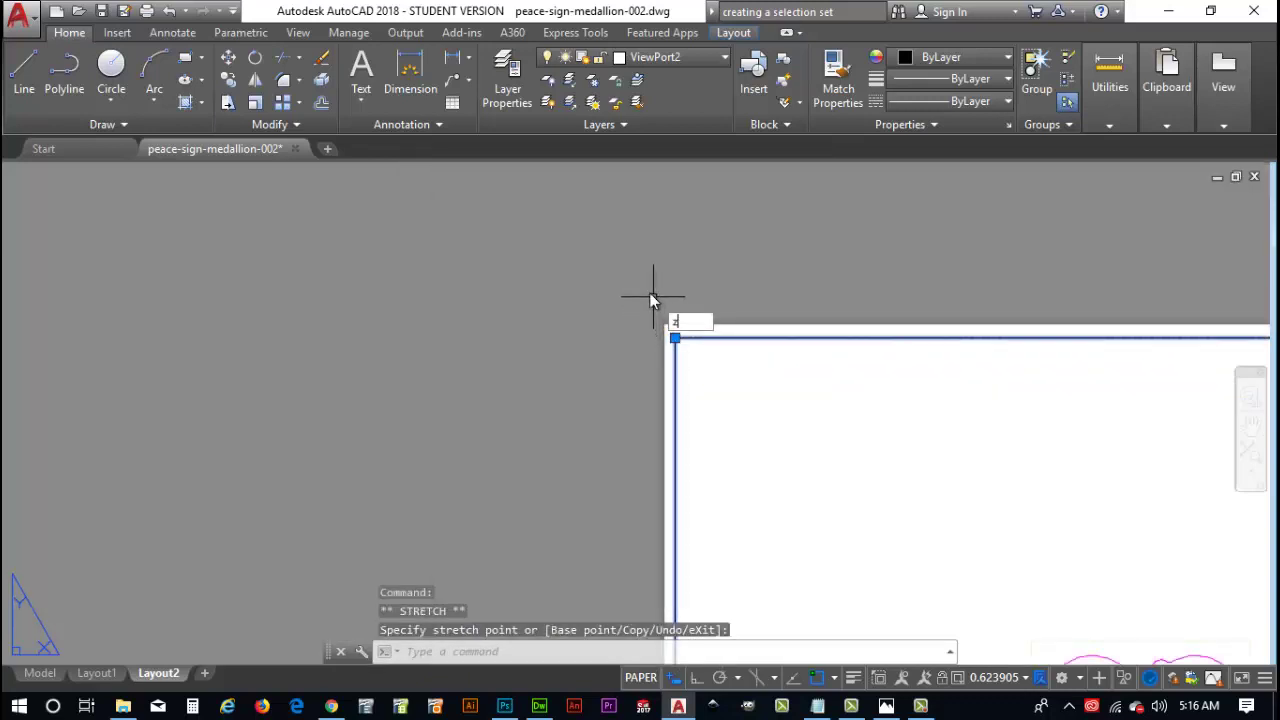
{"action": "key", "text": "Return"}
{"action": "type", "text": "e"}
{"action": "key", "text": "Return"}
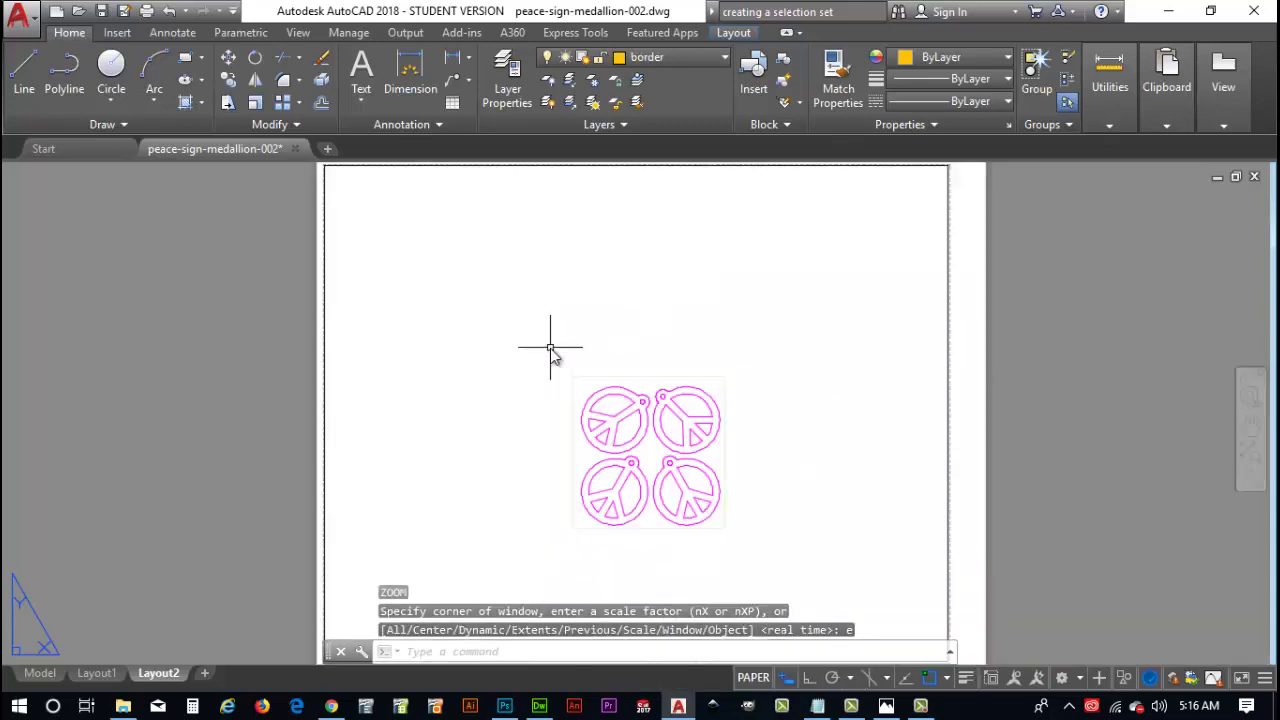
{"action": "left_click", "coordinate": [755, 678]}
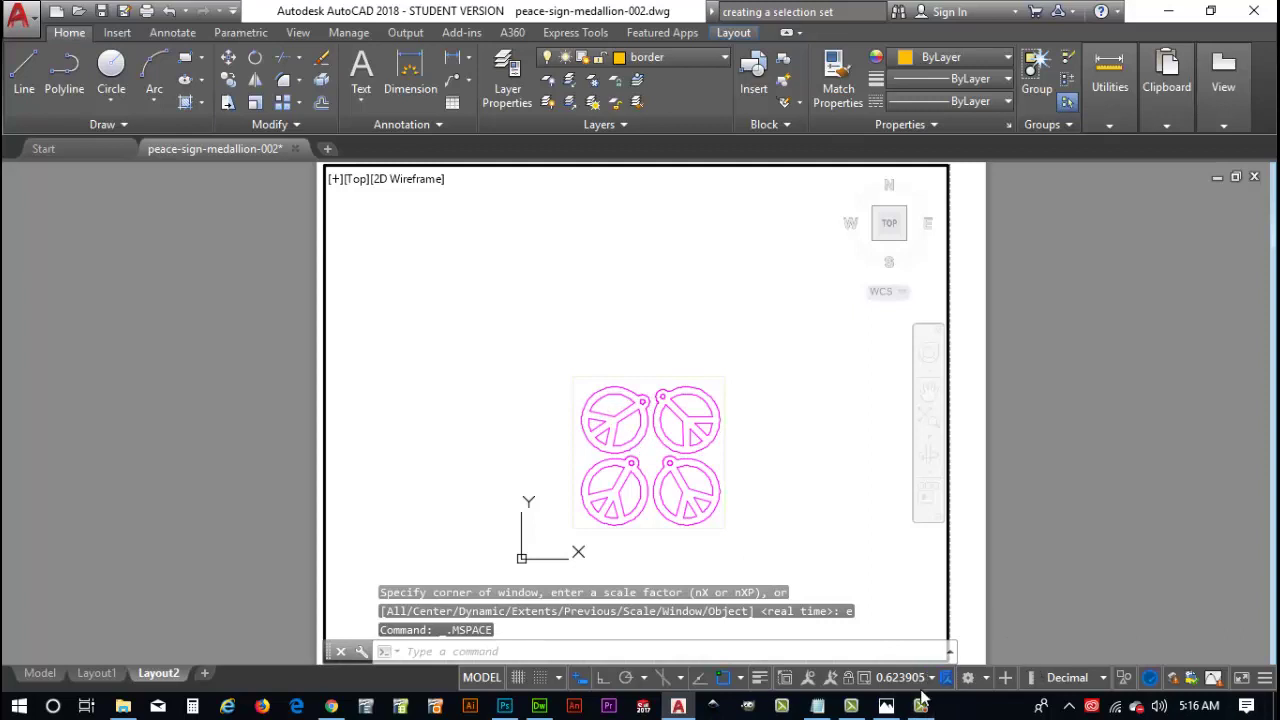
Set the Layout2 viewport scale to 1:1 from the status-bar scale list.
{"action": "left_click", "coordinate": [932, 679]}
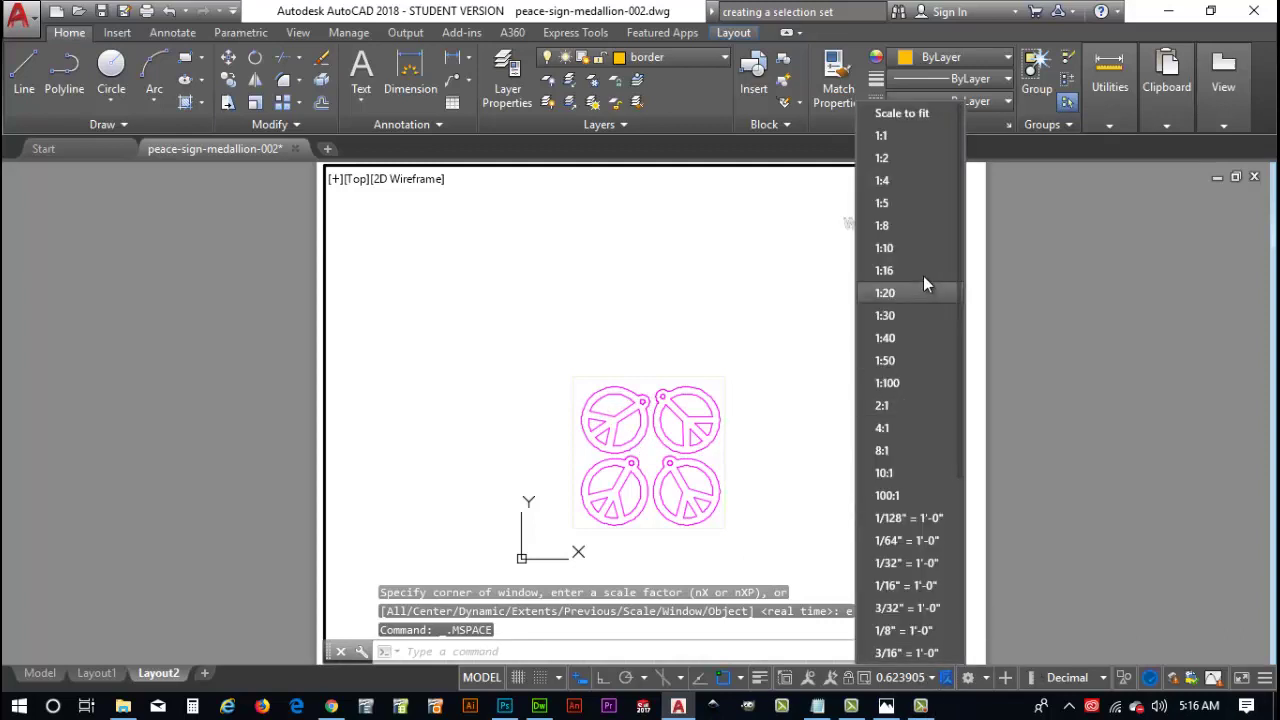
{"action": "left_click", "coordinate": [916, 134]}
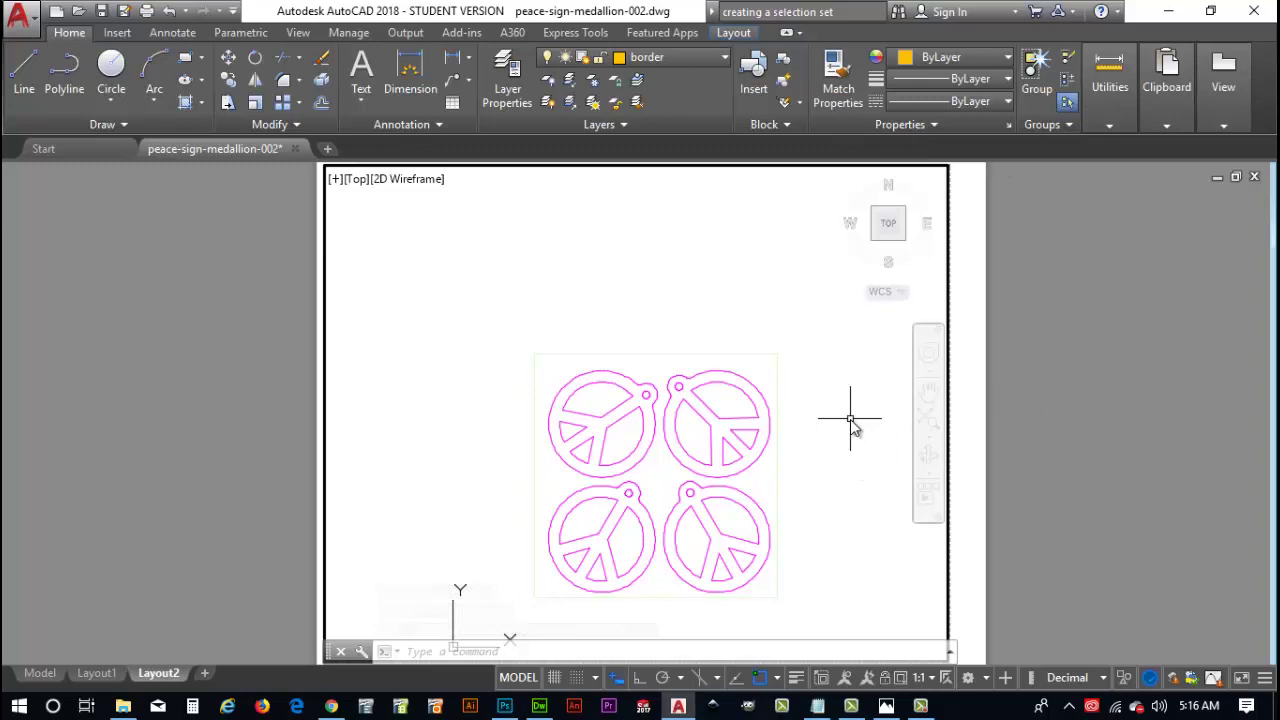
{"action": "scroll", "coordinate": [851, 421], "scroll_direction": "down", "scroll_amount": 1}
{"action": "scroll", "coordinate": [851, 421], "scroll_direction": "up", "scroll_amount": 2}
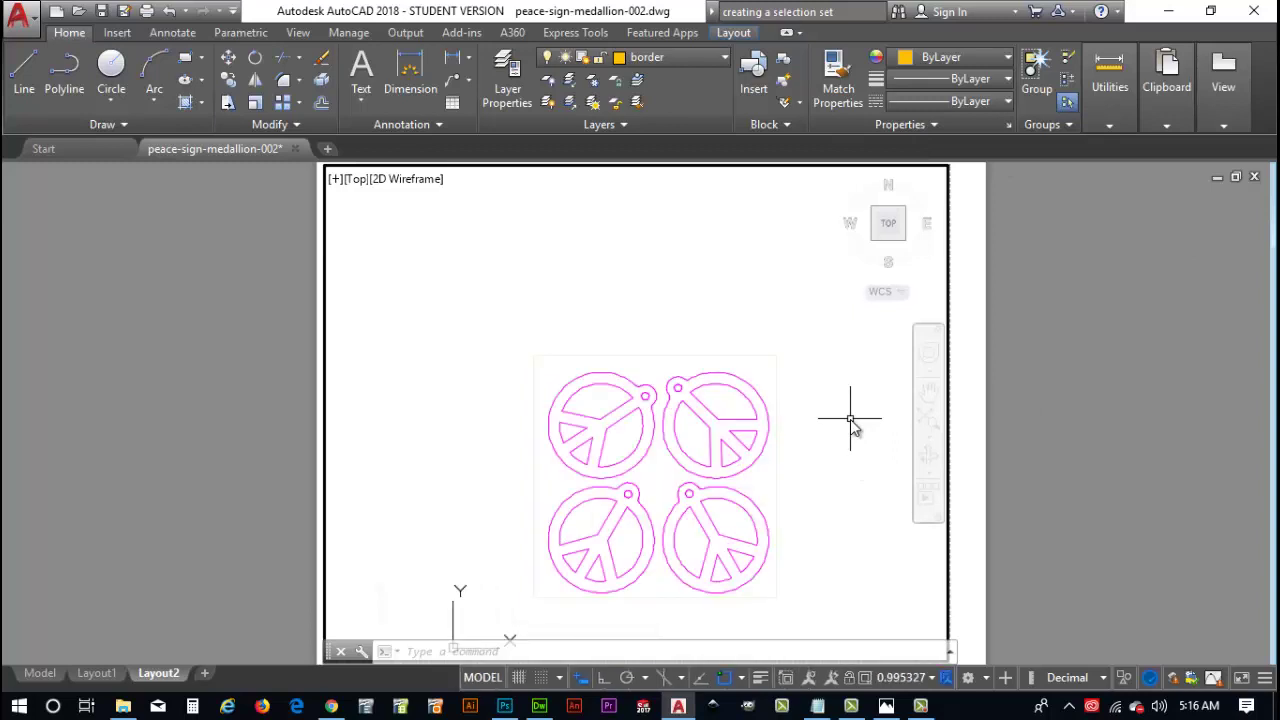
{"action": "left_click", "coordinate": [945, 677]}
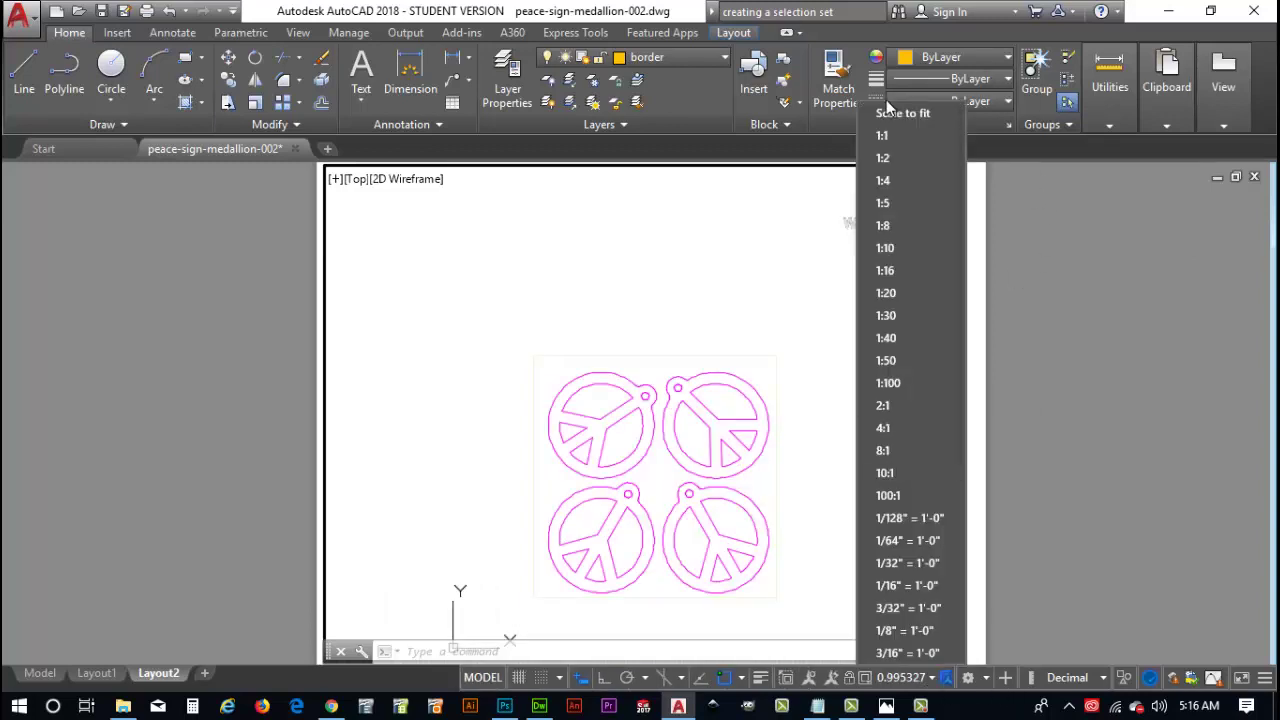
{"action": "key", "text": "Escape"}
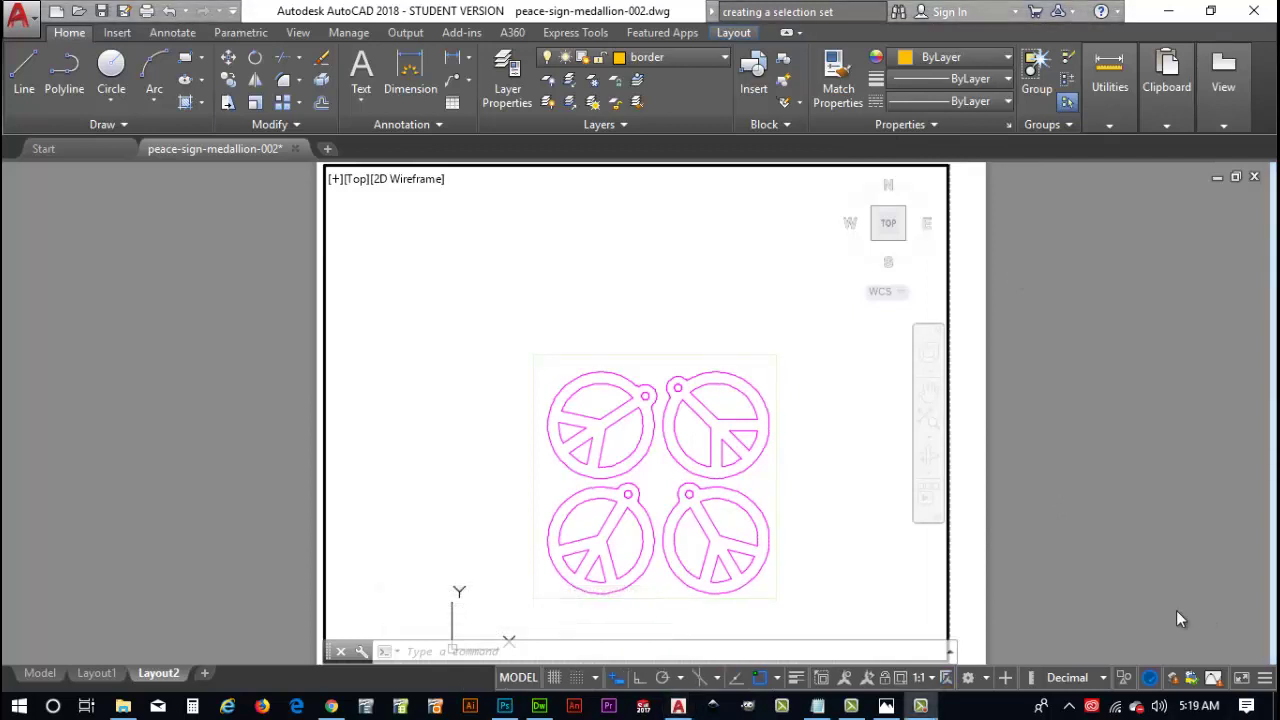
Reactivate model space in the viewport and window-select all four peace signs.
{"action": "left_click", "coordinate": [518, 679]}
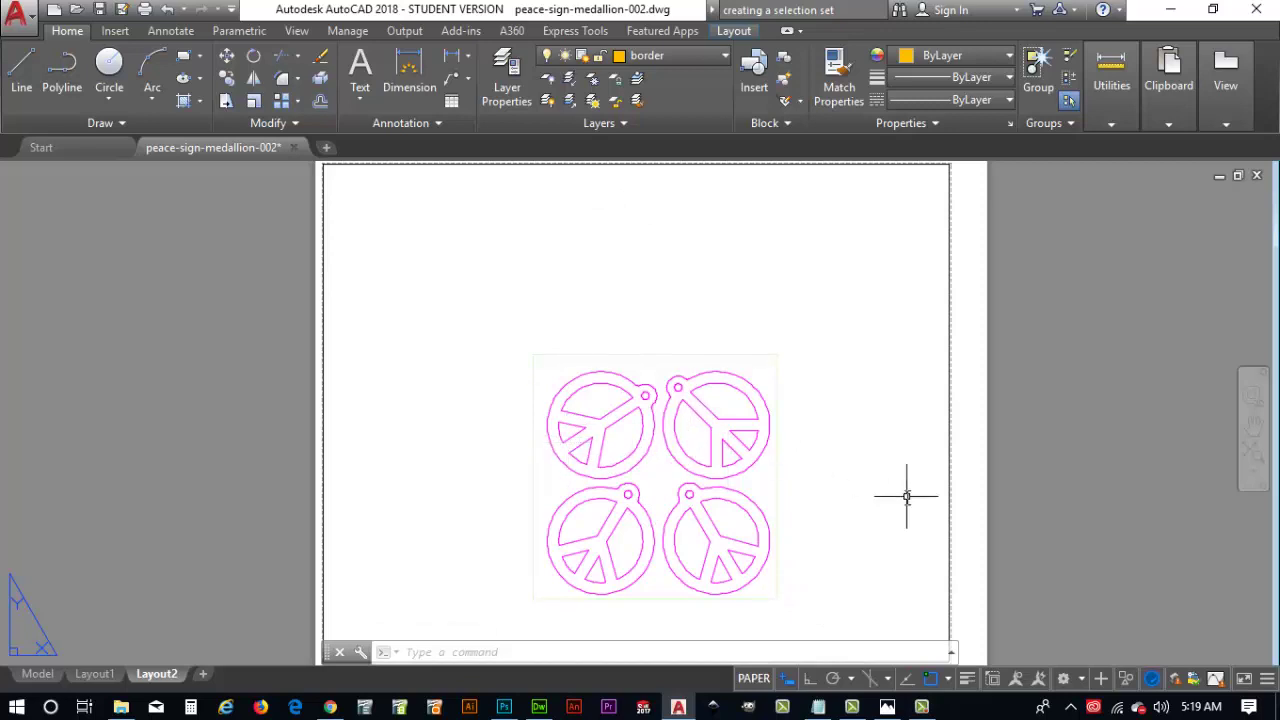
{"action": "left_click", "coordinate": [576, 354]}
{"action": "key", "text": "Escape"}
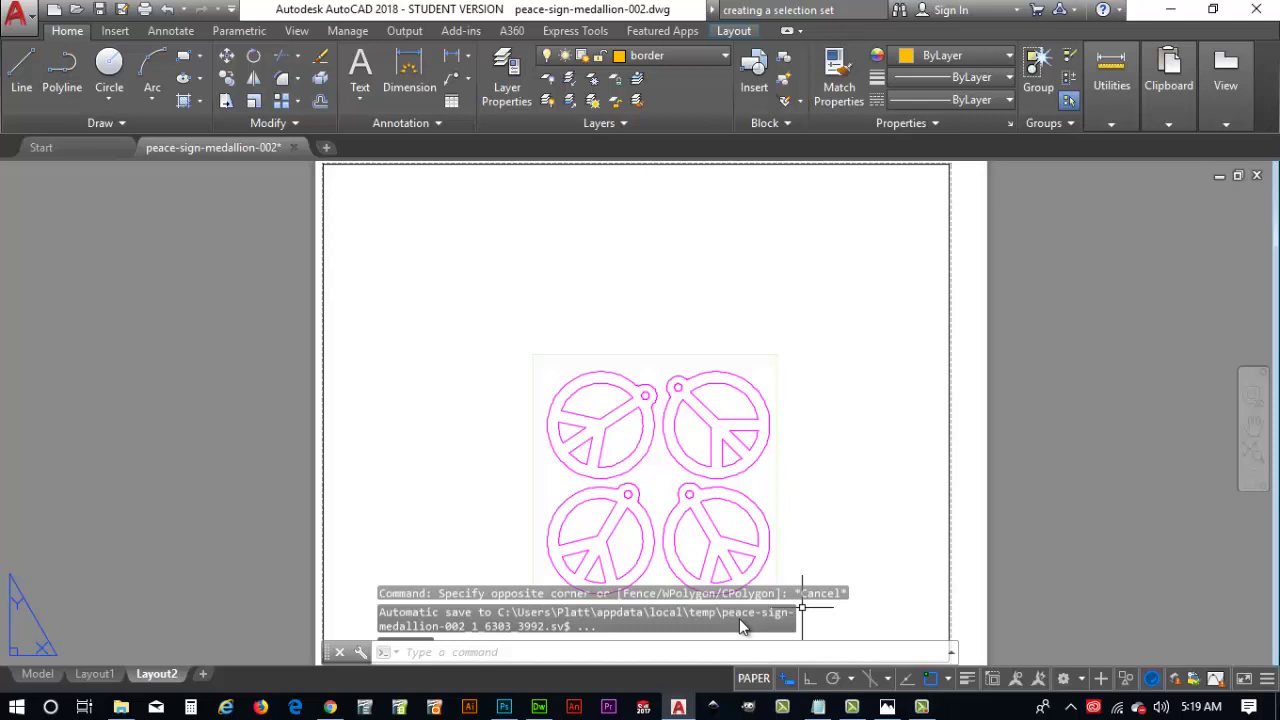
{"action": "left_click", "coordinate": [755, 679]}
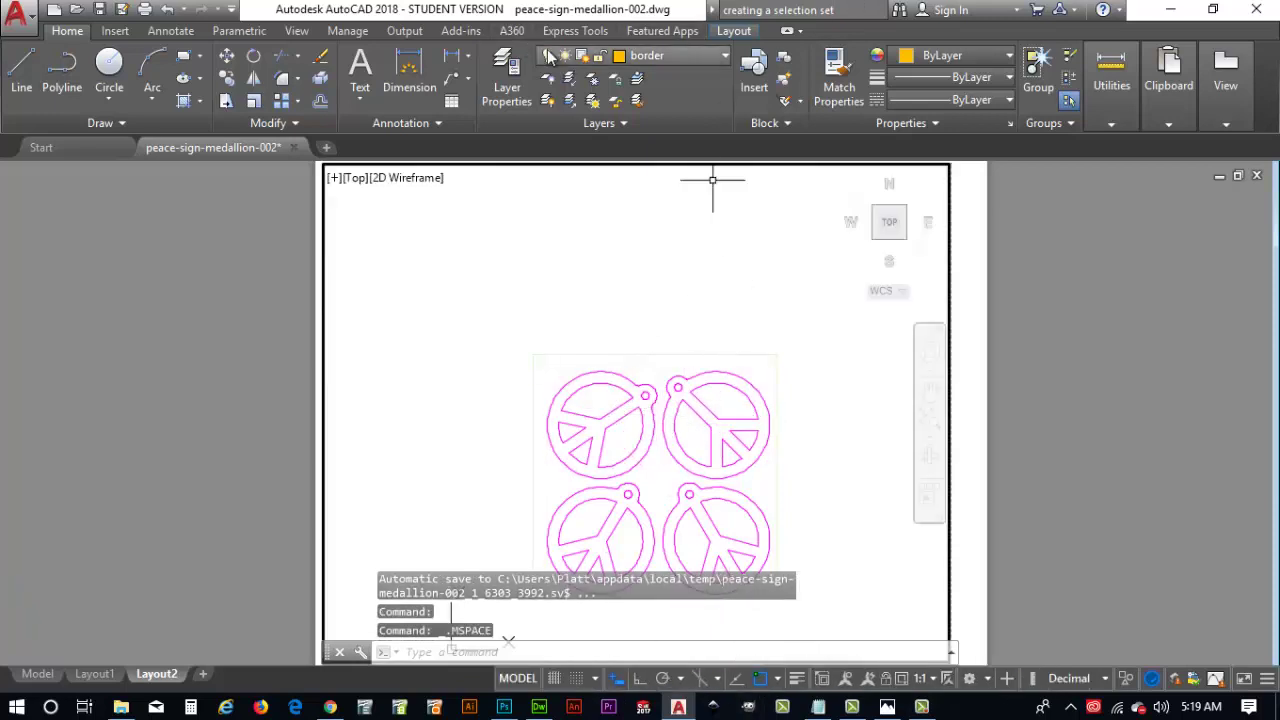
{"action": "left_click", "coordinate": [509, 322]}
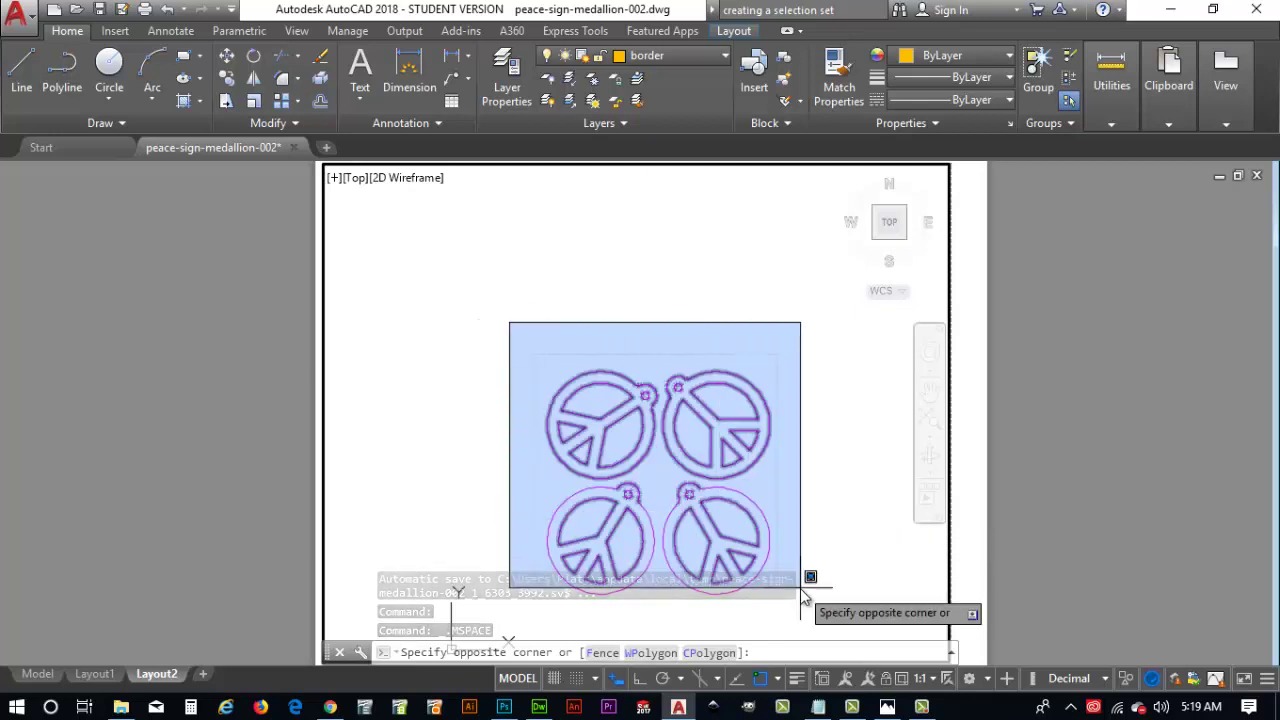
{"action": "left_click", "coordinate": [834, 613]}
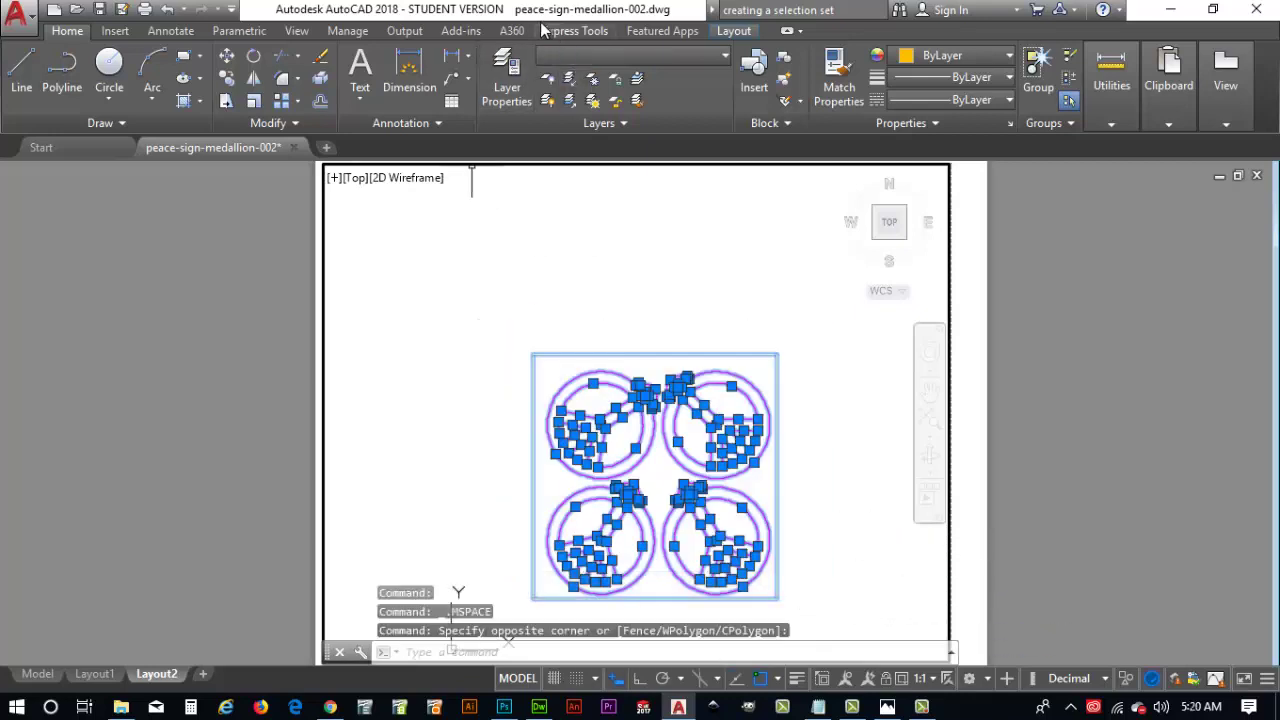
In Layer Properties, set the peace sign layer's VP Color to 250 (black).
{"action": "left_click", "coordinate": [510, 65]}
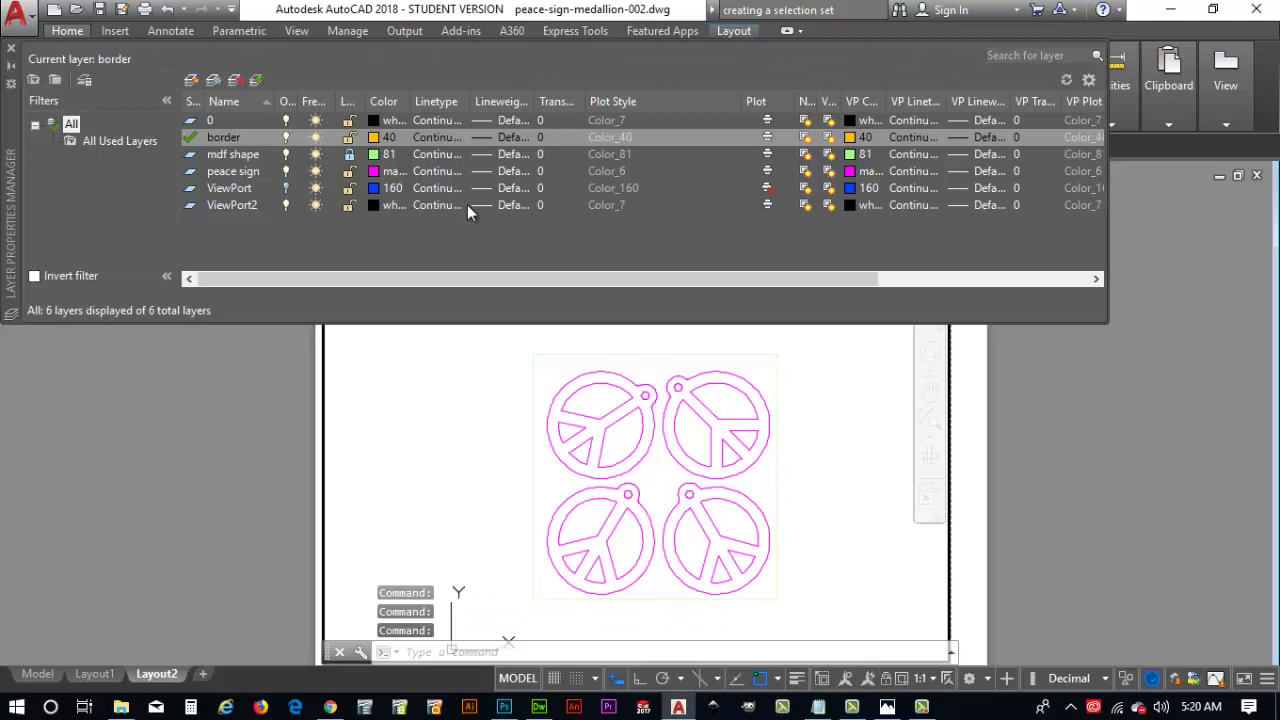
{"action": "left_click", "coordinate": [617, 378]}
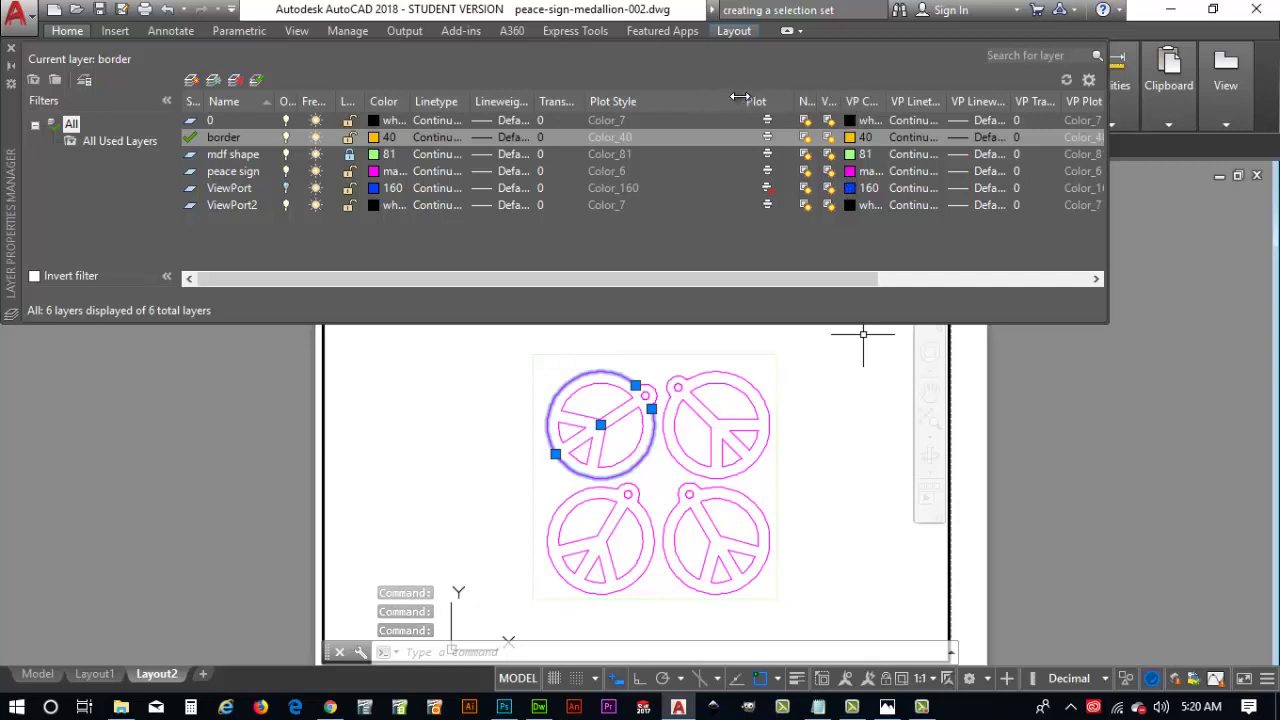
{"action": "double_click", "coordinate": [737, 98]}
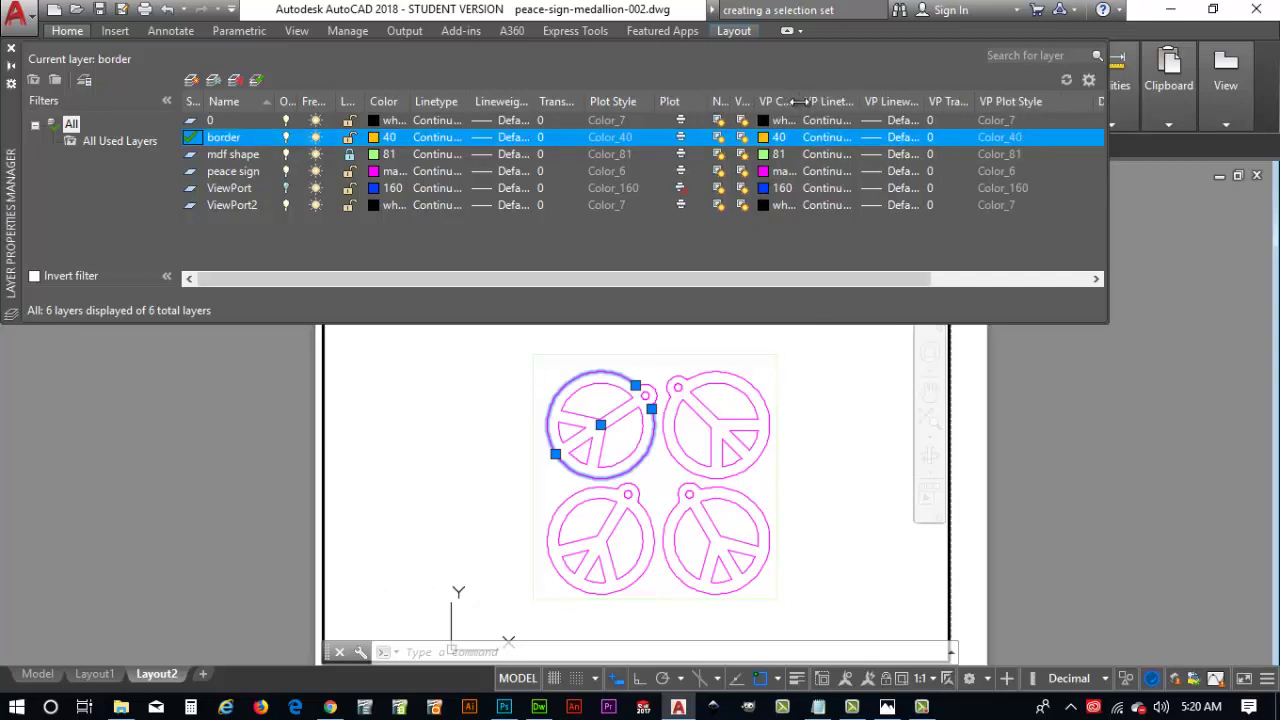
{"action": "left_click_drag", "start_coordinate": [912, 102], "coordinate": [913, 102]}
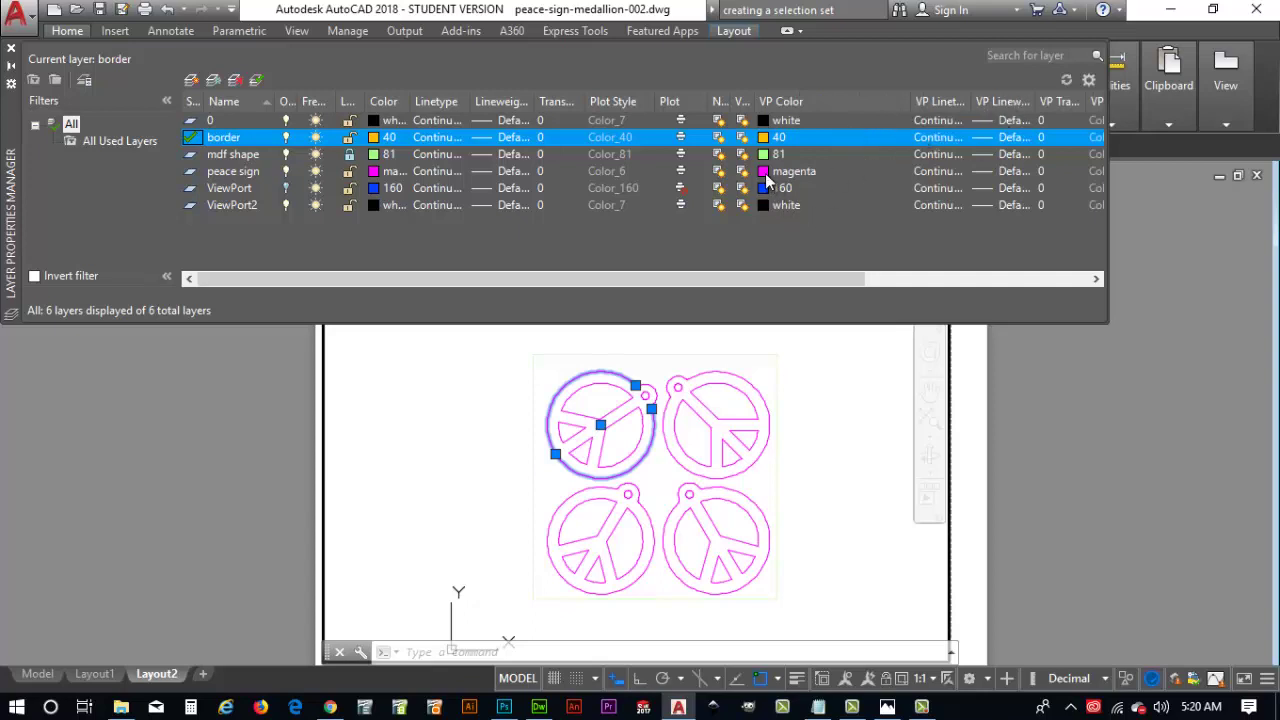
{"action": "left_click", "coordinate": [766, 176]}
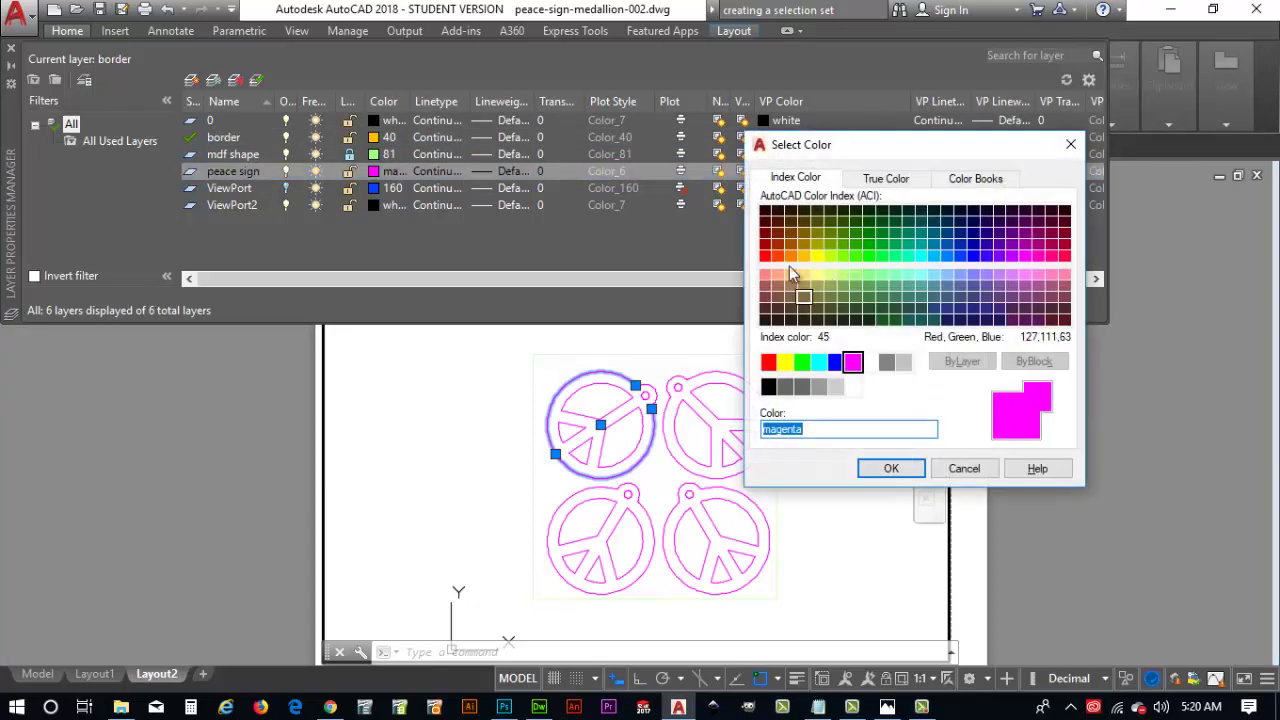
{"action": "left_click", "coordinate": [768, 387]}
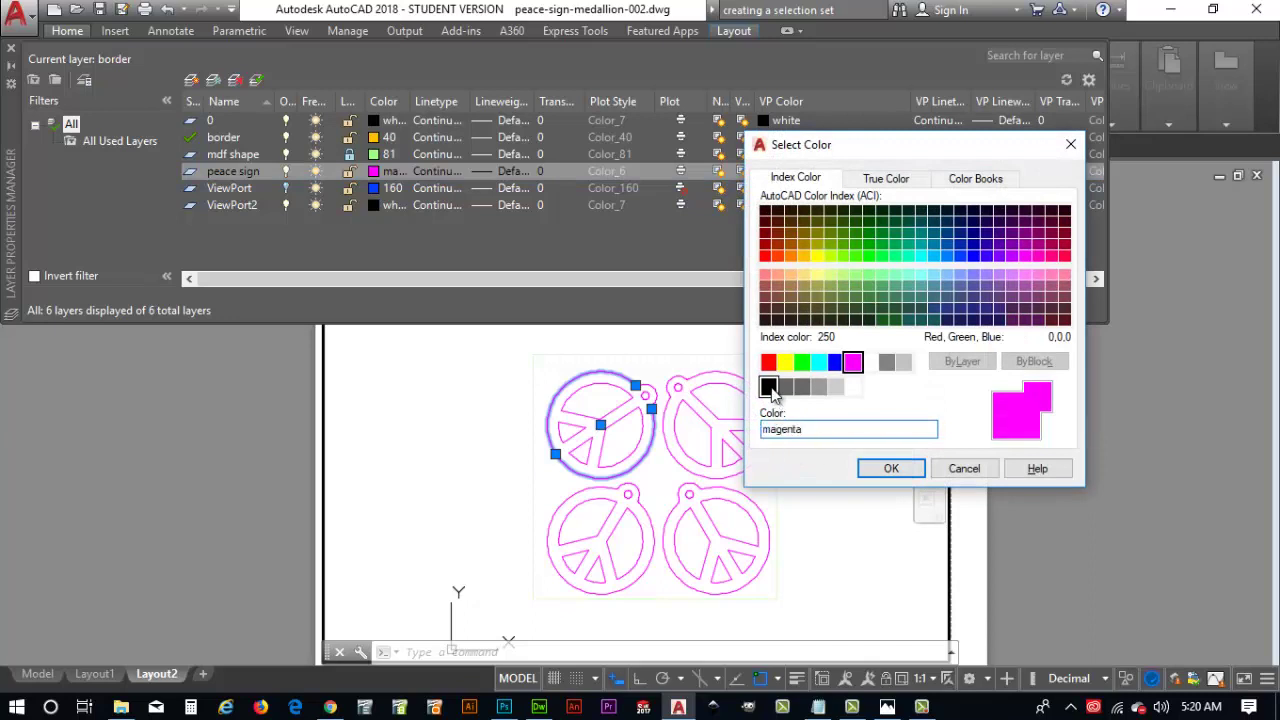
{"action": "left_click", "coordinate": [887, 470]}
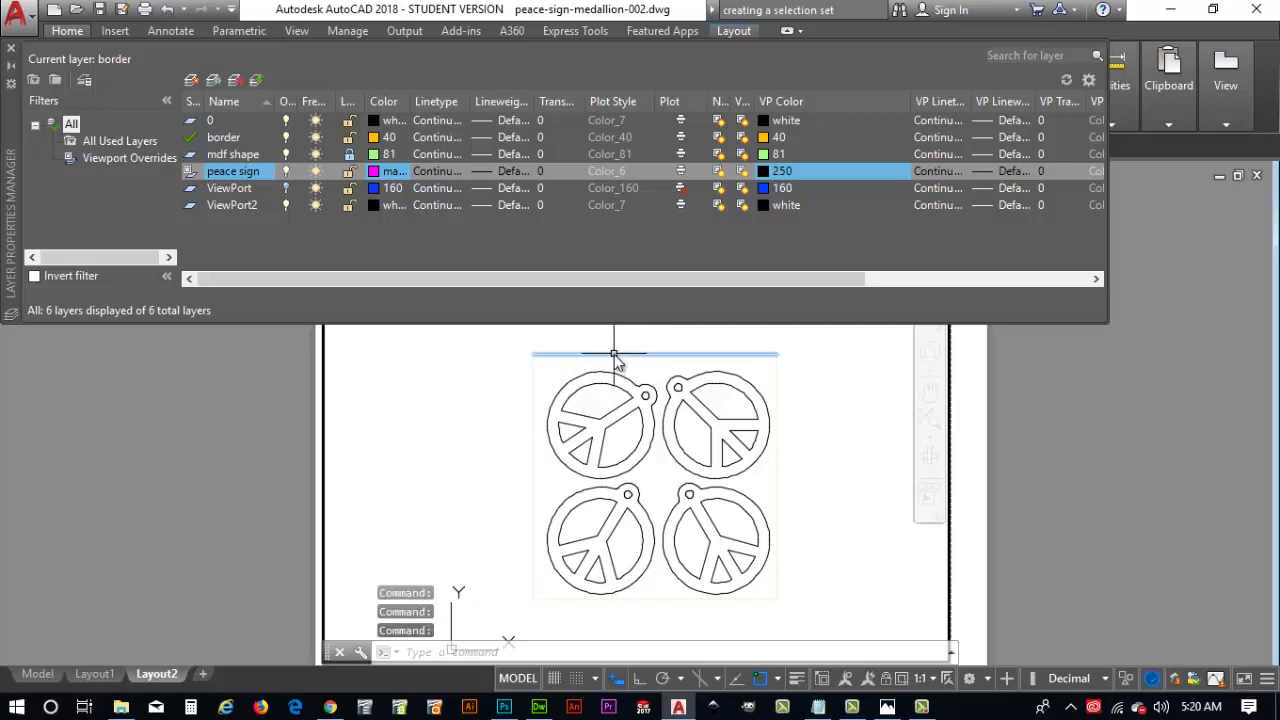
Set the mdf shape layer's VP Color to 250 too and close Layer Properties.
{"action": "left_click", "coordinate": [350, 156]}
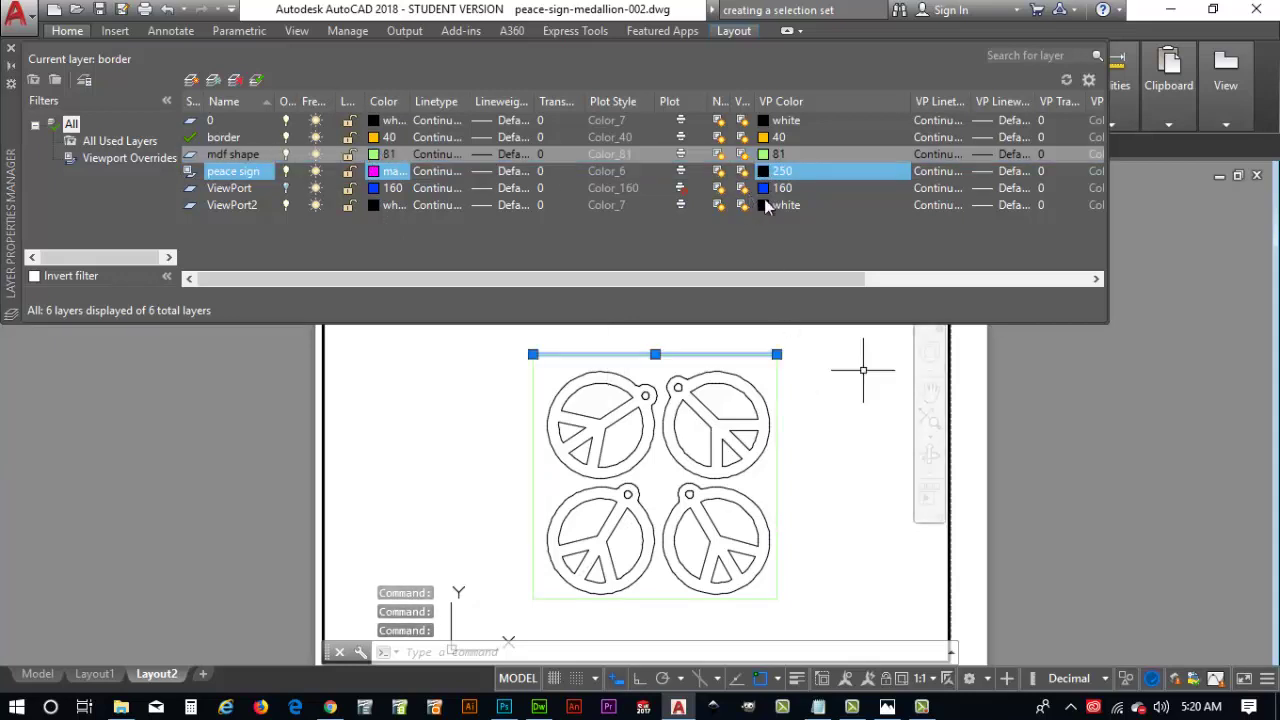
{"action": "left_click", "coordinate": [770, 155]}
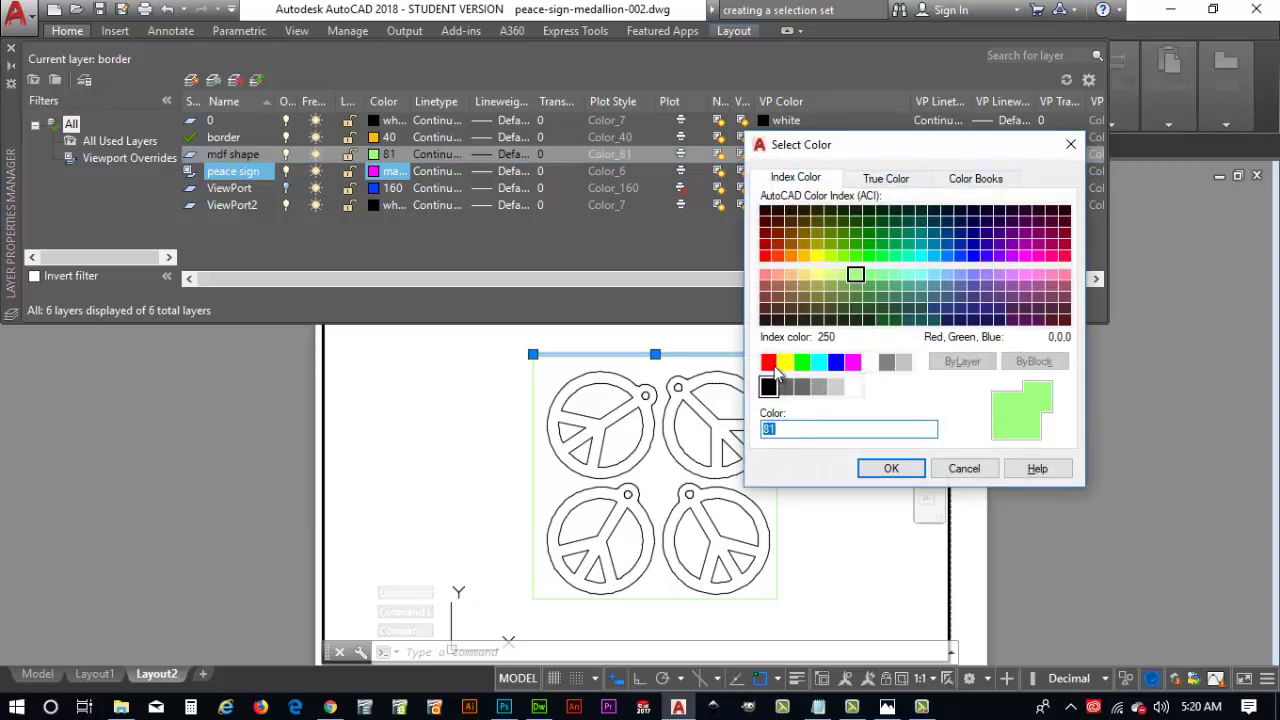
{"action": "left_click", "coordinate": [768, 388]}
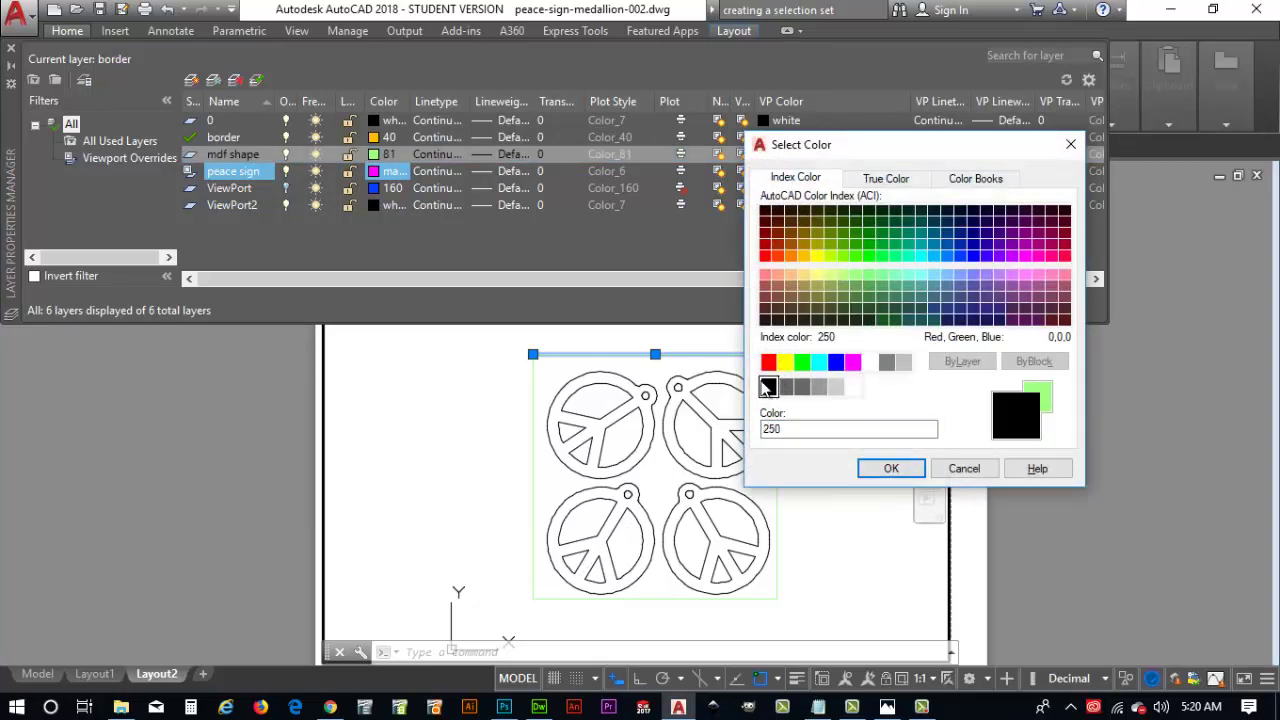
{"action": "left_click", "coordinate": [884, 468]}
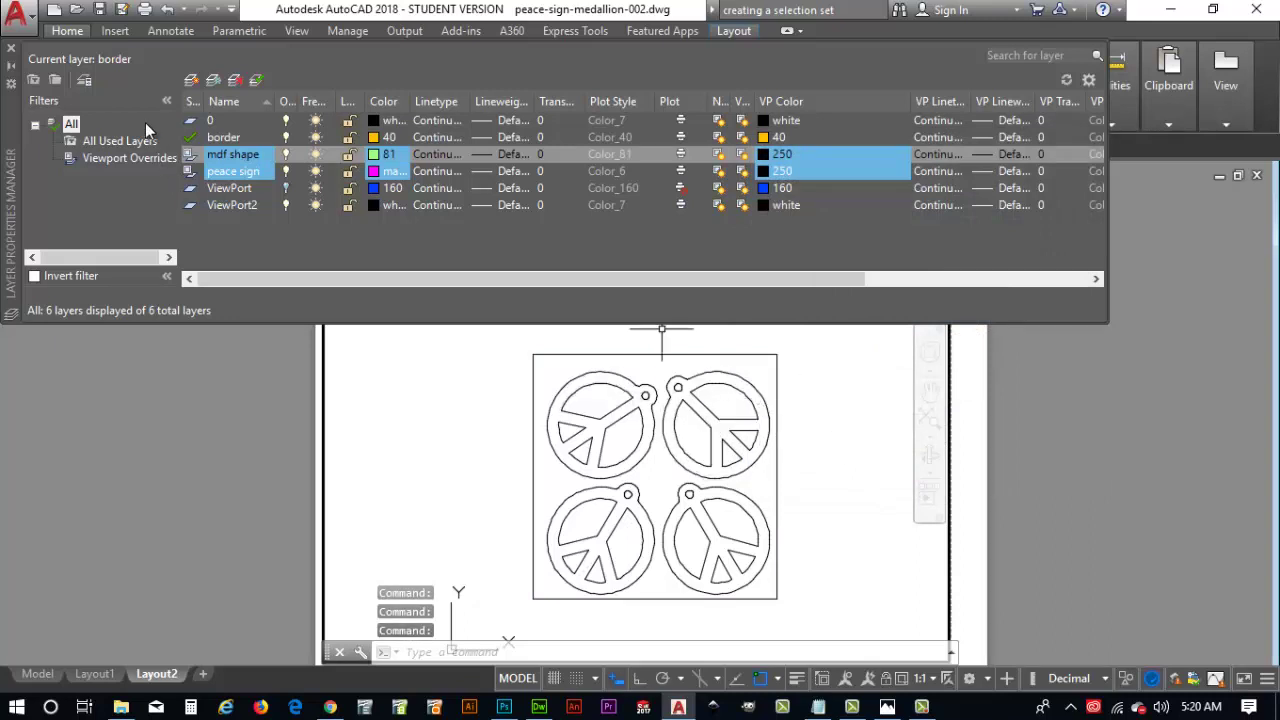
{"action": "left_click", "coordinate": [11, 47]}
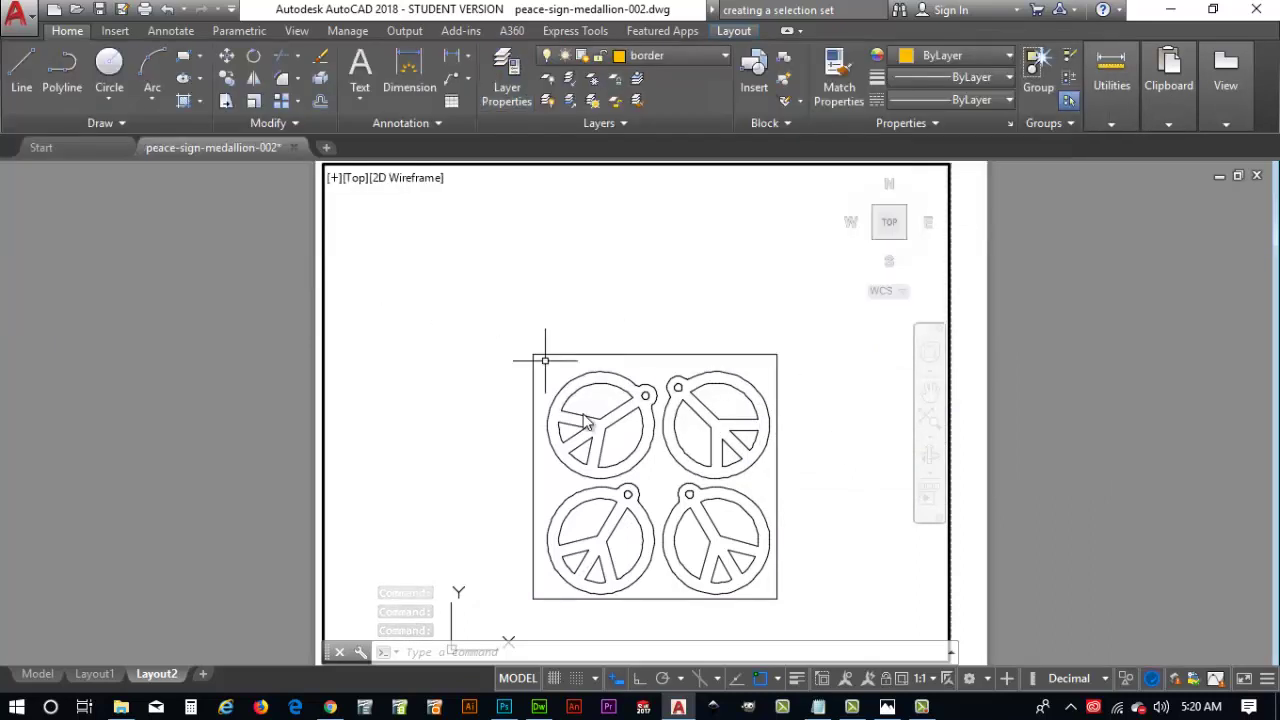
Crossing-select the four medallions and square border and move them to the lower right.
{"action": "mouse_move", "coordinate": [463, 312]}
{"action": "left_mouse_down"}
{"action": "mouse_move", "coordinate": [777, 600]}
{"action": "mouse_move", "coordinate": [651, 491]}
{"action": "mouse_move", "coordinate": [638, 495]}
{"action": "left_mouse_up"}
{"action": "left_click", "coordinate": [780, 605]}
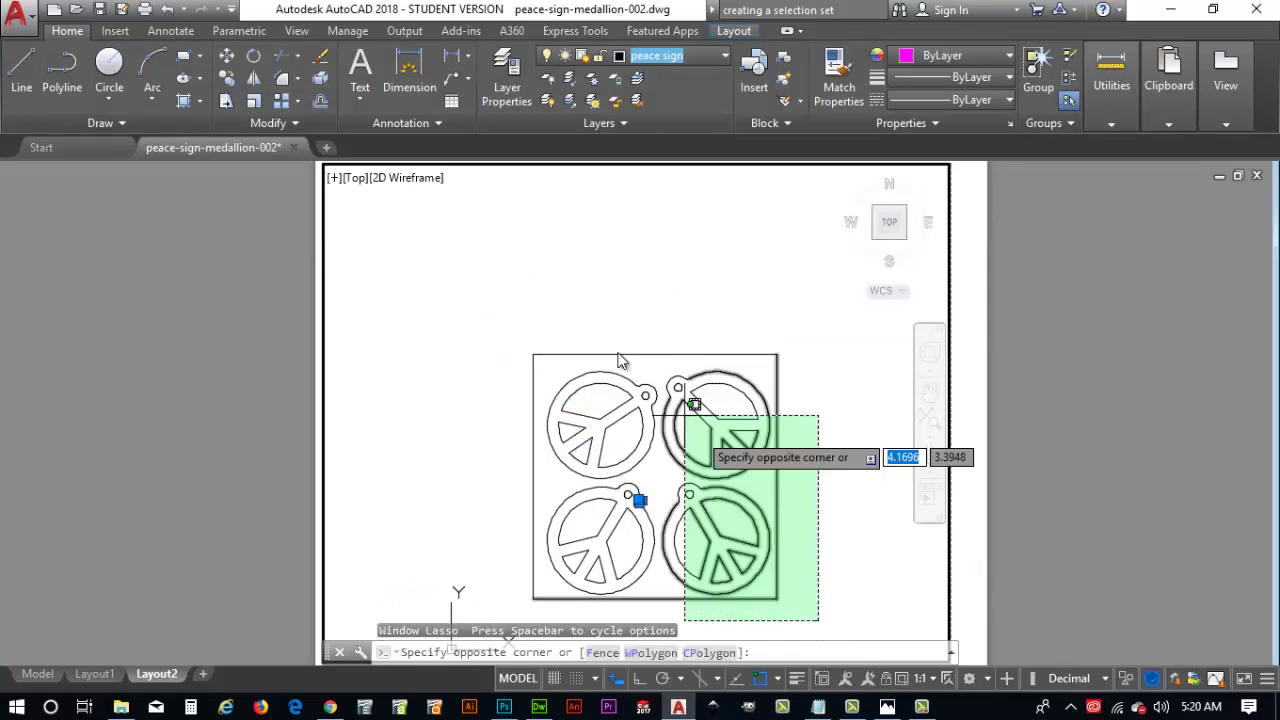
{"action": "left_click", "coordinate": [477, 303]}
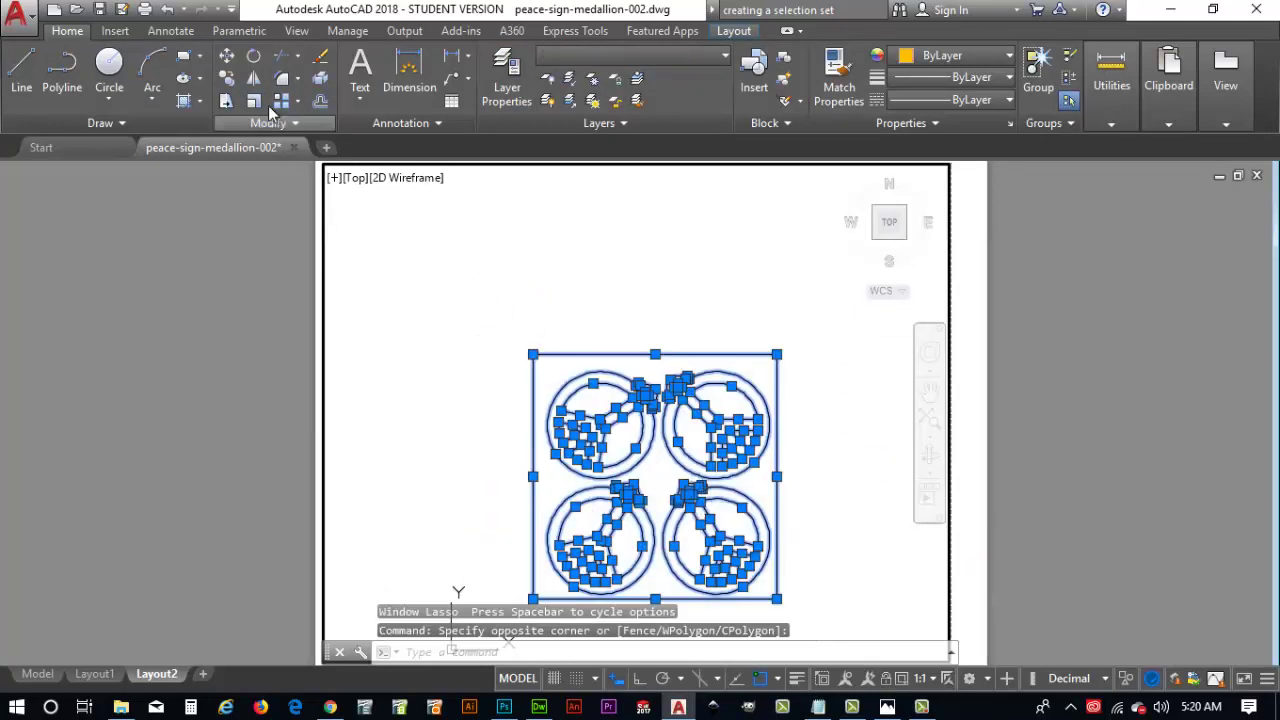
{"action": "left_click", "coordinate": [226, 56]}
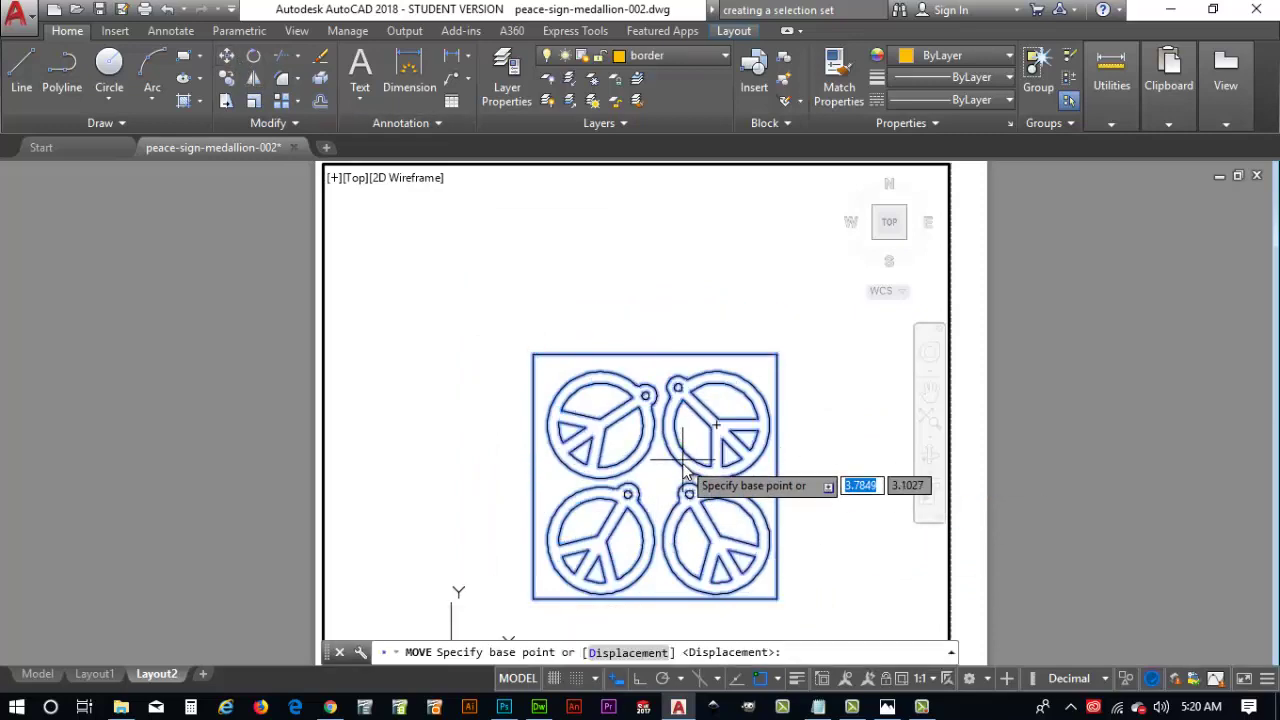
{"action": "left_click", "coordinate": [707, 433]}
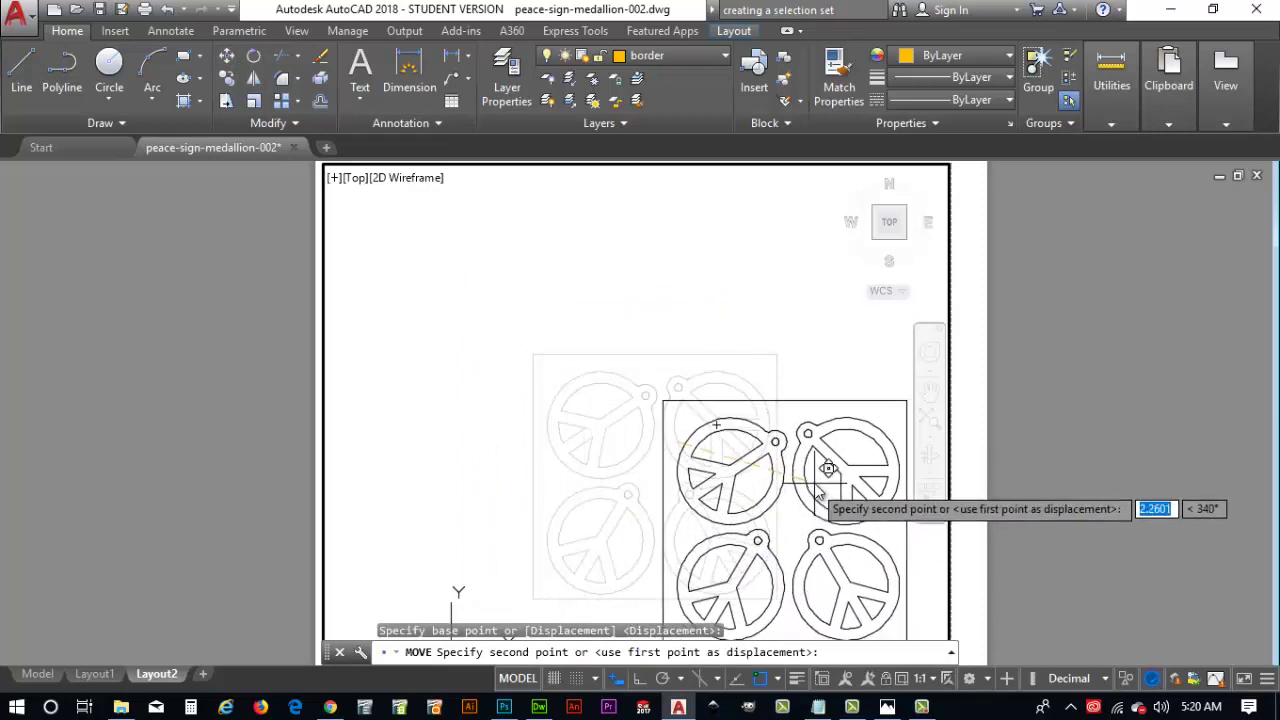
{"action": "scroll", "coordinate": [822, 505], "scroll_direction": "down", "scroll_amount": 2}
{"action": "scroll", "coordinate": [835, 490], "scroll_direction": "up", "scroll_amount": 2}
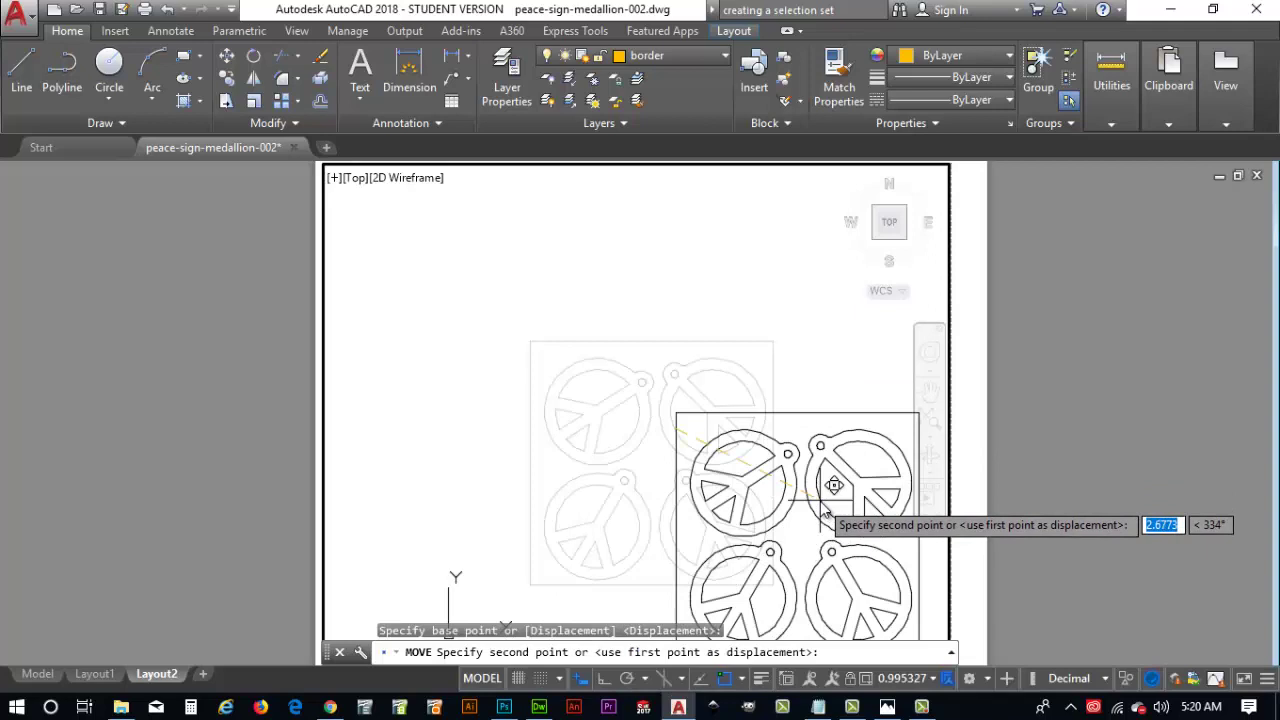
{"action": "left_click", "coordinate": [840, 490]}
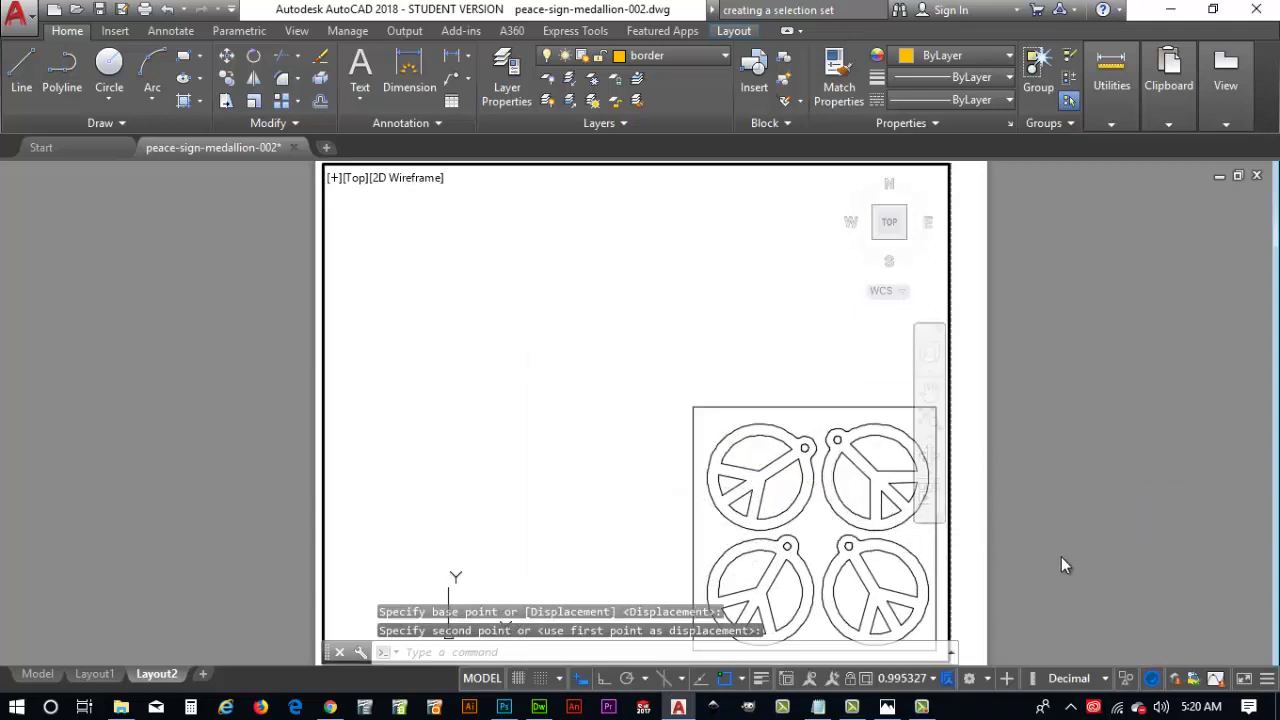
{"action": "scroll", "coordinate": [1098, 470], "scroll_direction": "down", "scroll_amount": 3}
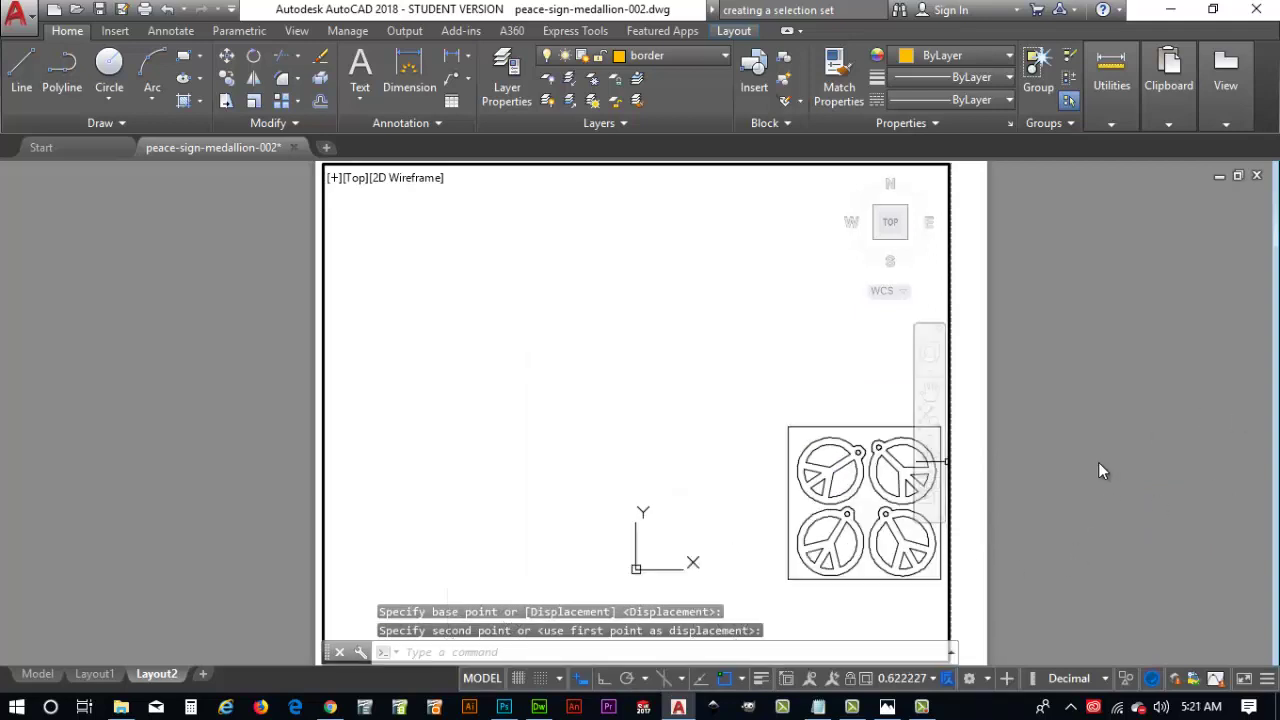
{"action": "scroll", "coordinate": [1098, 469], "scroll_direction": "up", "scroll_amount": 3}
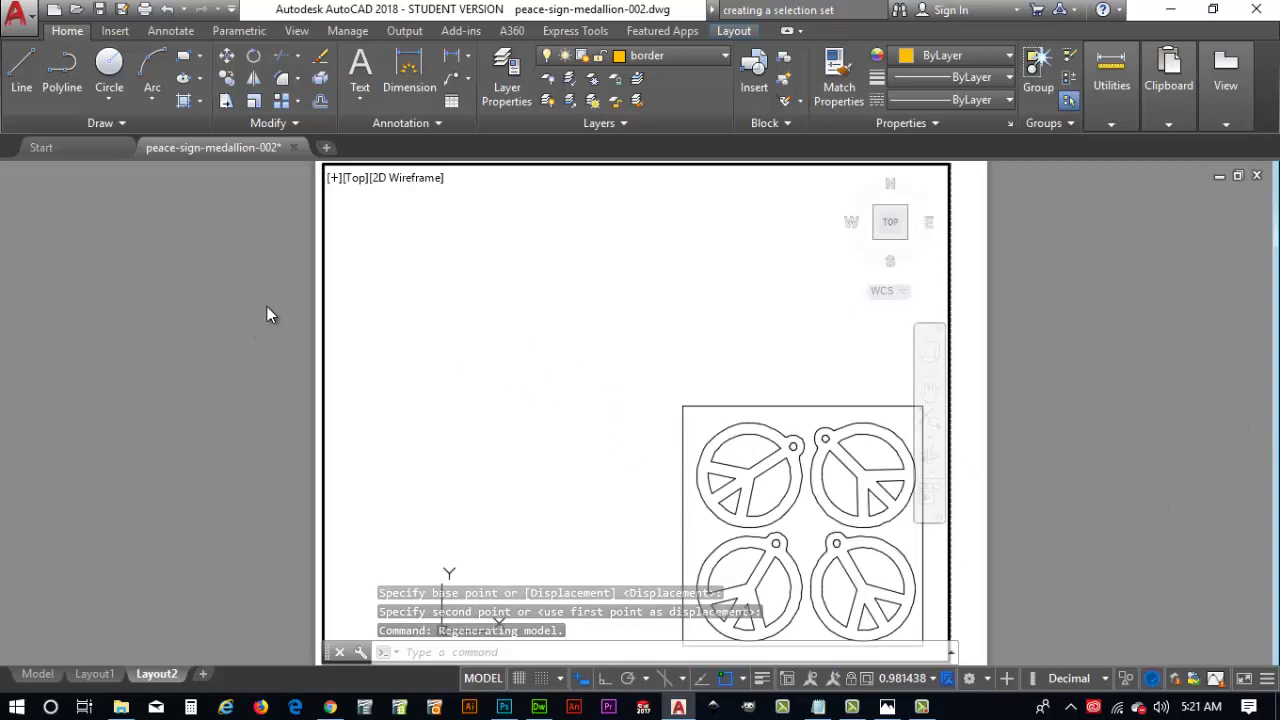
Zoom to extents so the medallions are centred, and set the viewport scale to 1:1.
{"action": "type", "text": "z"}
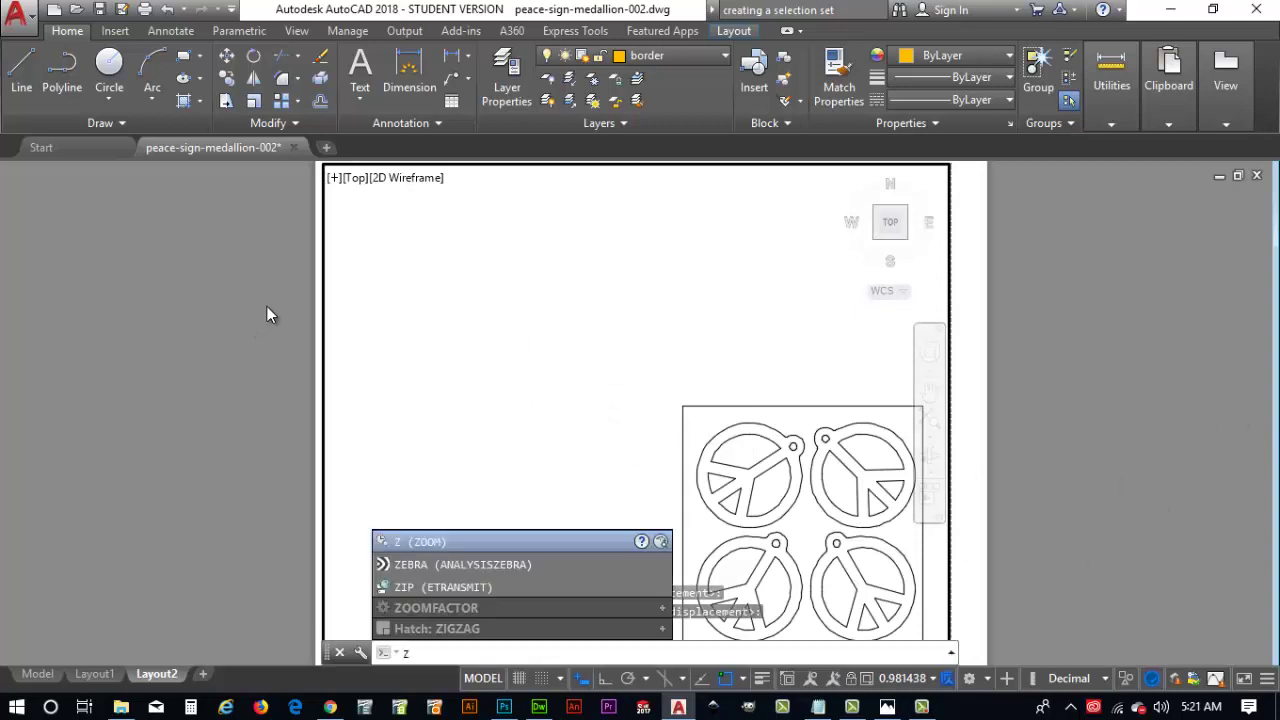
{"action": "key", "text": "Return"}
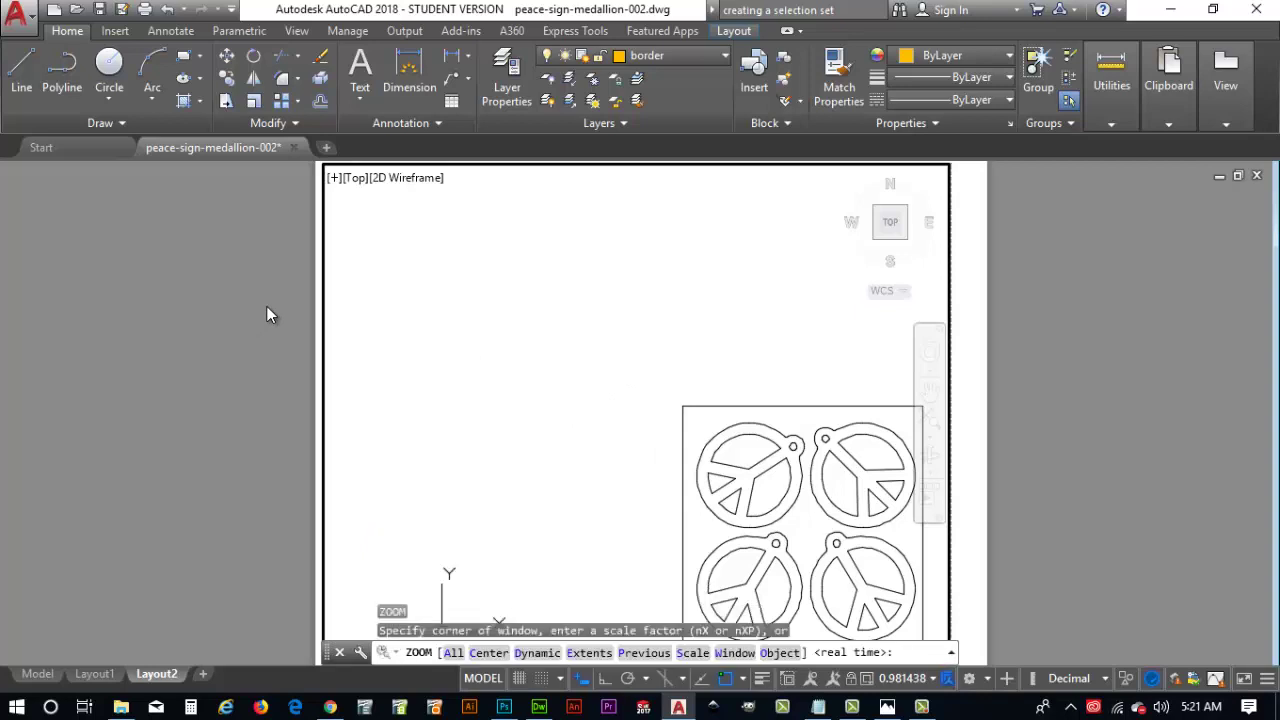
{"action": "key", "text": "Return"}
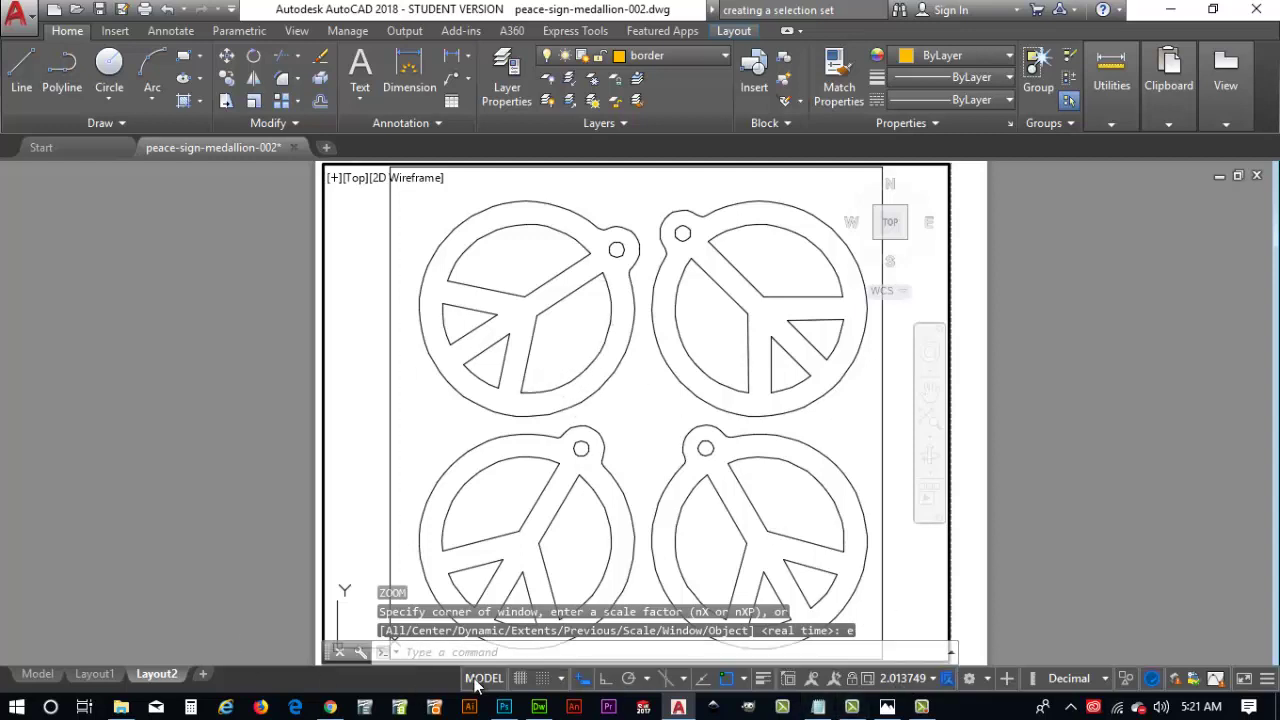
{"action": "left_click", "coordinate": [945, 681]}
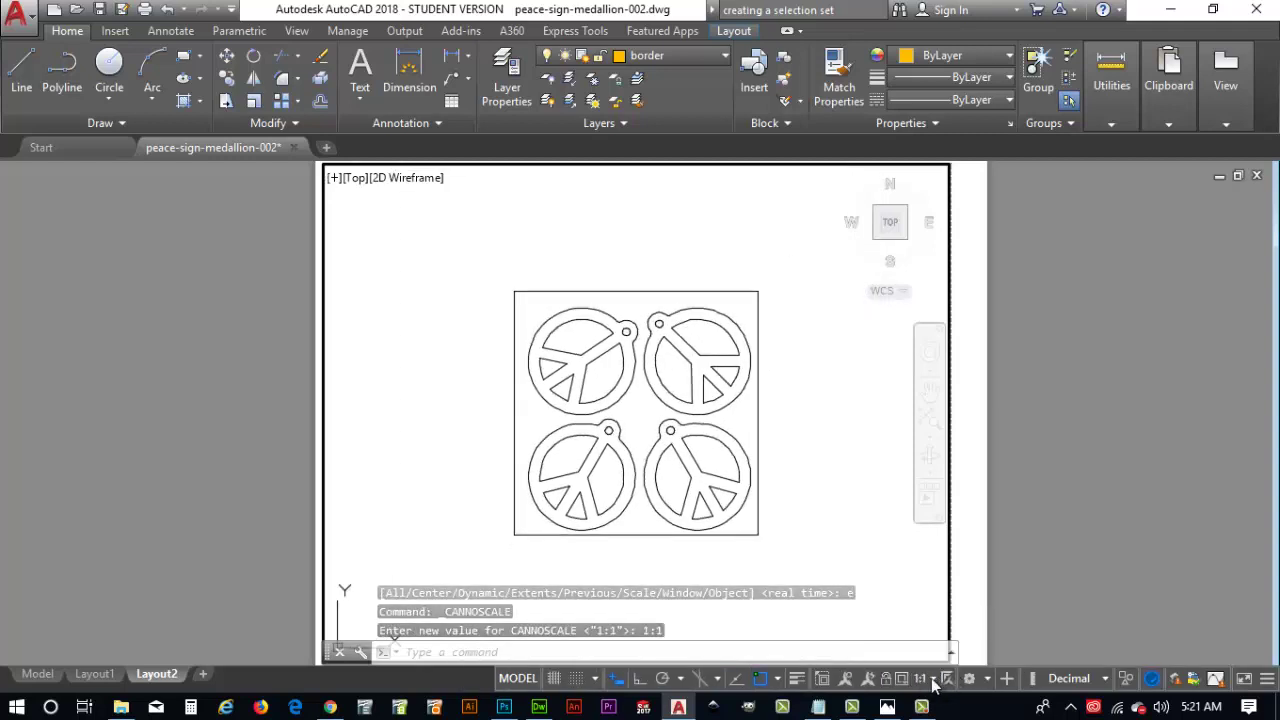
{"action": "left_click", "coordinate": [933, 680]}
{"action": "left_click", "coordinate": [909, 133]}
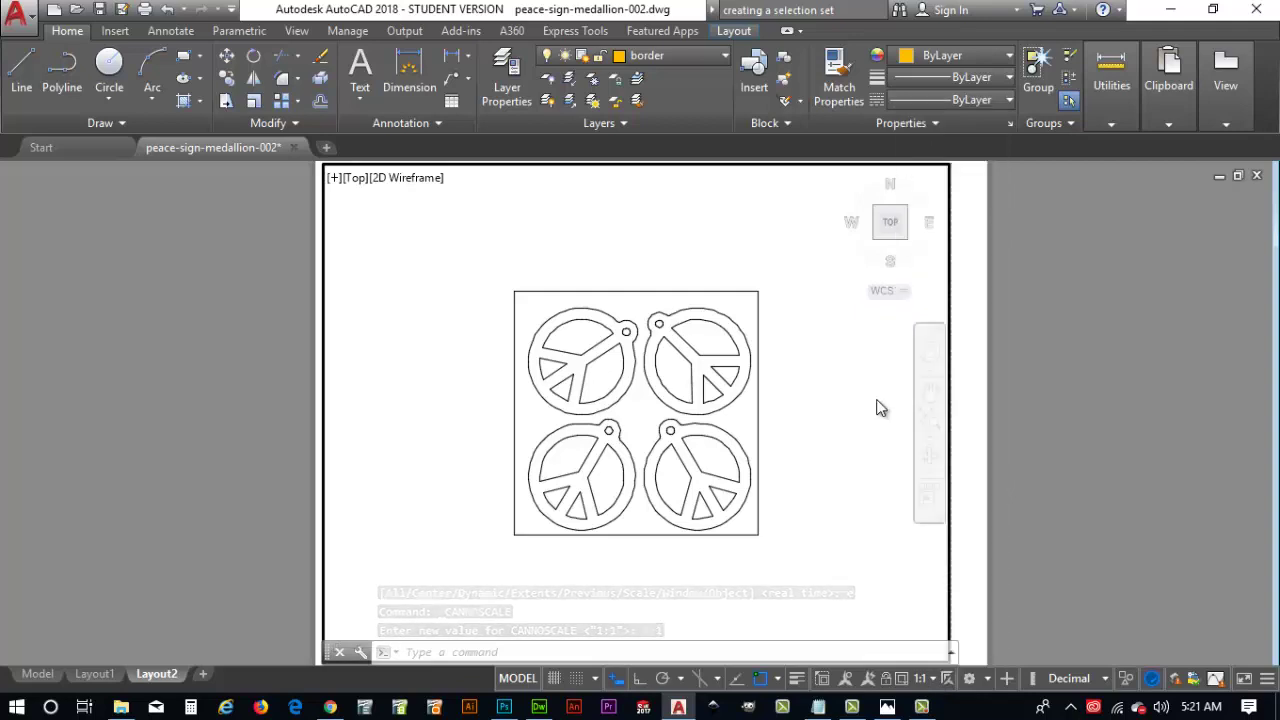
Switch to paper space and try window-selecting the medallions on the sheet.
{"action": "left_click", "coordinate": [518, 678]}
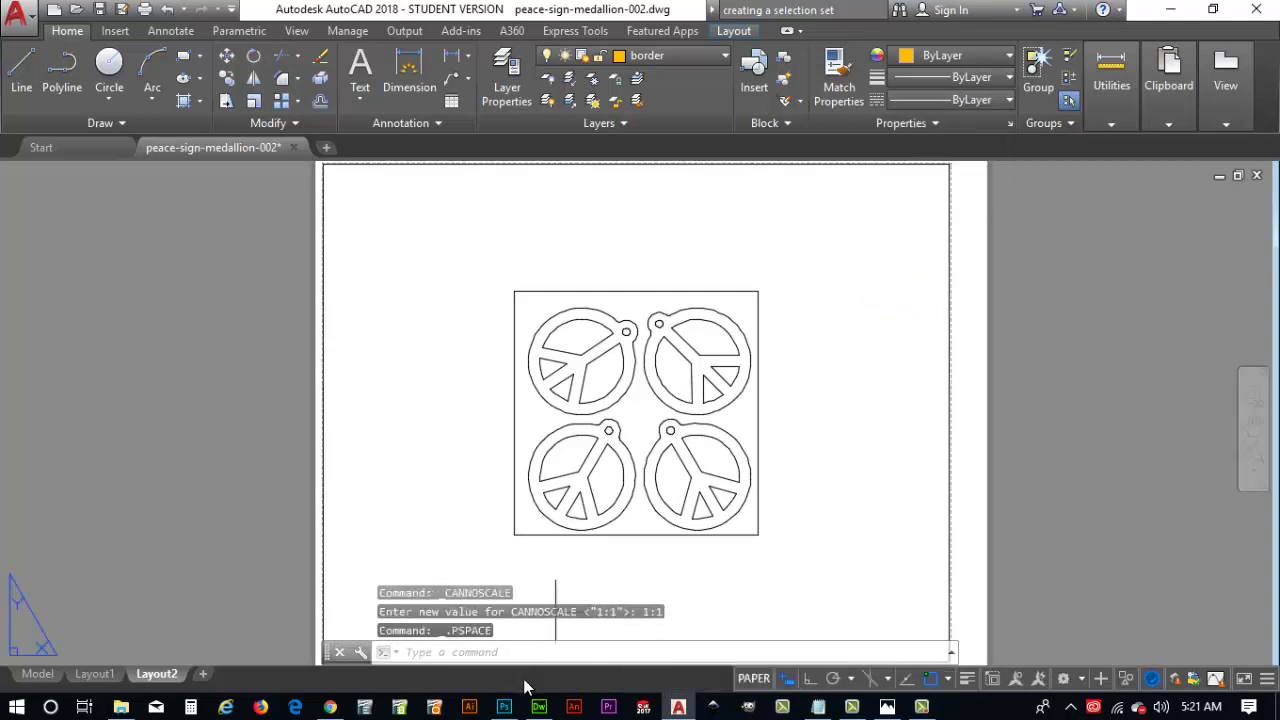
{"action": "mouse_move", "coordinate": [457, 228]}
{"action": "left_mouse_down"}
{"action": "mouse_move", "coordinate": [607, 428]}
{"action": "mouse_move", "coordinate": [786, 563]}
{"action": "left_mouse_up"}
{"action": "left_click", "coordinate": [795, 568]}
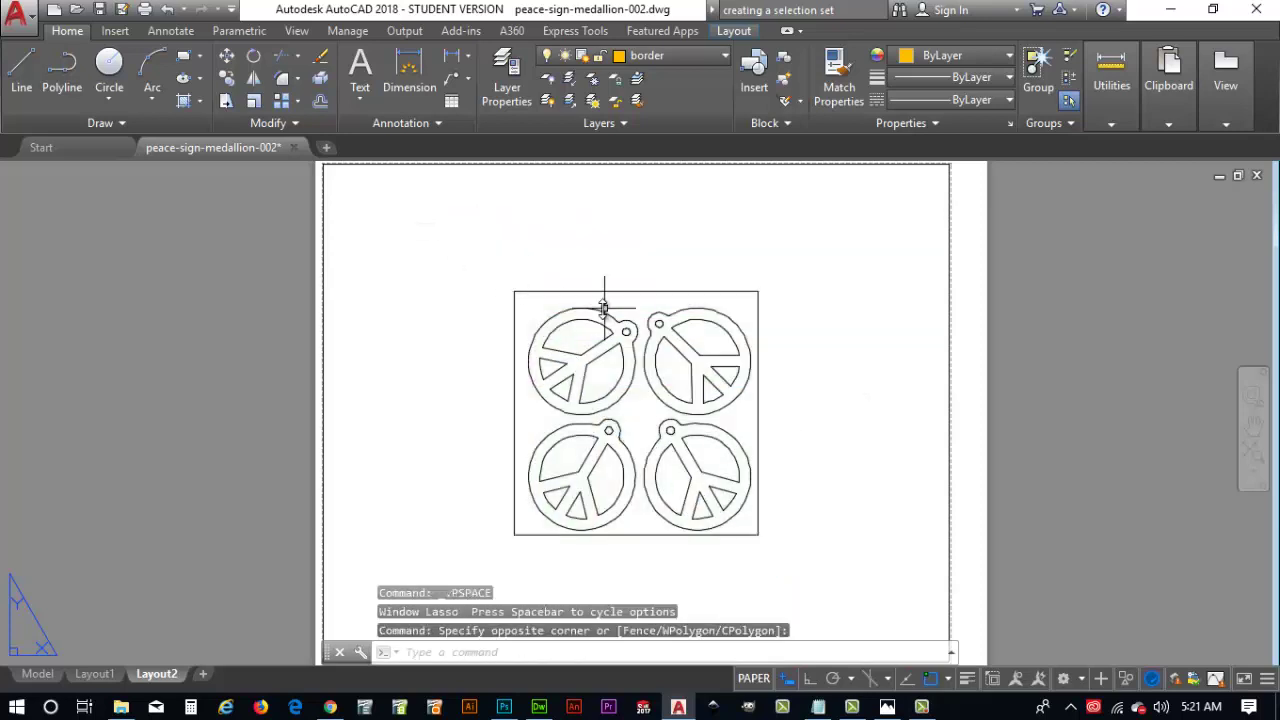
{"action": "scroll", "coordinate": [625, 400], "scroll_direction": "down", "scroll_amount": 2}
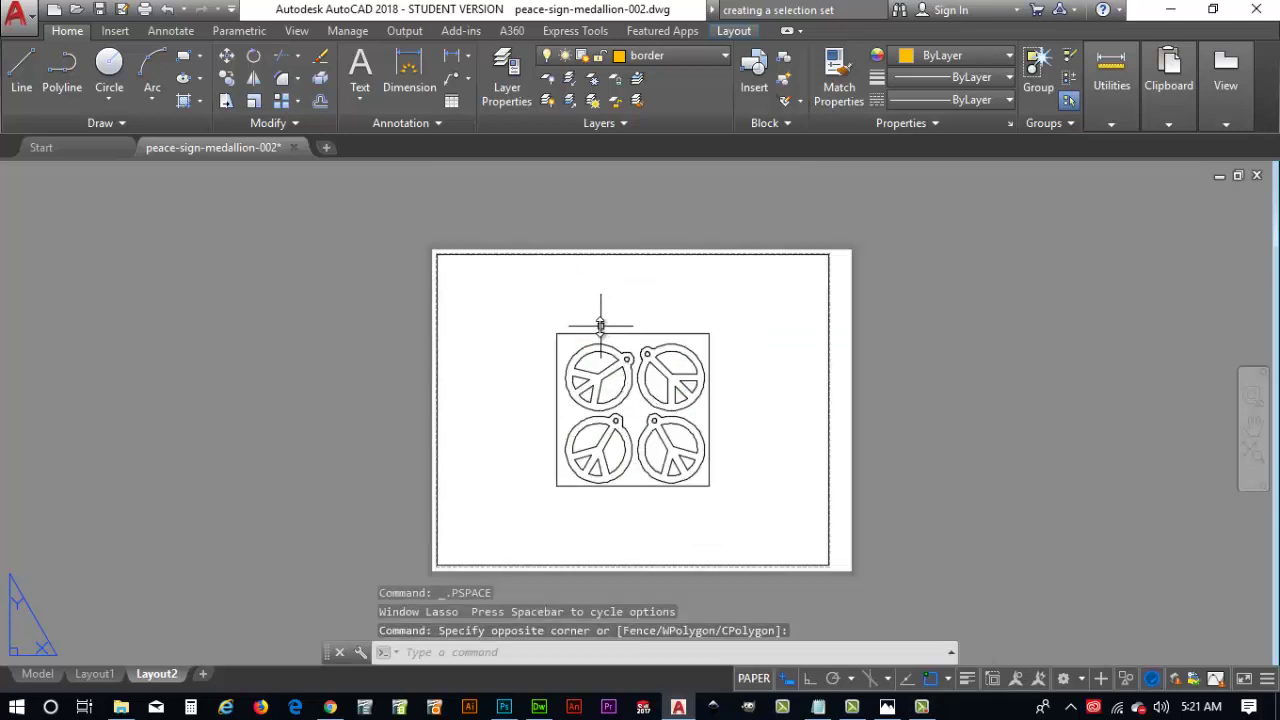
{"action": "left_click", "coordinate": [737, 491]}
{"action": "left_click", "coordinate": [541, 313]}
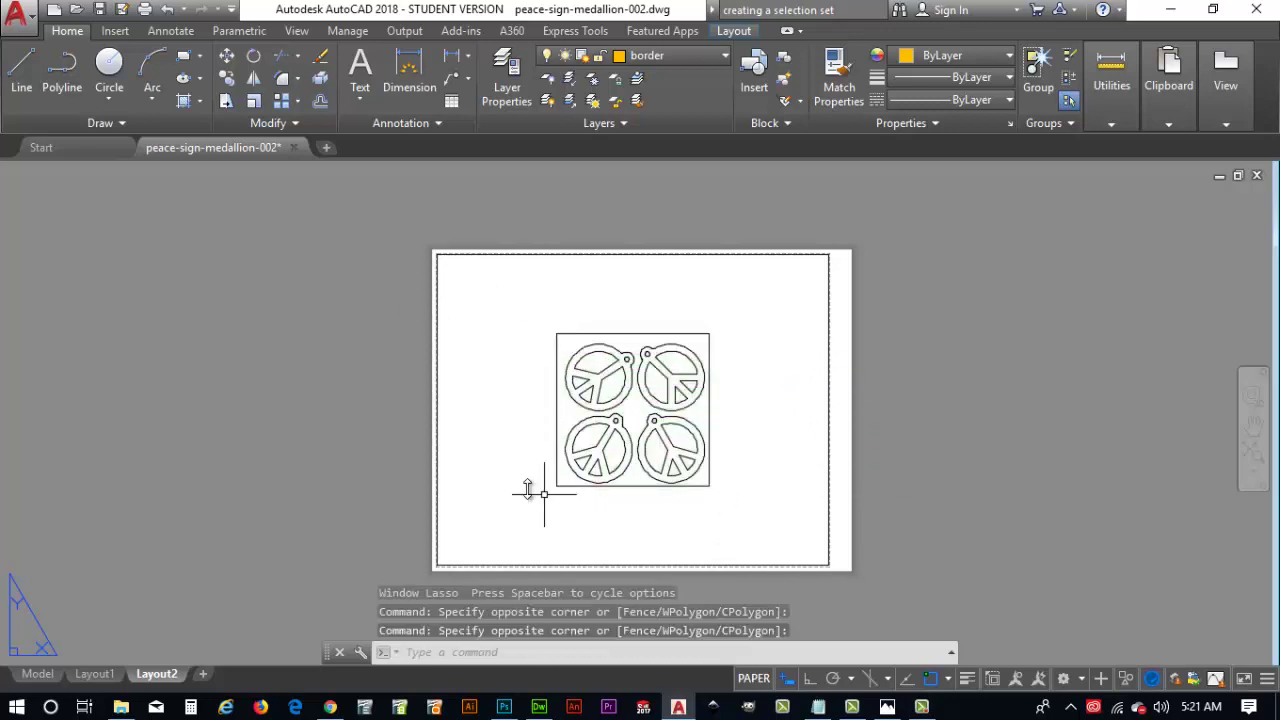
Activate the viewport and move the medallions' frame corner to the sheet's bottom-right corner.
{"action": "left_click", "coordinate": [750, 679]}
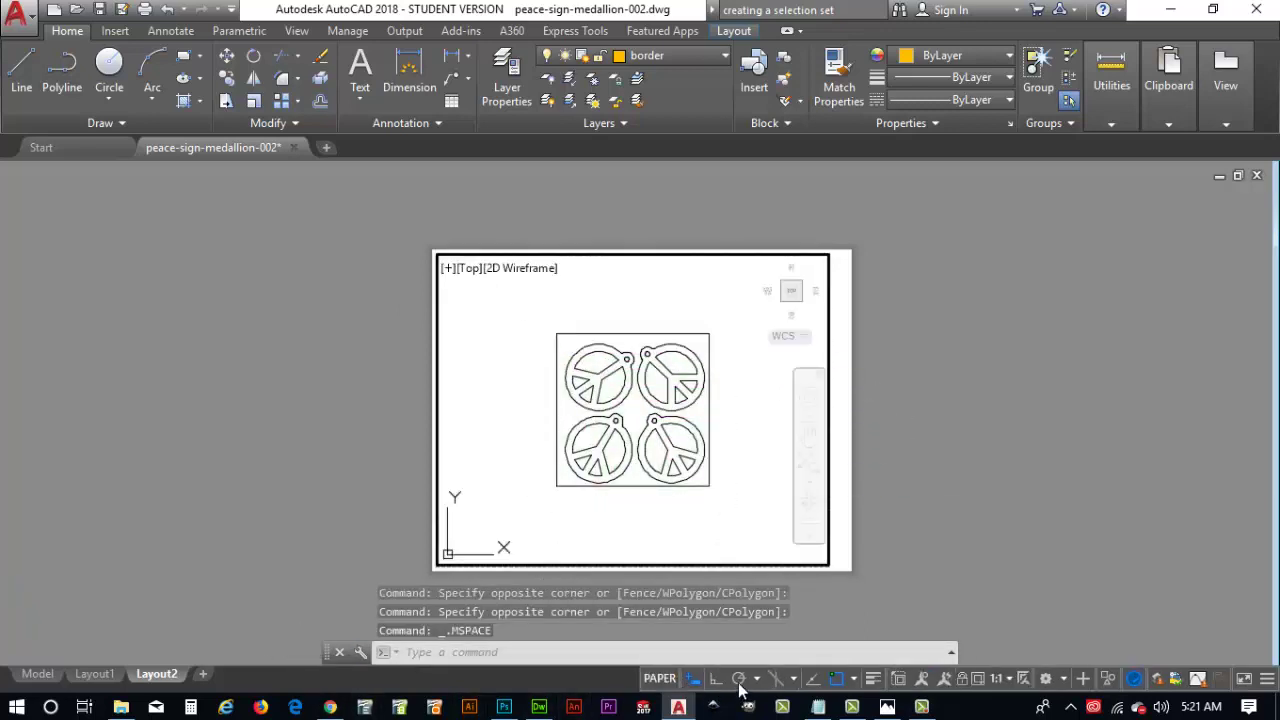
{"action": "left_click", "coordinate": [749, 514]}
{"action": "left_click", "coordinate": [527, 325]}
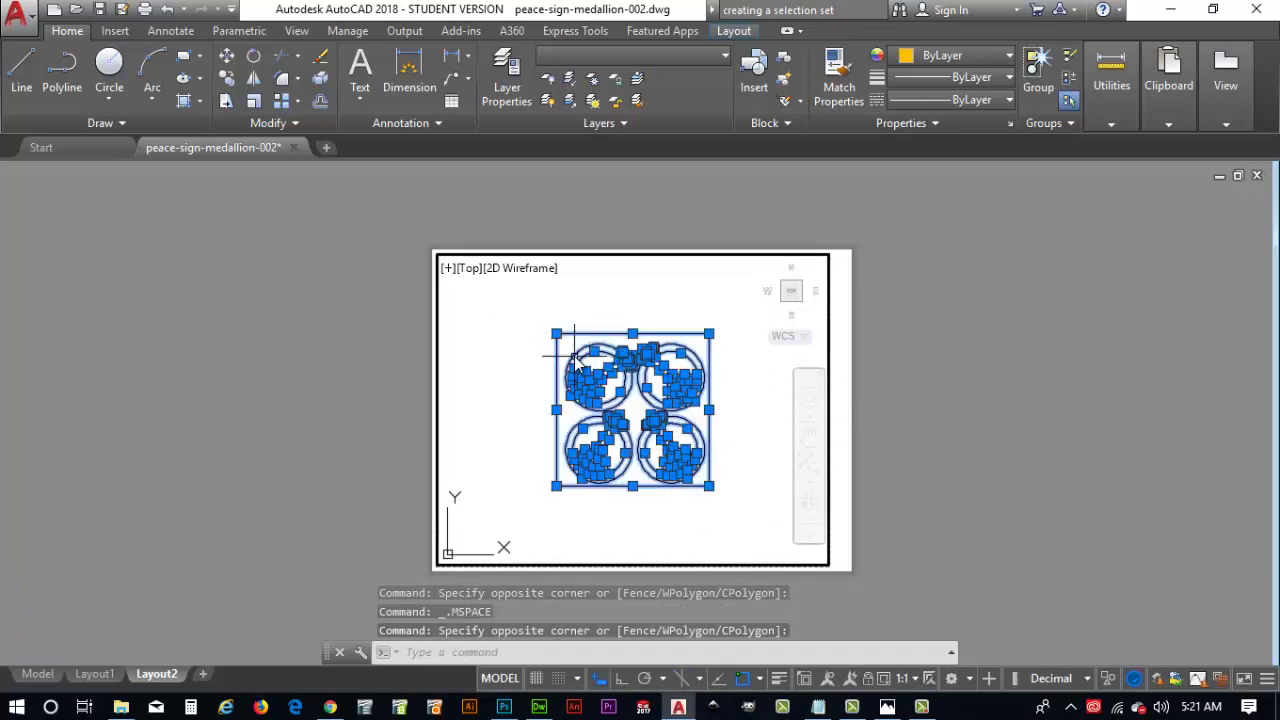
{"action": "left_click", "coordinate": [228, 58]}
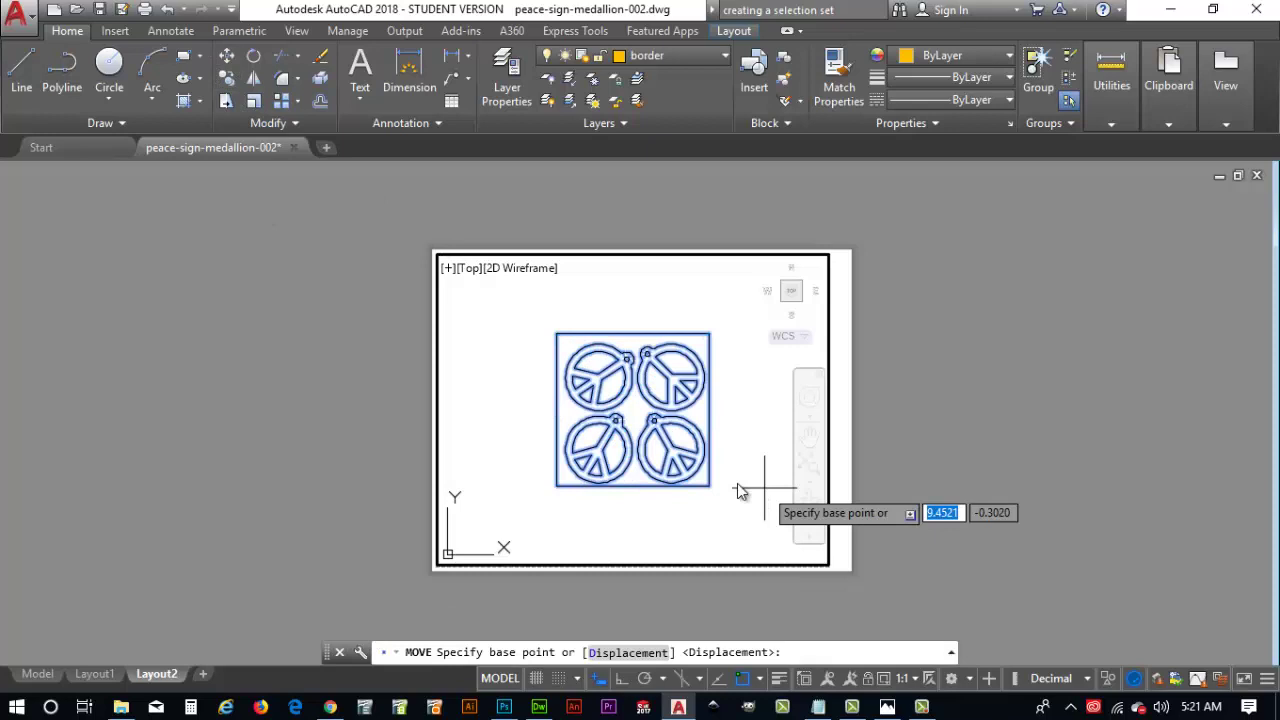
{"action": "left_click", "coordinate": [709, 487]}
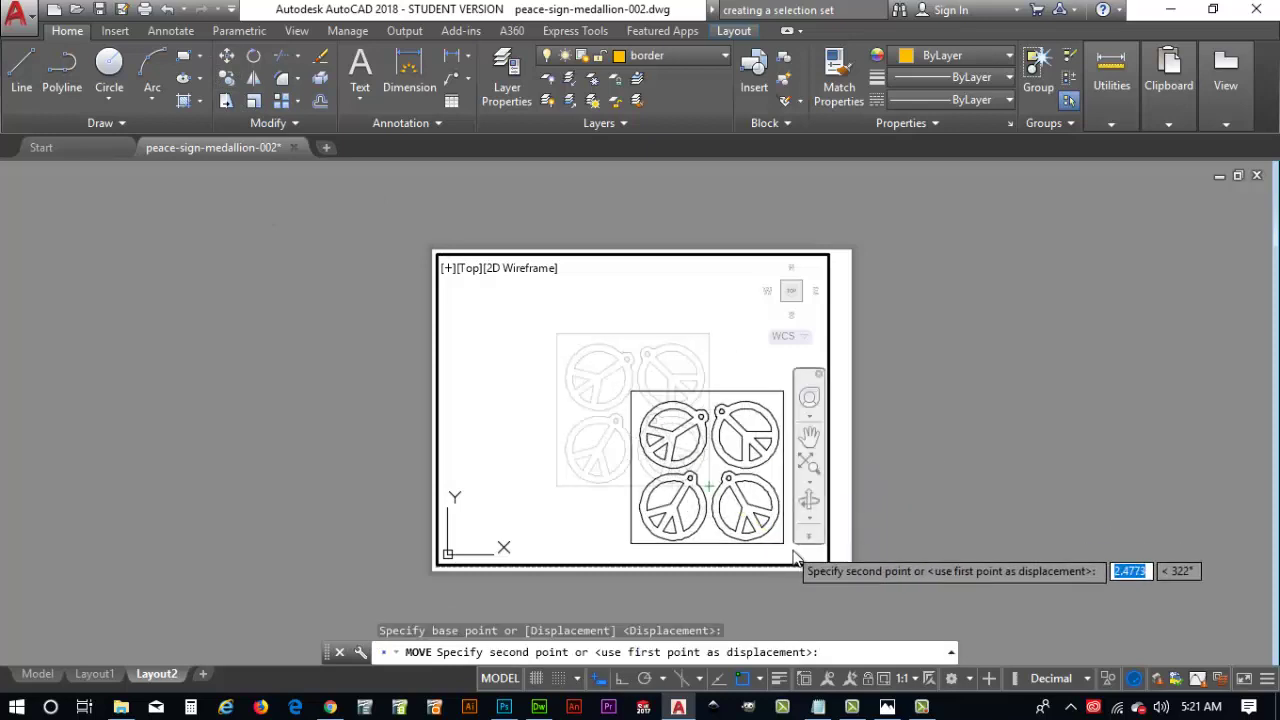
{"action": "left_click", "coordinate": [826, 566]}
{"action": "left_click", "coordinate": [826, 567]}
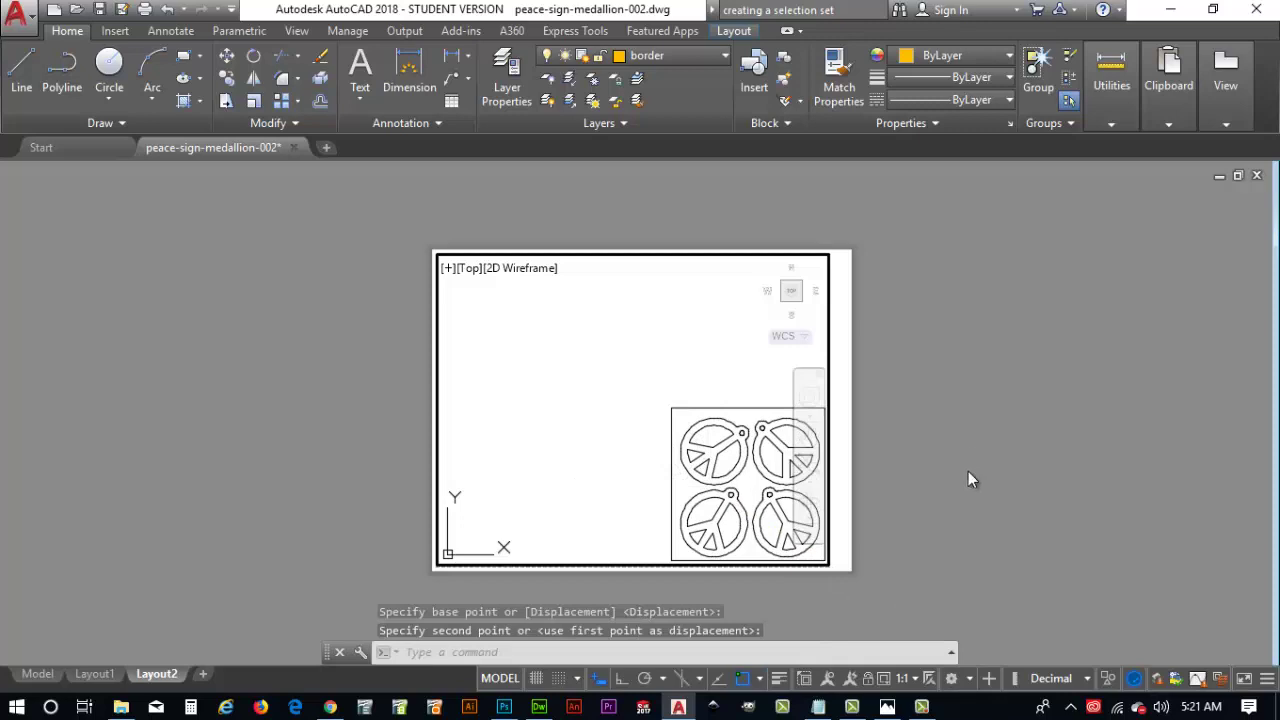
Save the drawing and draw a multiline text box near the top of the sheet.
{"action": "left_click", "coordinate": [100, 10]}
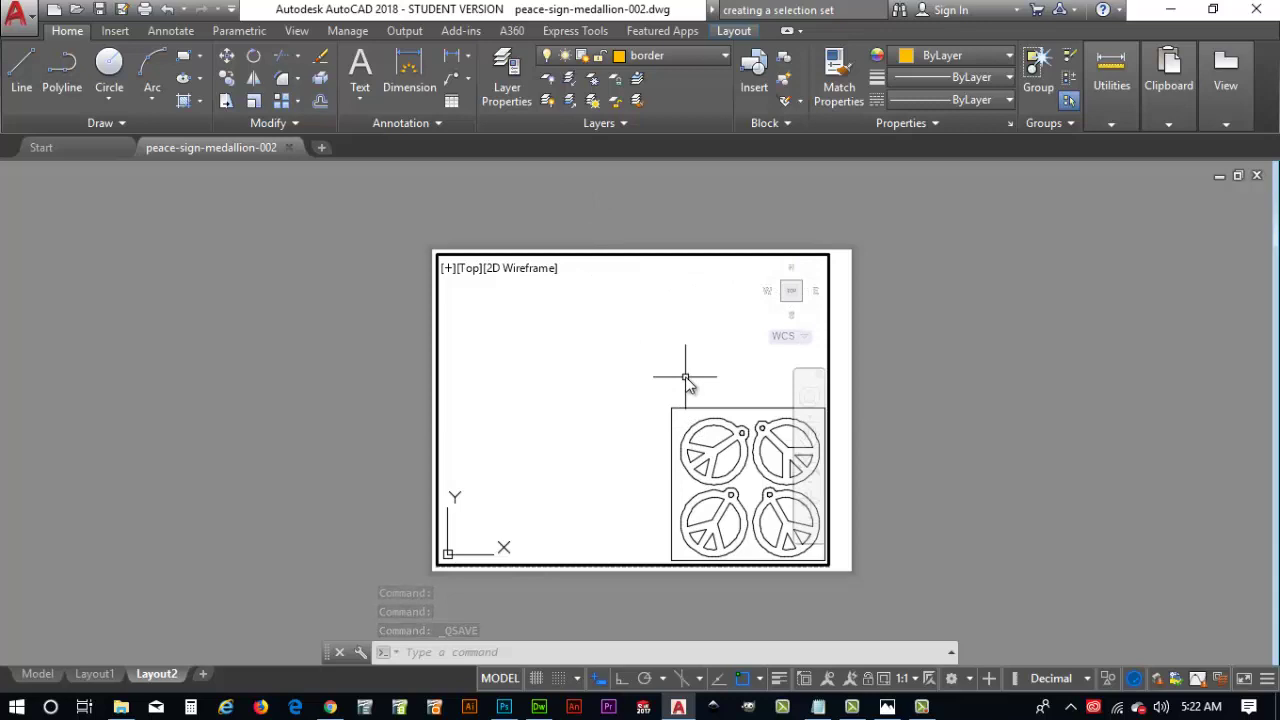
{"action": "left_click", "coordinate": [360, 67]}
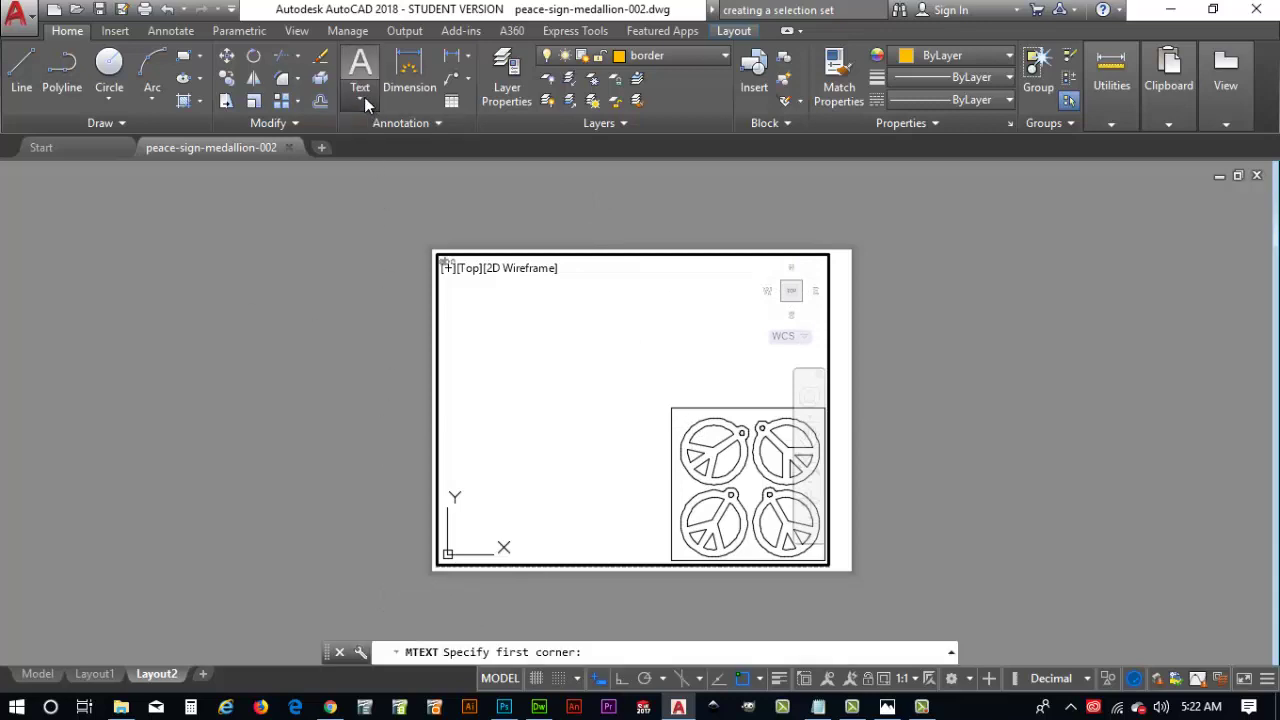
{"action": "left_click", "coordinate": [360, 97]}
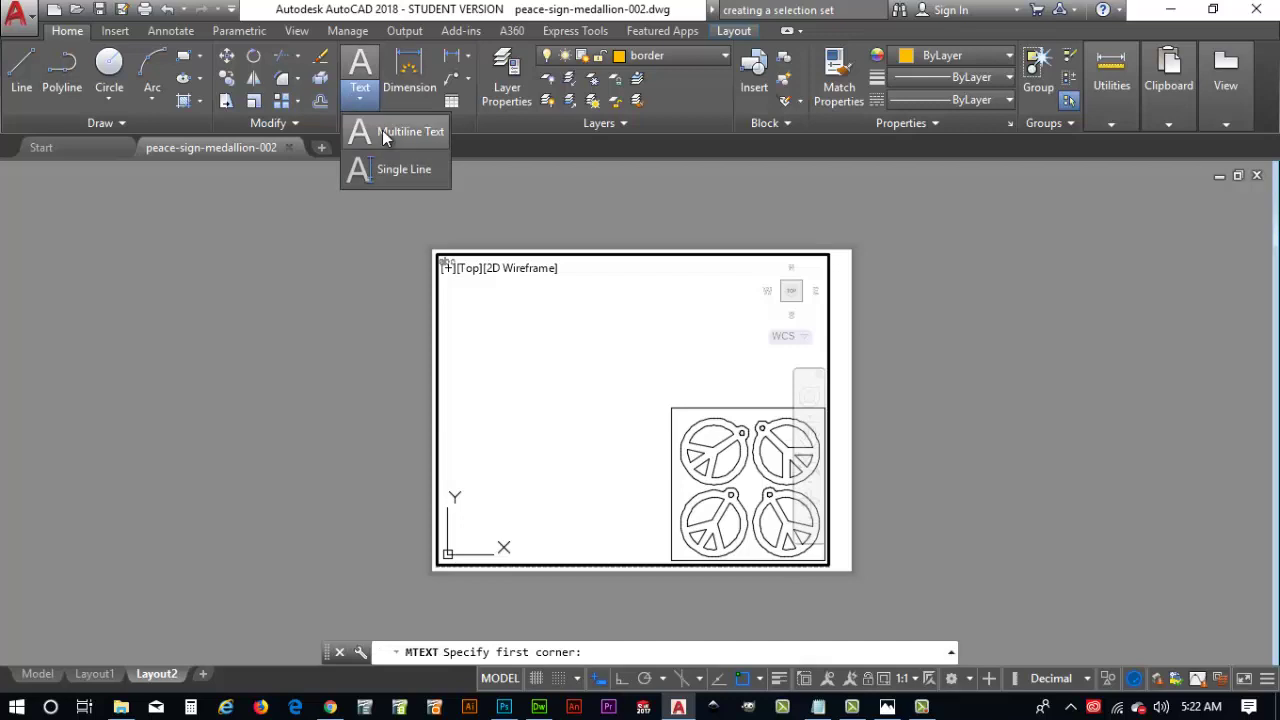
{"action": "left_click", "coordinate": [382, 131]}
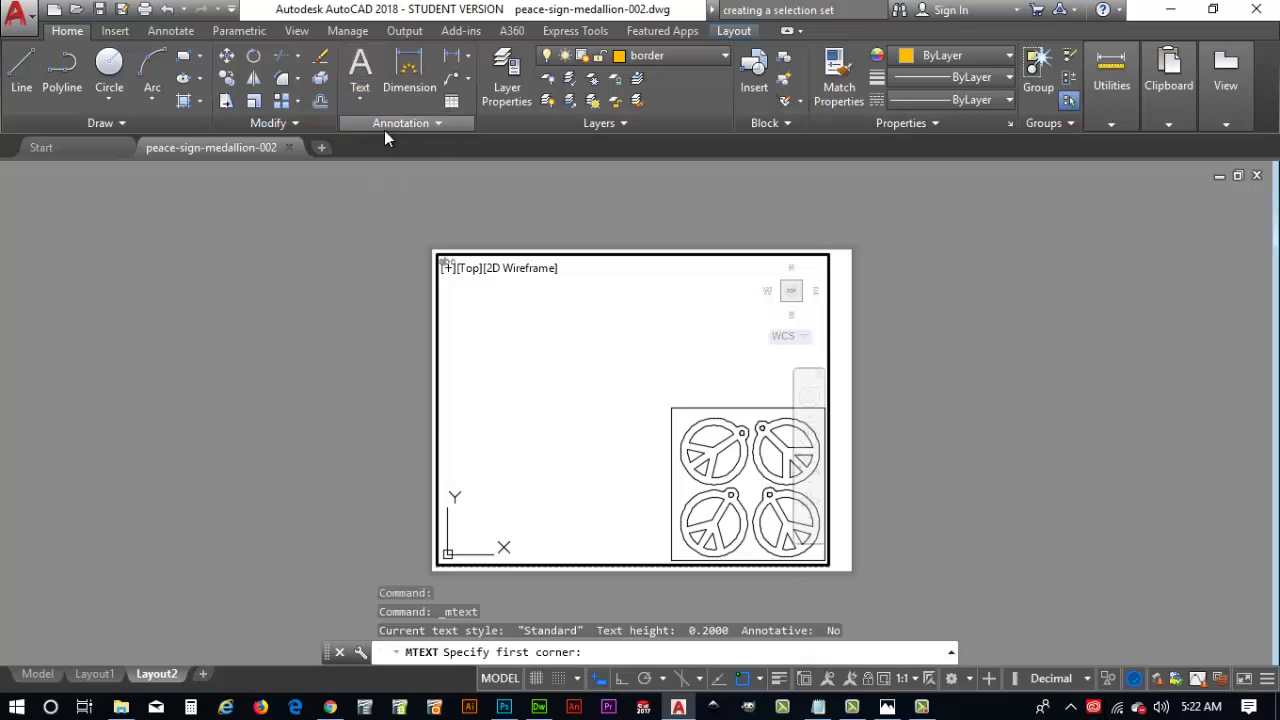
{"action": "left_click", "coordinate": [533, 268]}
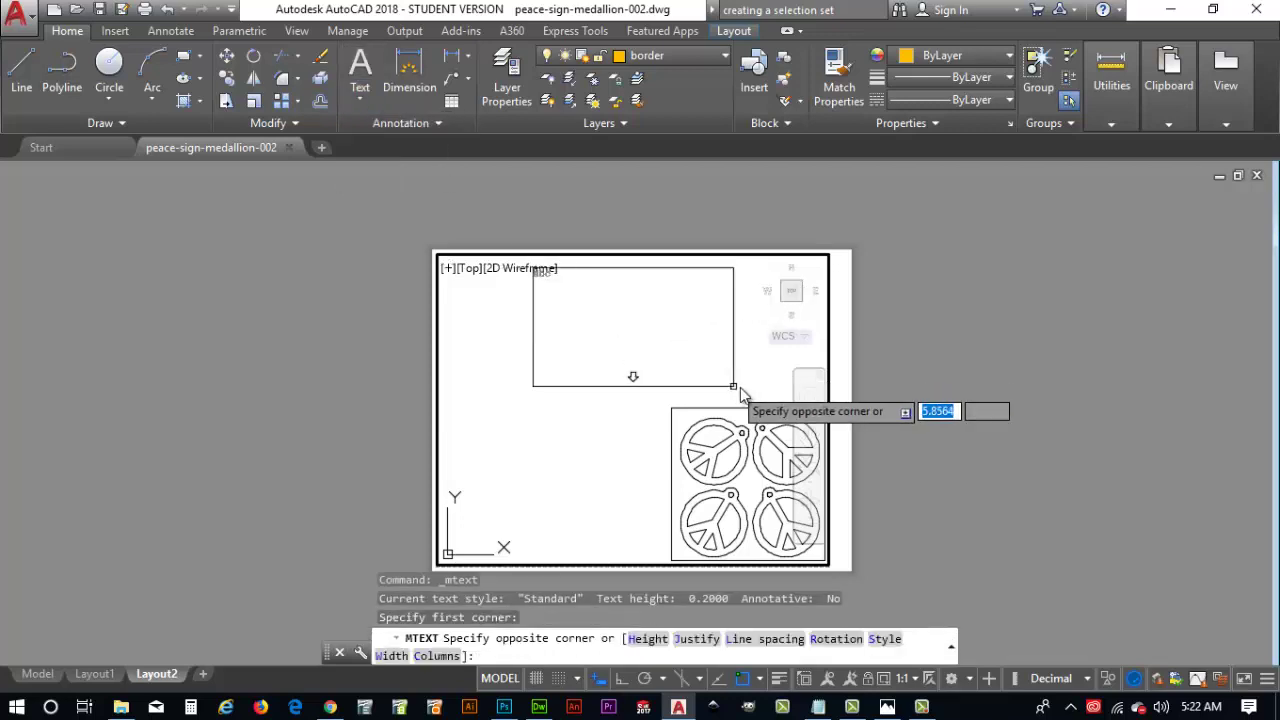
{"action": "left_click", "coordinate": [738, 388]}
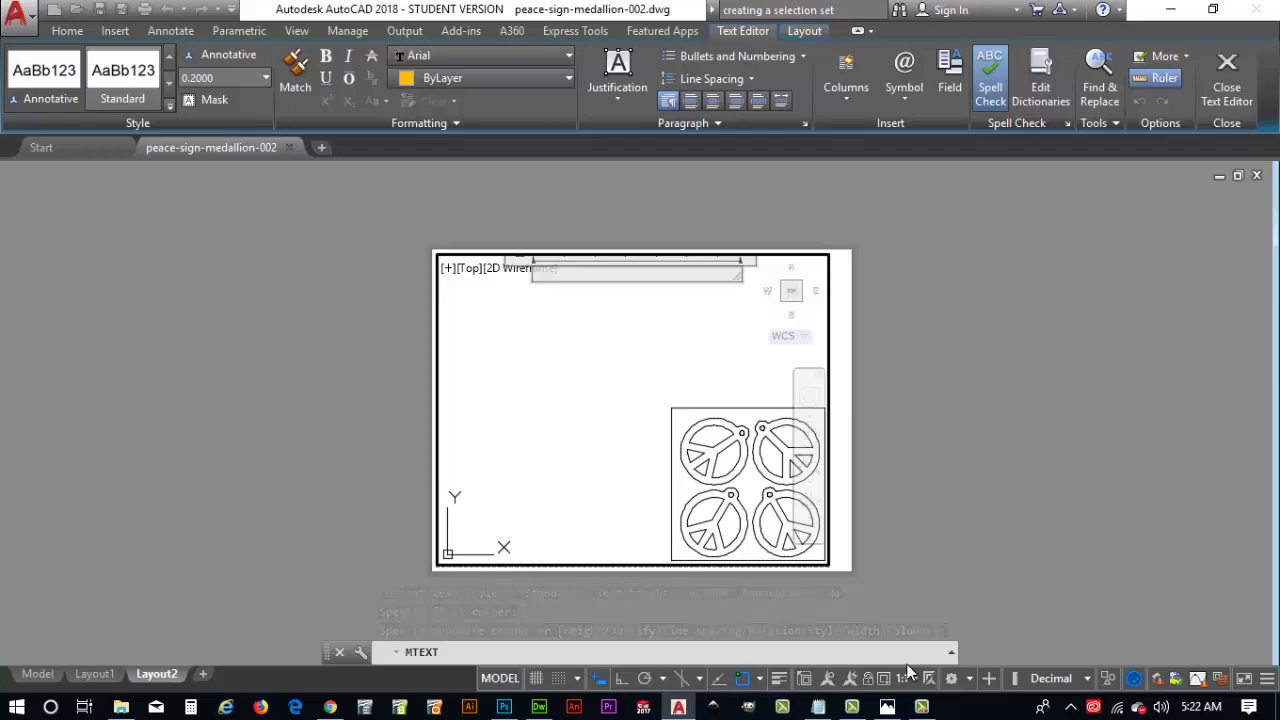
{"action": "left_click", "coordinate": [887, 707]}
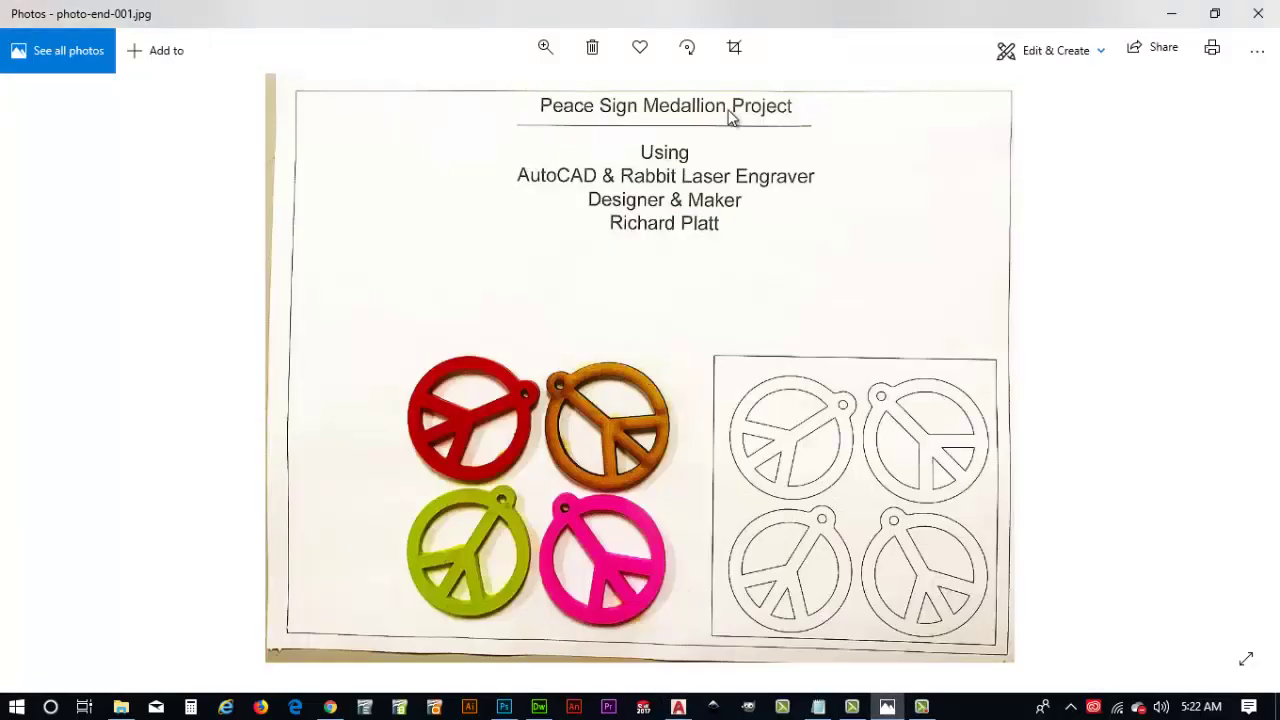
Return from the reference photo to AutoCAD's text editor with Alt+Tab.
{"action": "key", "text": "alt+Tab"}
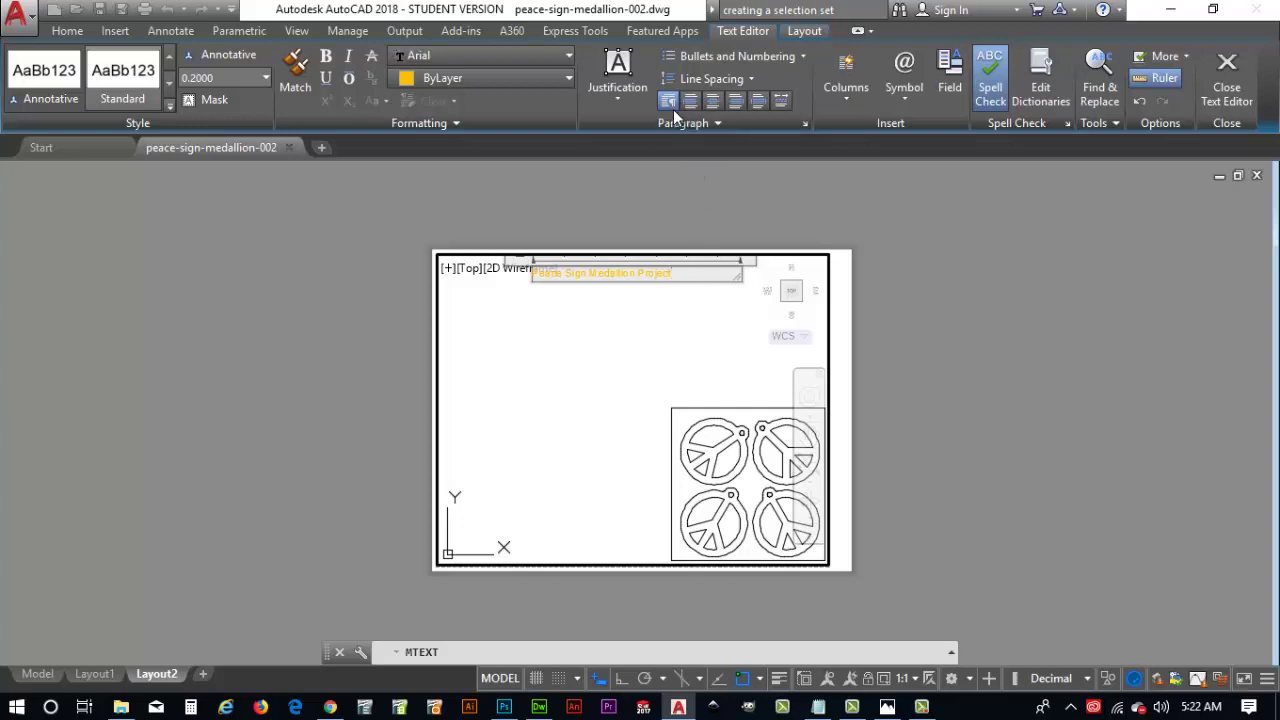
Center the Peace Sign Medallion Project title line and add blank lines below it.
{"action": "left_click_drag", "start_coordinate": [678, 273], "coordinate": [373, 265]}
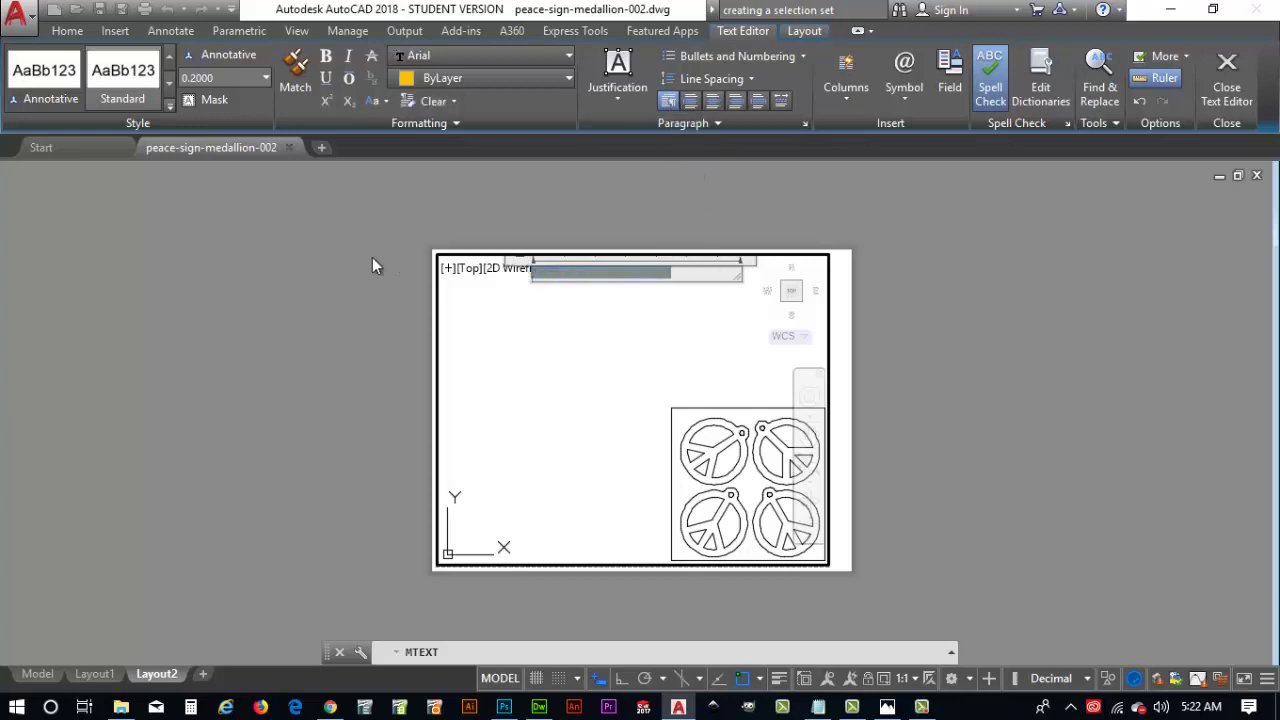
{"action": "left_click", "coordinate": [714, 101]}
{"action": "left_click", "coordinate": [710, 273]}
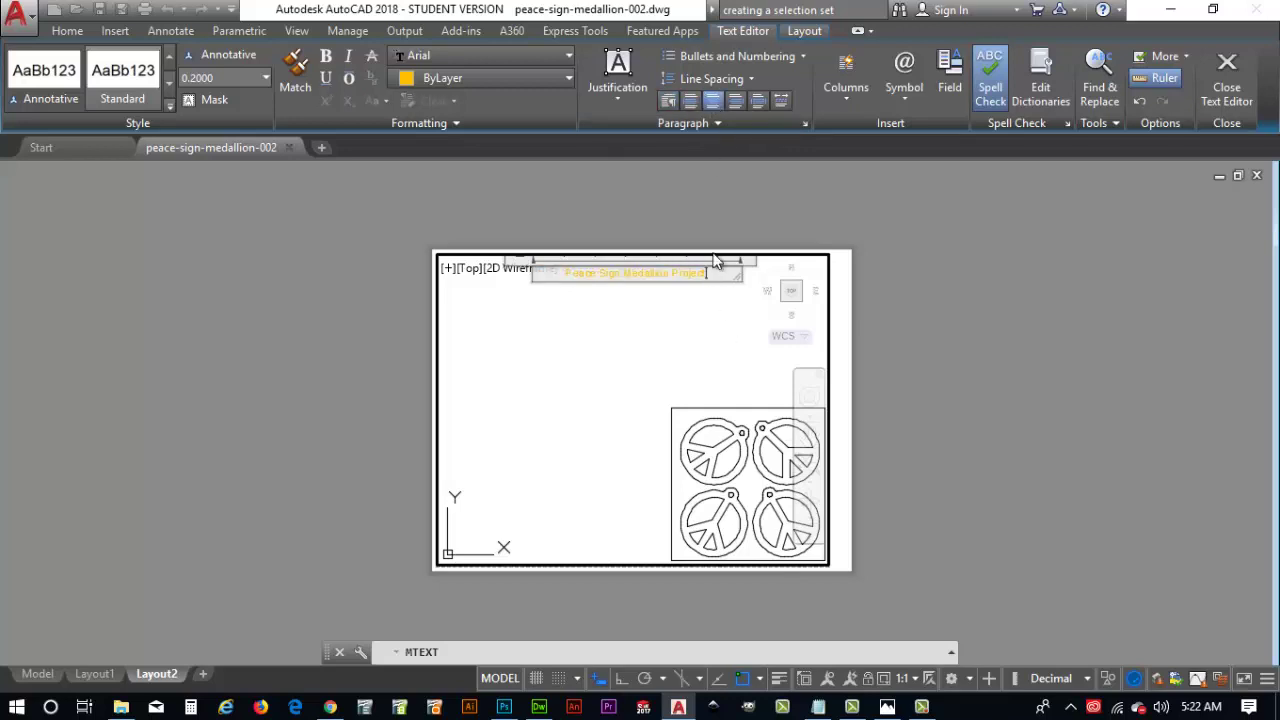
{"action": "key", "text": "Return"}
{"action": "key", "text": "Return"}
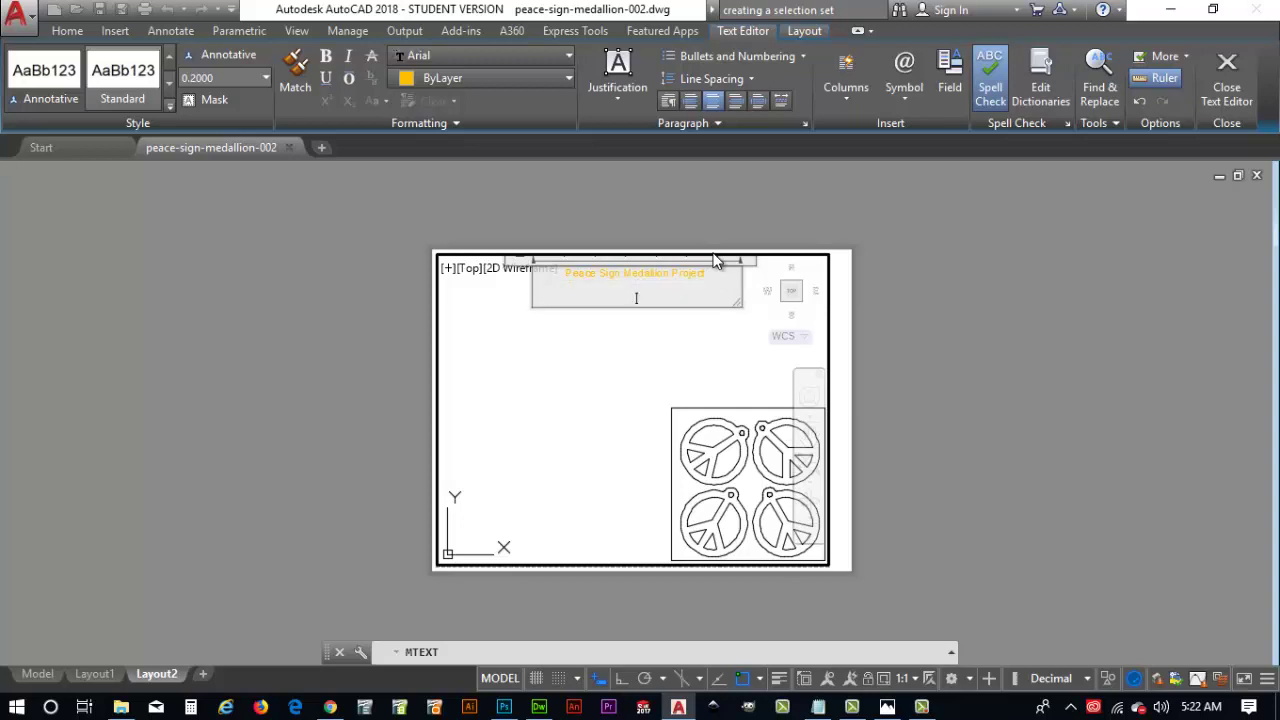
{"action": "left_click", "coordinate": [887, 707]}
{"action": "key", "text": "Return"}
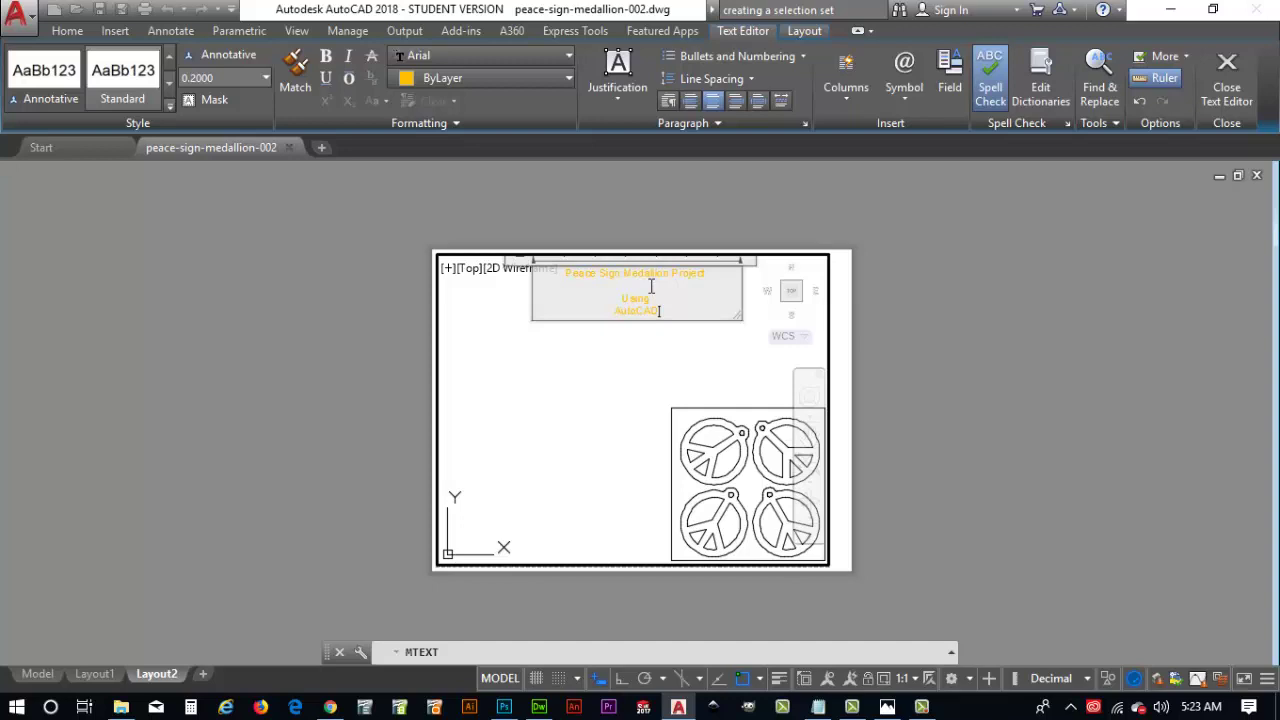
Type the lines 'AutoCAD & Rebbit Laser Engraver', 'Designer & Maker' and the designer's name.
{"action": "type", "text": "AutoCAD & Re"}
{"action": "type", "text": "bbit Laser Engraver"}
{"action": "key", "text": "Return"}
{"action": "key", "text": "alt+Tab"}
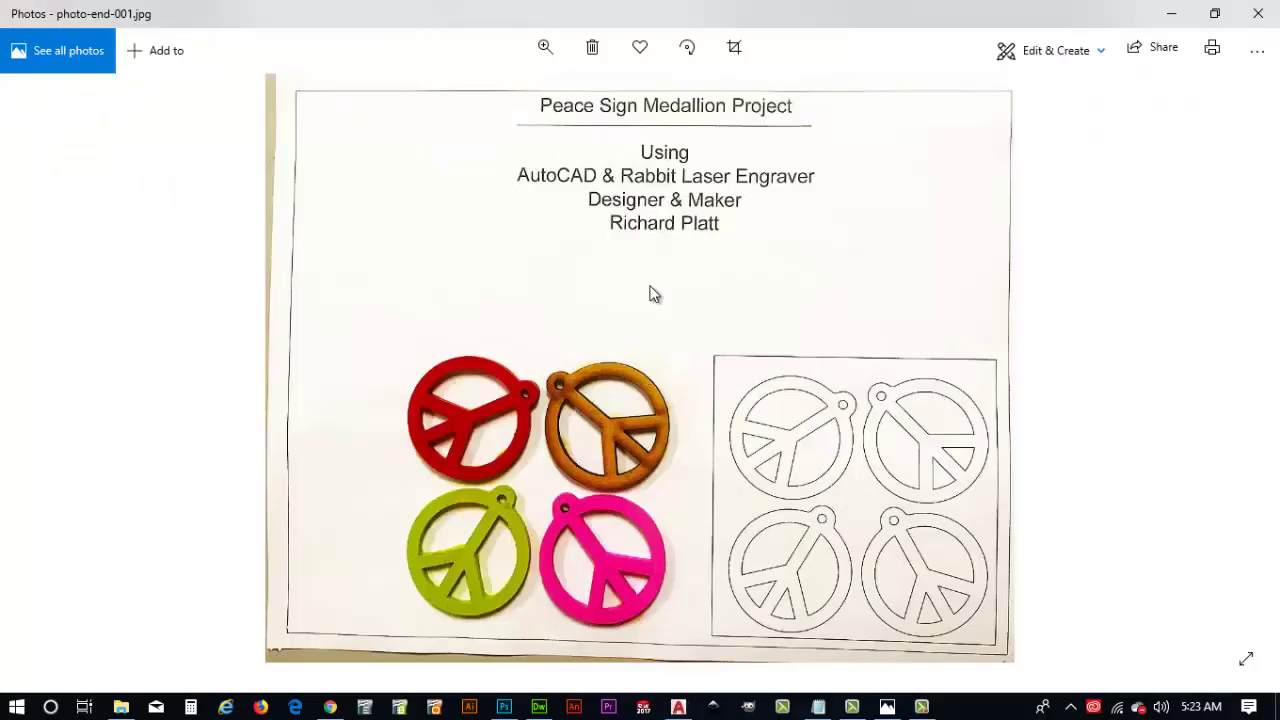
{"action": "key", "text": "alt+Tab"}
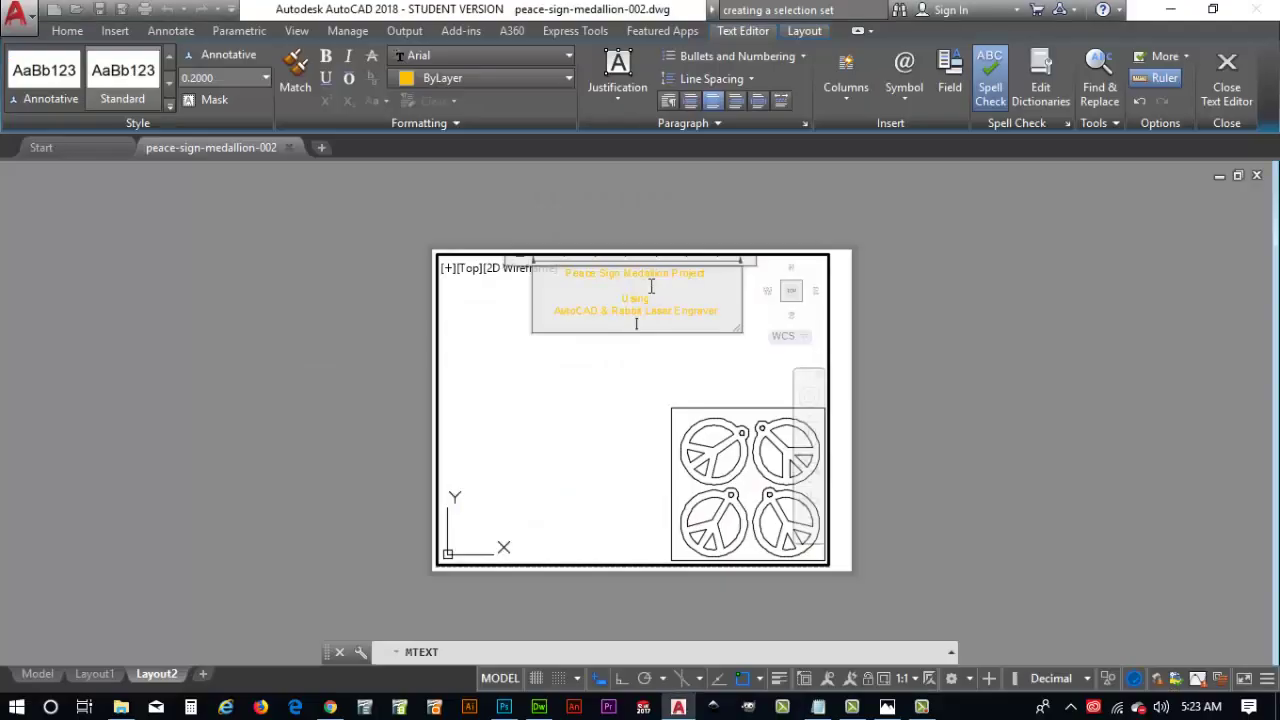
{"action": "type", "text": "Designer & Maker"}
{"action": "key", "text": "Return"}
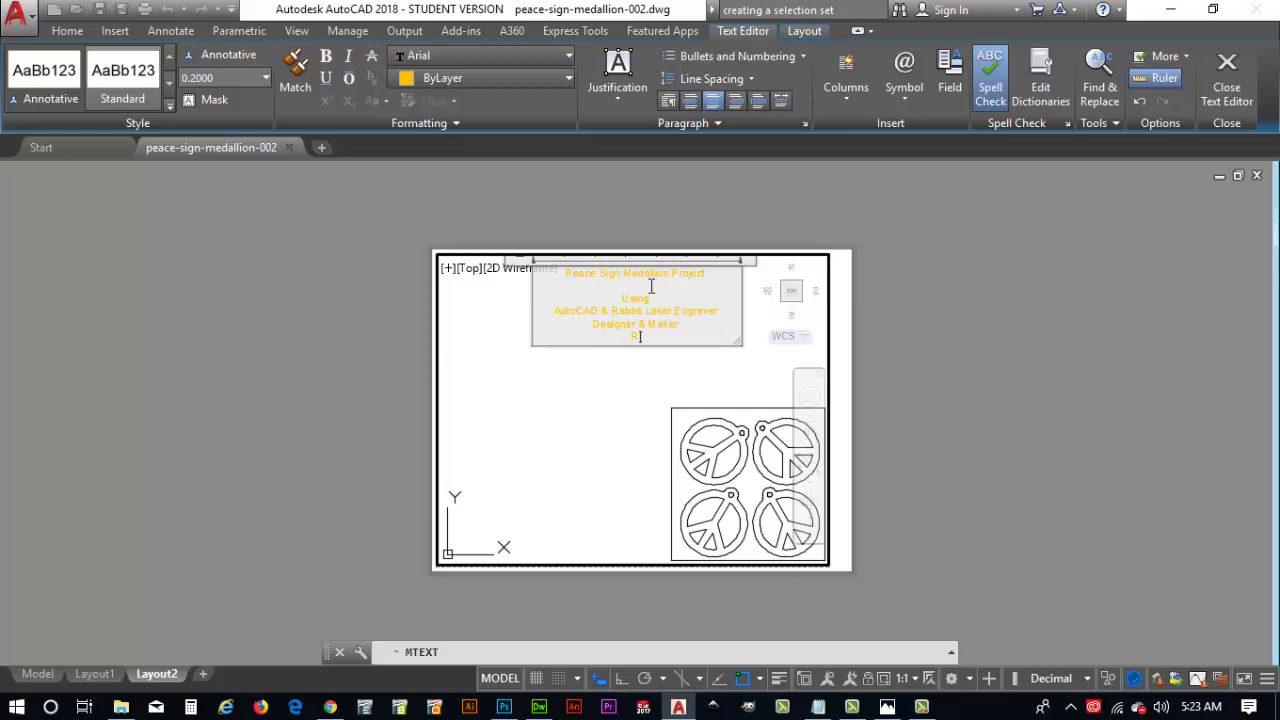
{"action": "type", "text": "Richard Platt"}
Commit the title text and set the border, mdf shape and peace sign layers' VP Color to 250.
{"action": "left_click", "coordinate": [640, 397]}
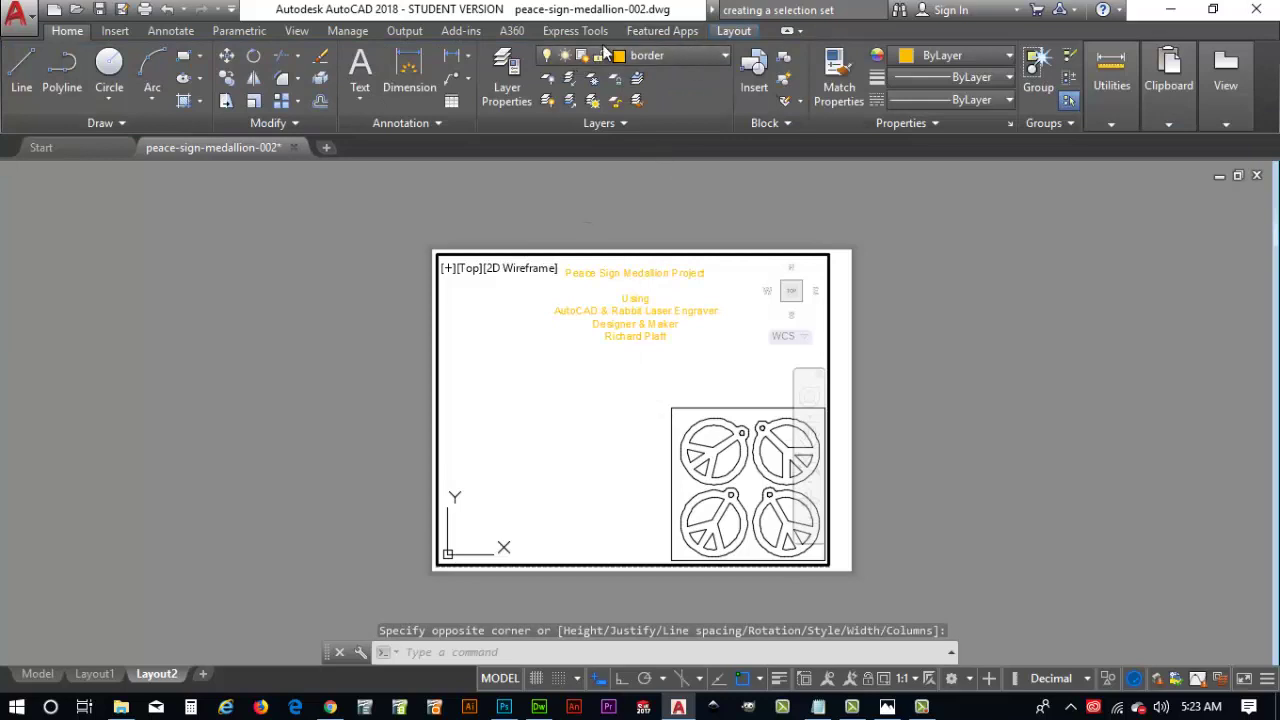
{"action": "left_click", "coordinate": [510, 70]}
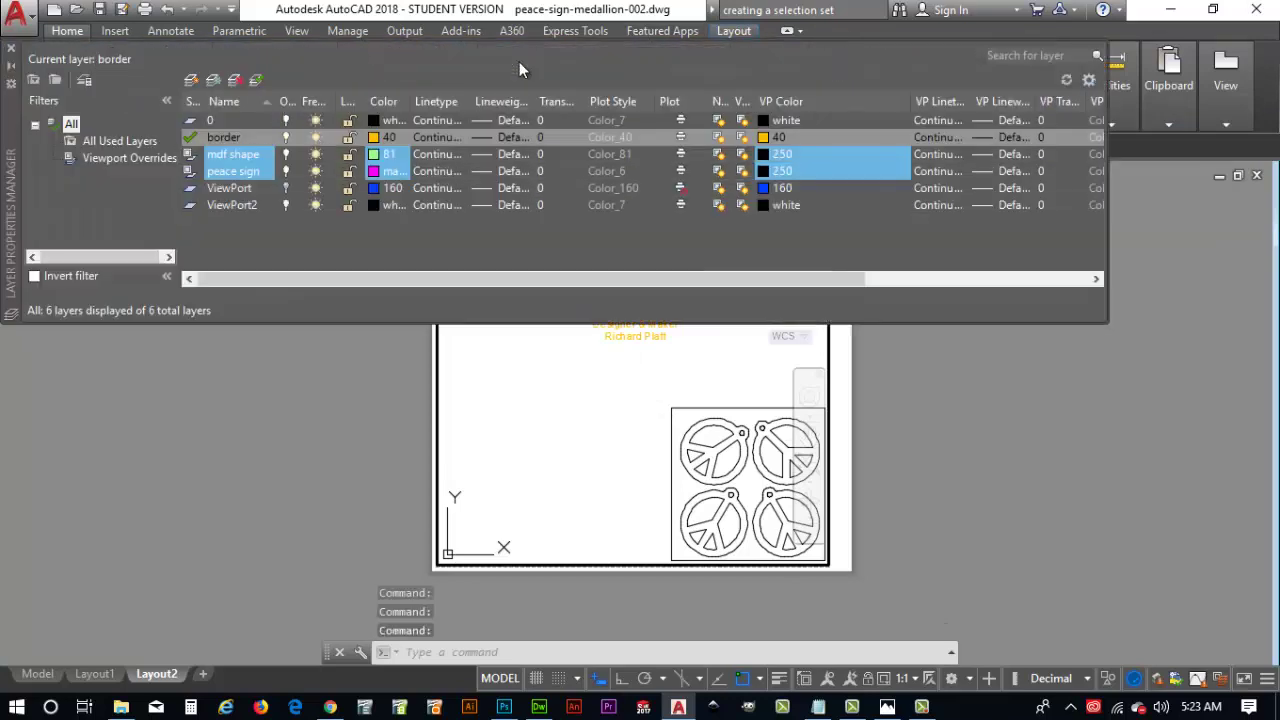
{"action": "left_click", "coordinate": [765, 138]}
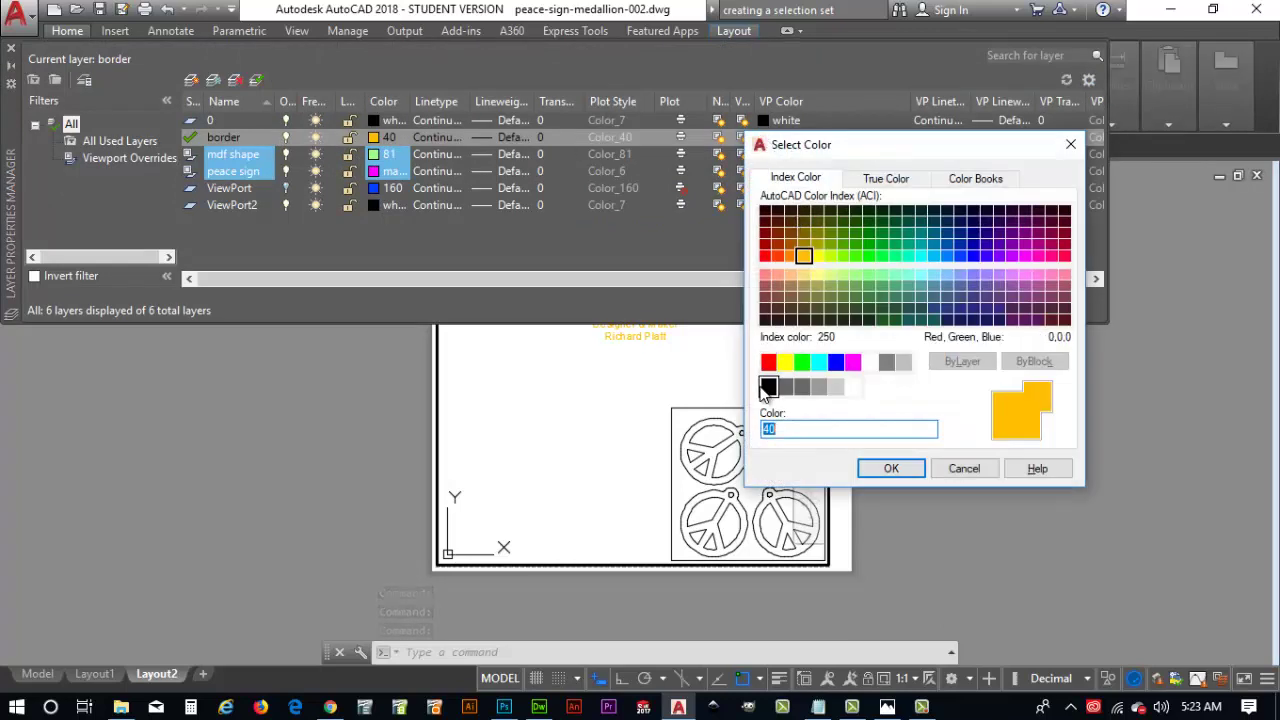
{"action": "left_click", "coordinate": [768, 388]}
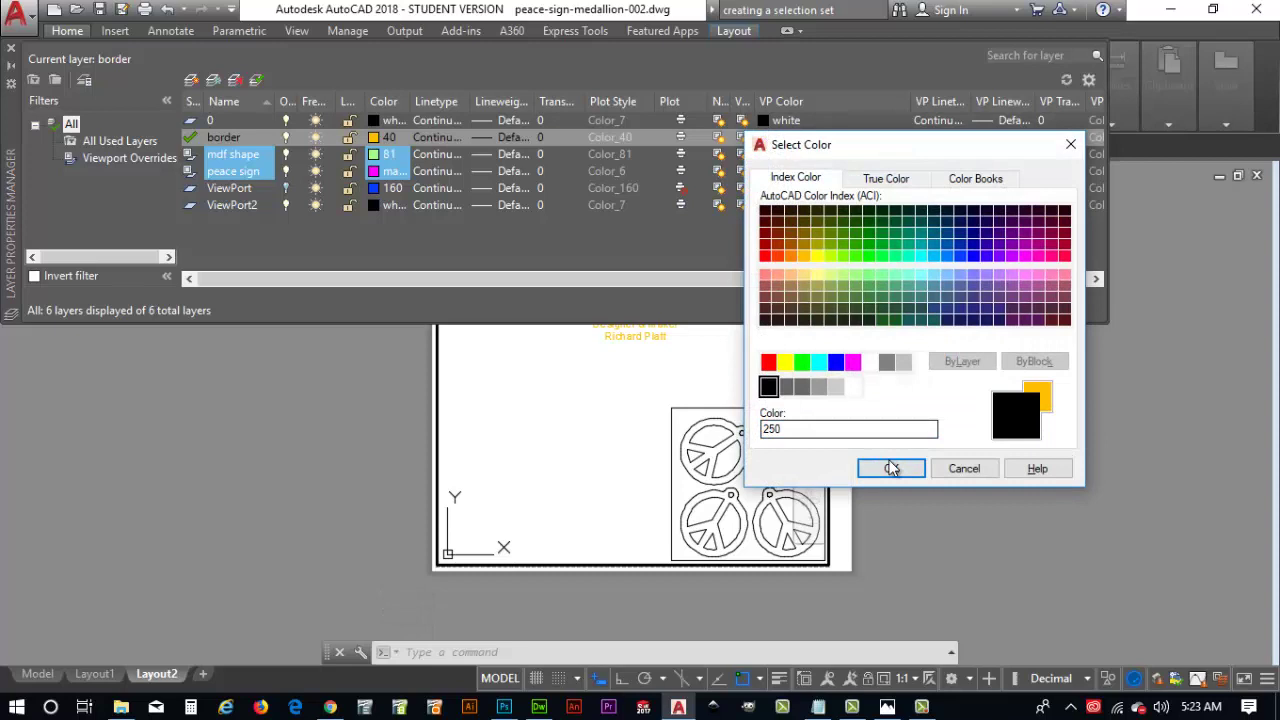
{"action": "left_click", "coordinate": [891, 468]}
{"action": "left_click", "coordinate": [678, 405]}
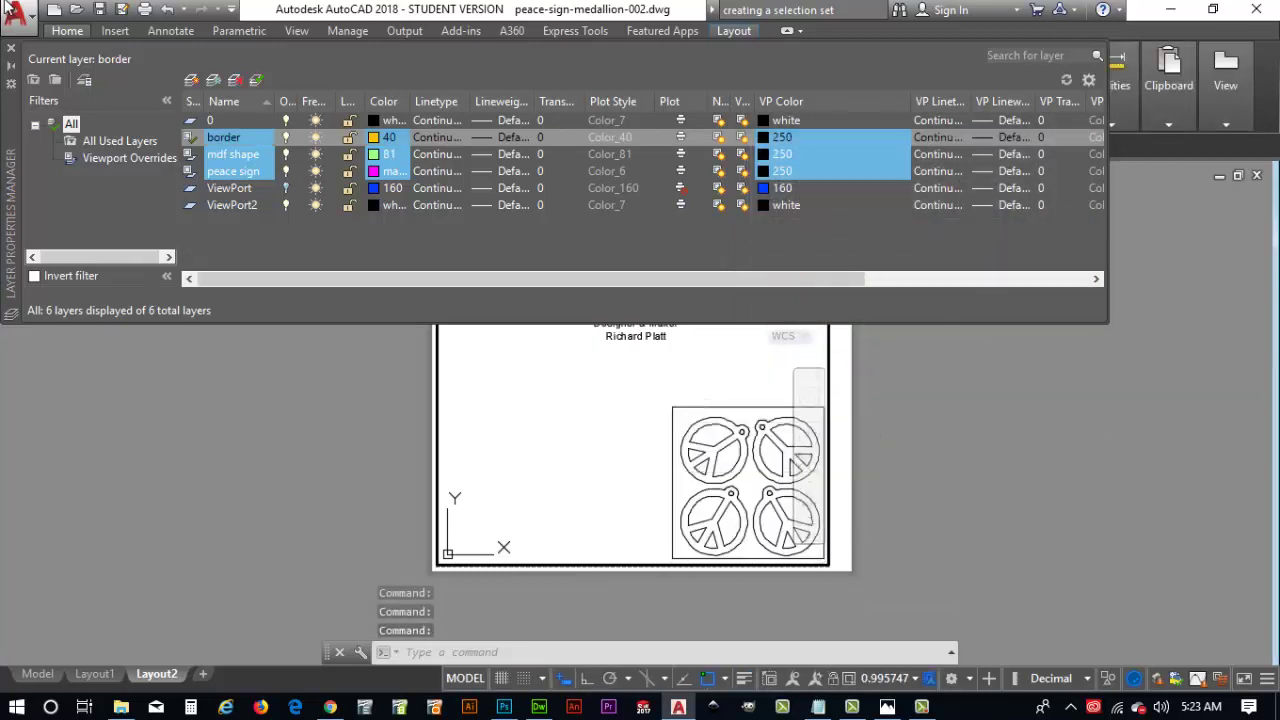
{"action": "left_click", "coordinate": [11, 48]}
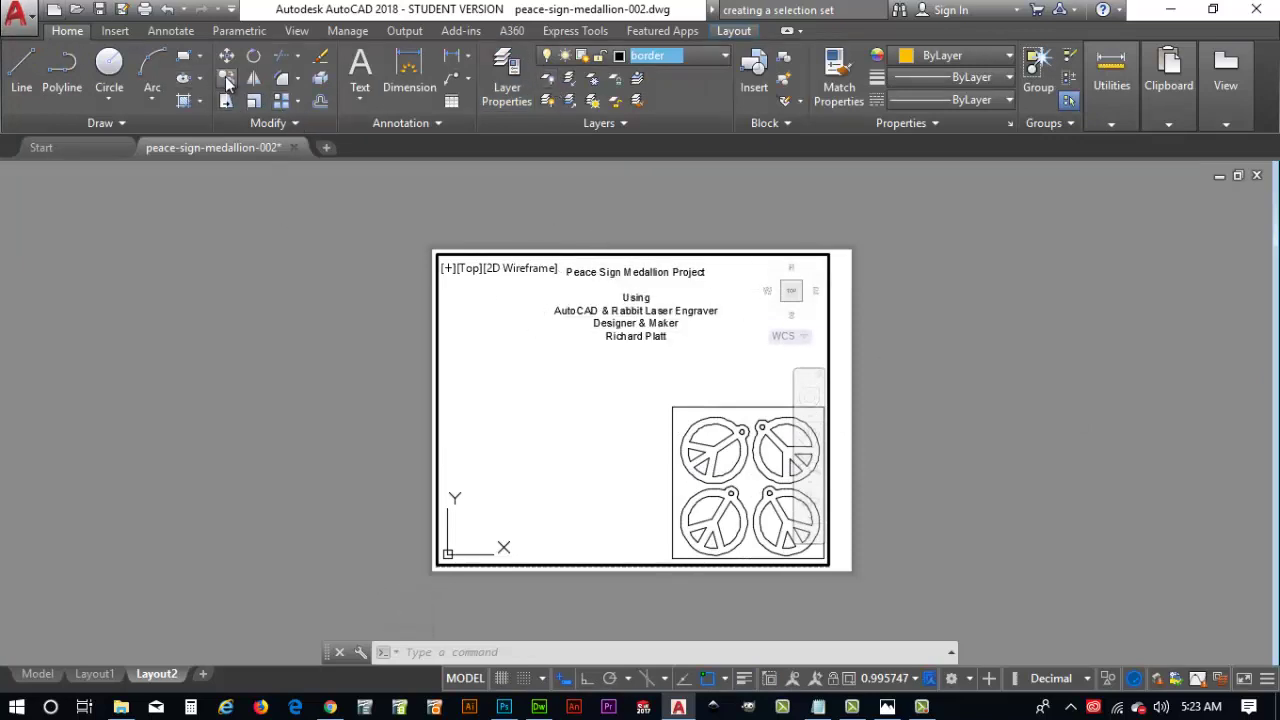
Draw a horizontal line under the title with L, then save with Ctrl+S.
{"action": "left_click", "coordinate": [23, 76]}
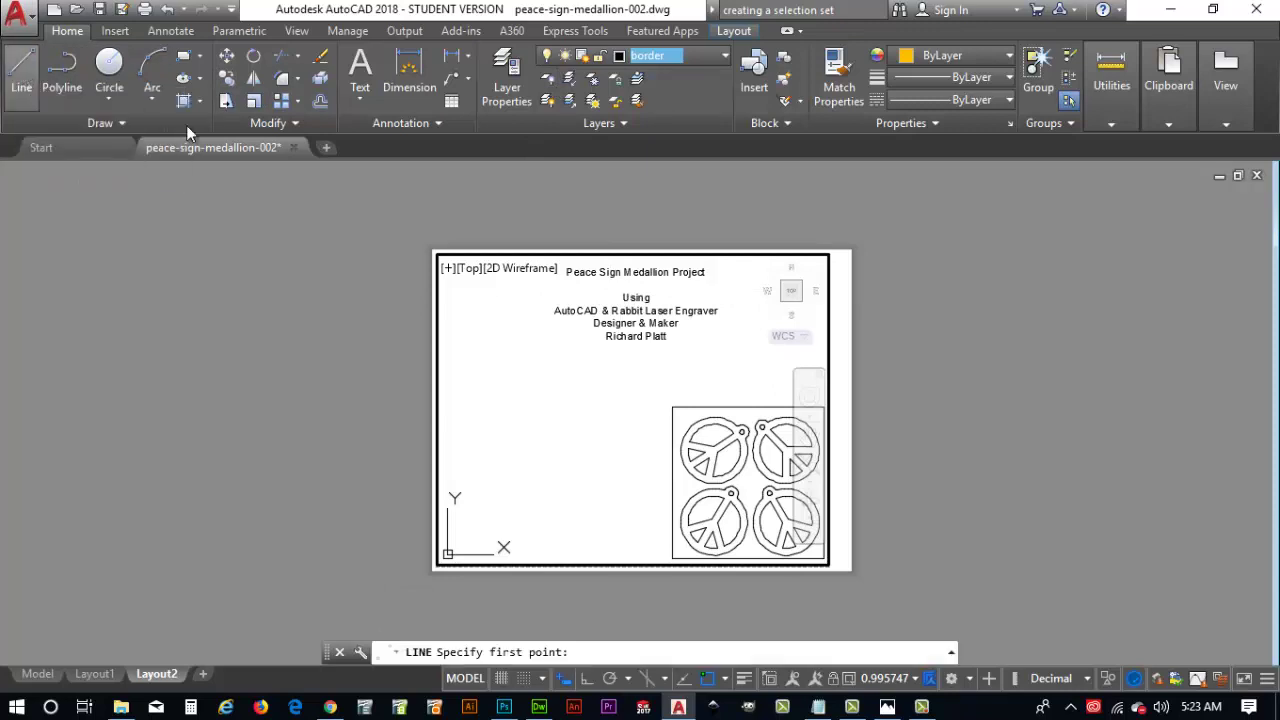
{"action": "left_click", "coordinate": [572, 295]}
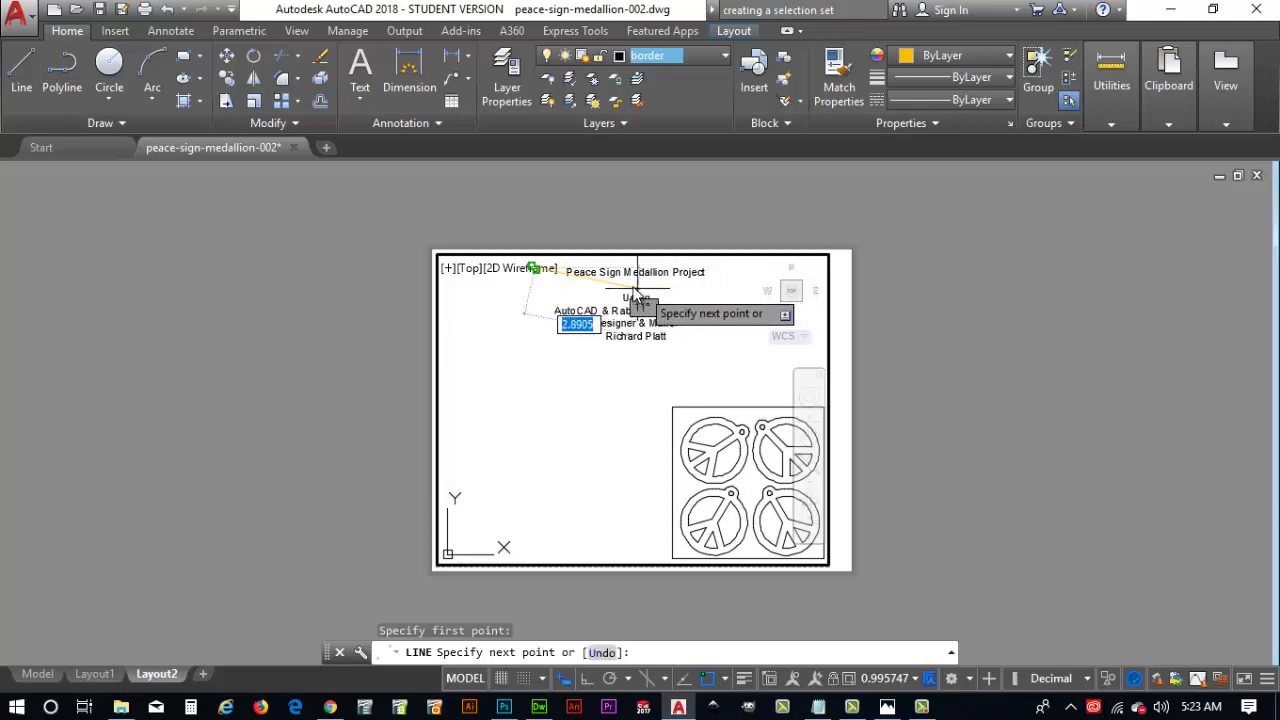
{"action": "key", "text": "Escape"}
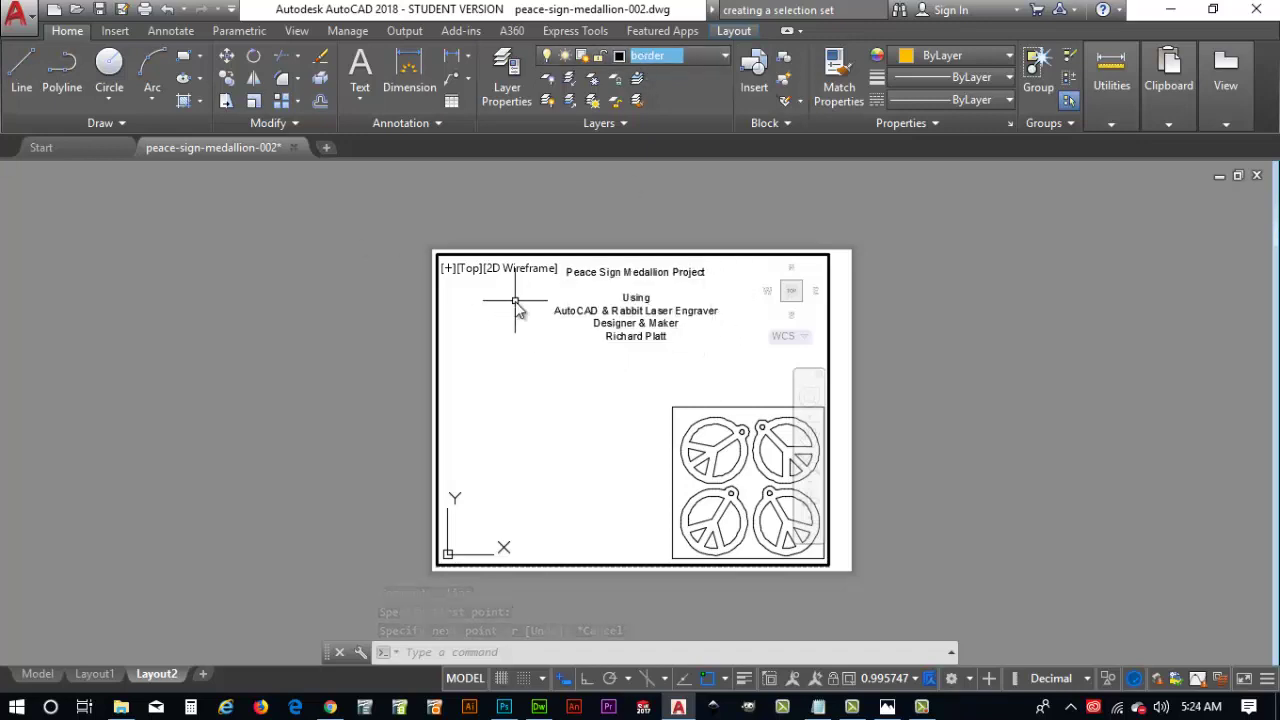
{"action": "type", "text": "L"}
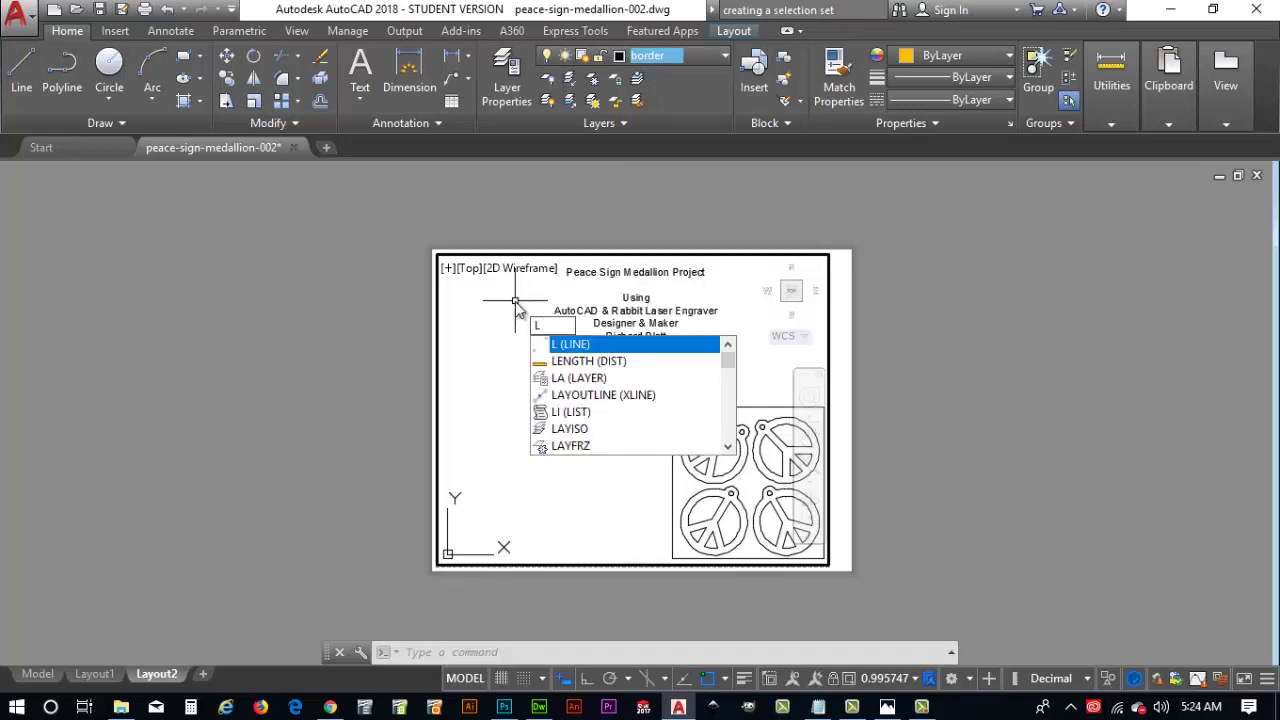
{"action": "key", "text": "Return"}
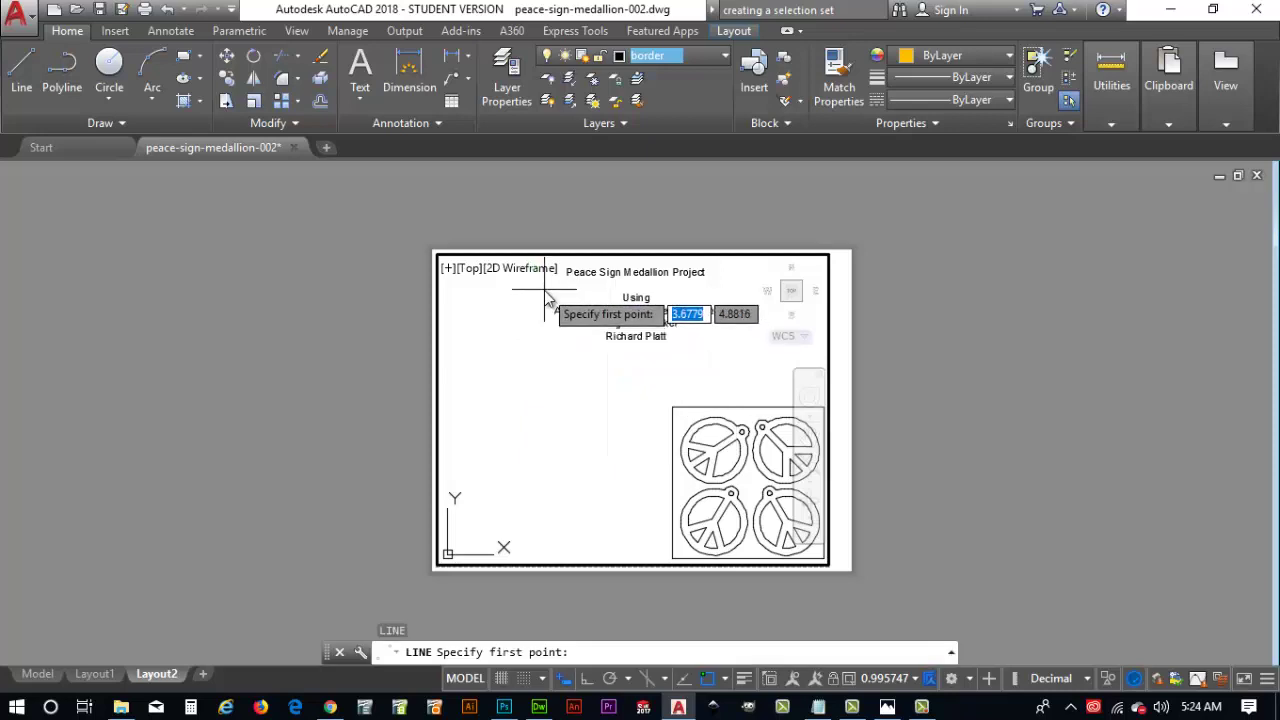
{"action": "left_click", "coordinate": [545, 290]}
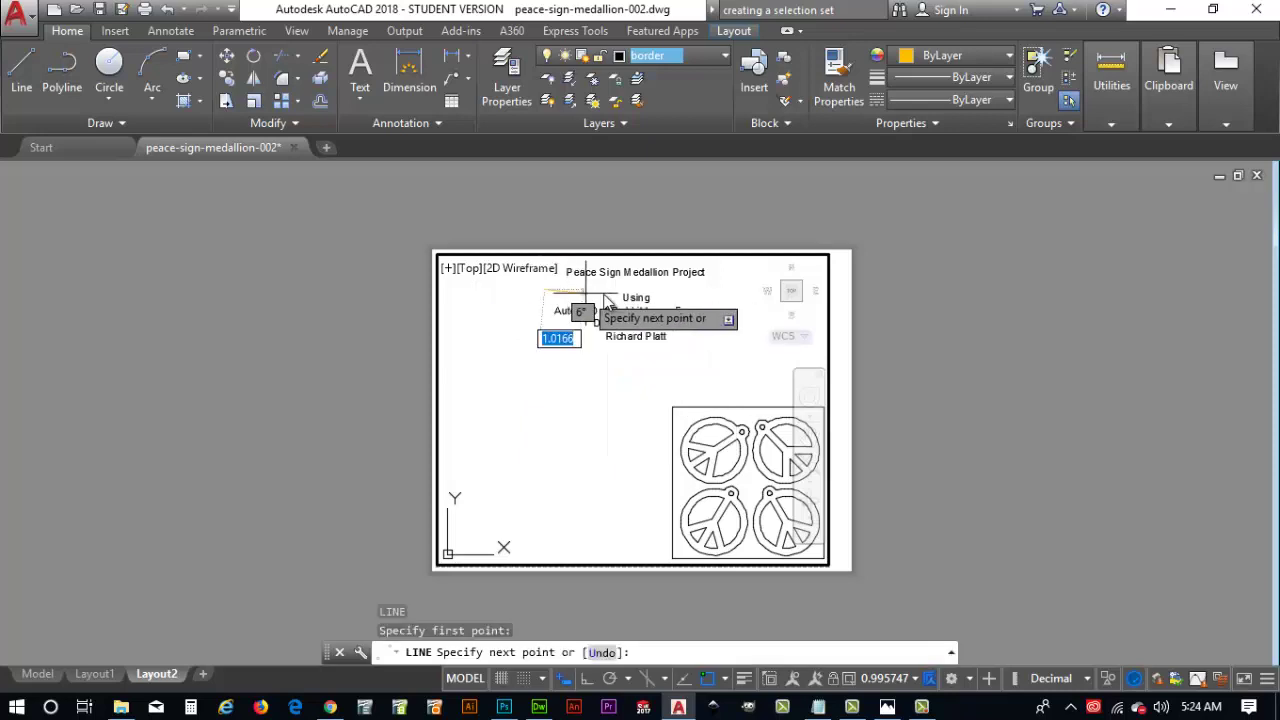
{"action": "left_click", "coordinate": [716, 290]}
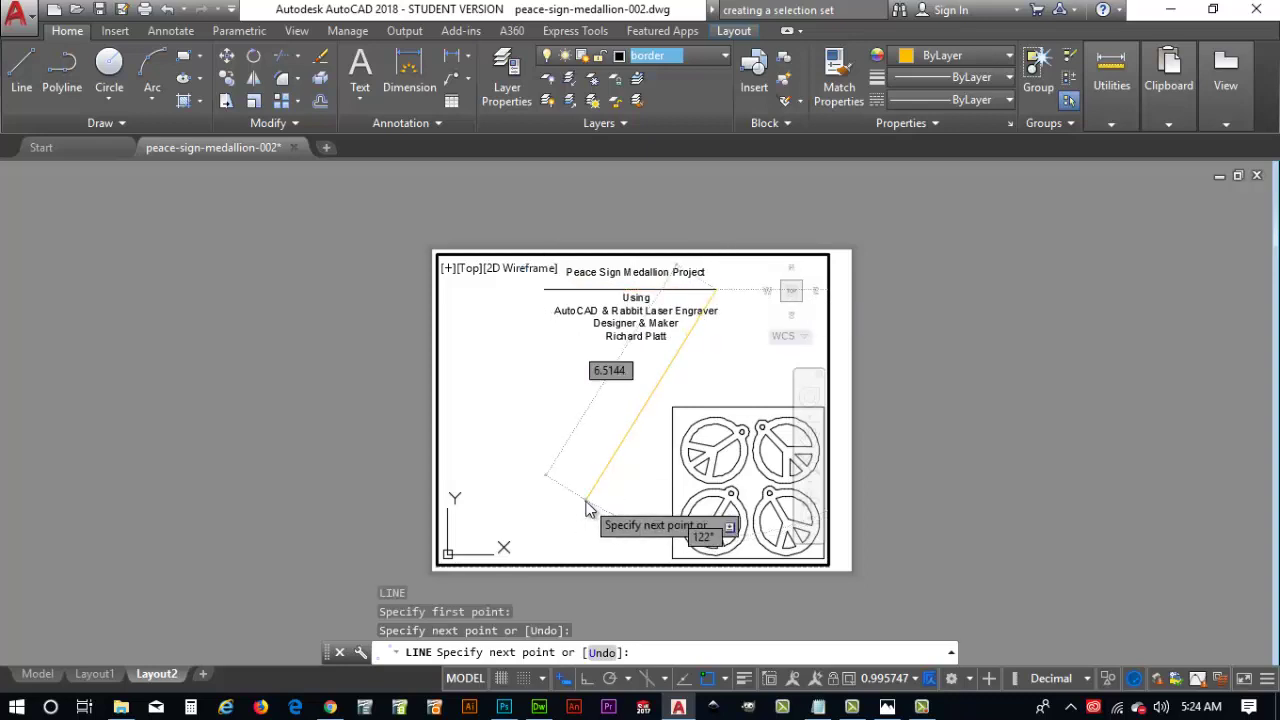
{"action": "key", "text": "Escape"}
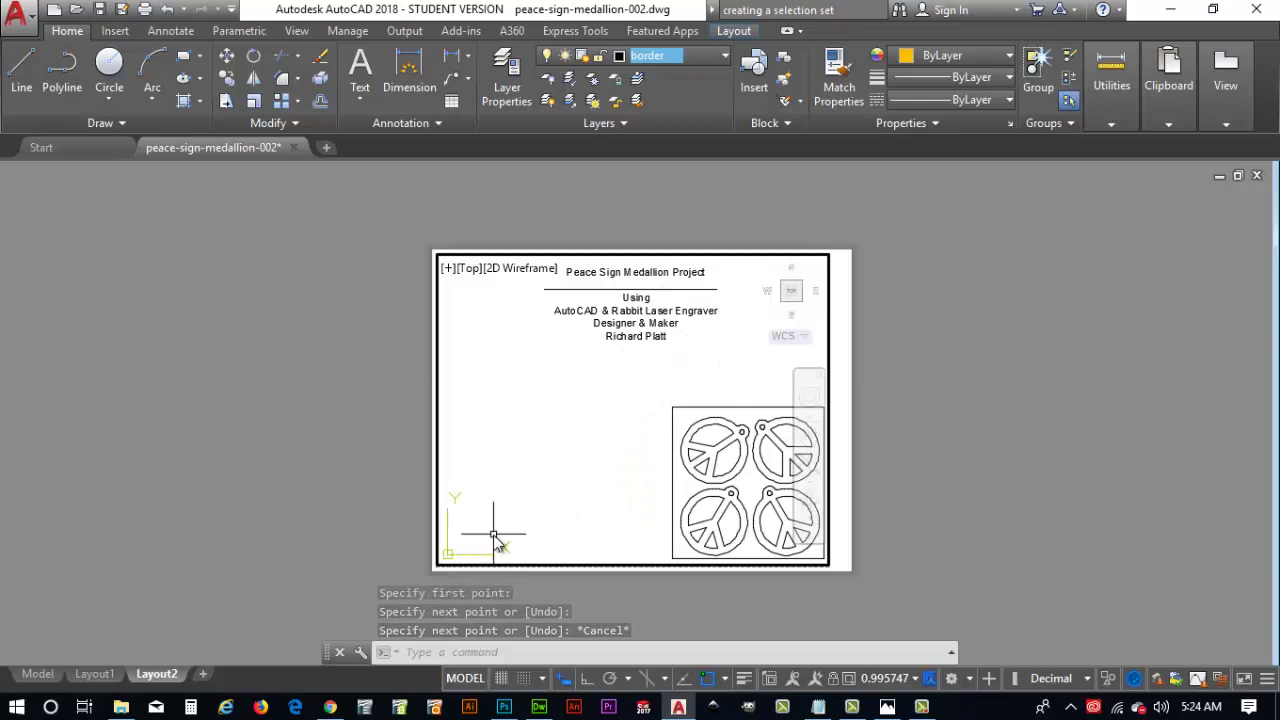
{"action": "key", "text": "ctrl+s"}
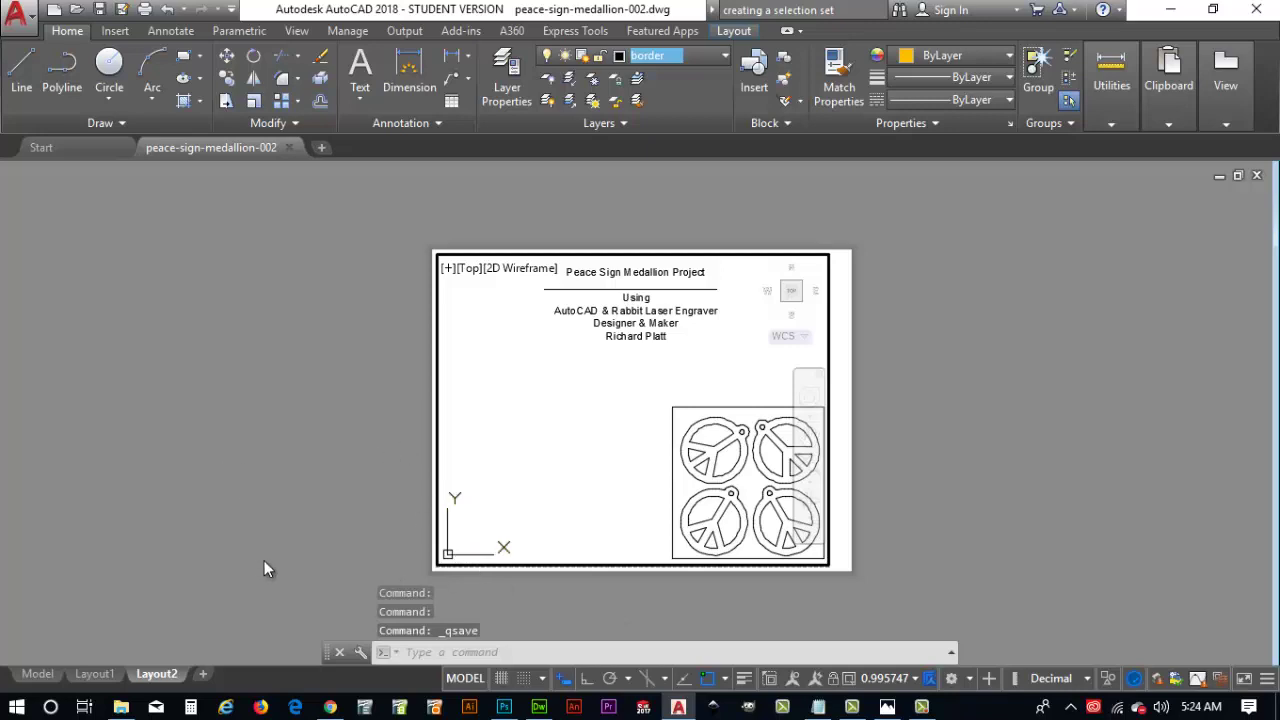
Plot Layout2 from its tab menu as a single sheet using Microsoft Print to PDF.
{"action": "mouse_move", "coordinate": [158, 676]}
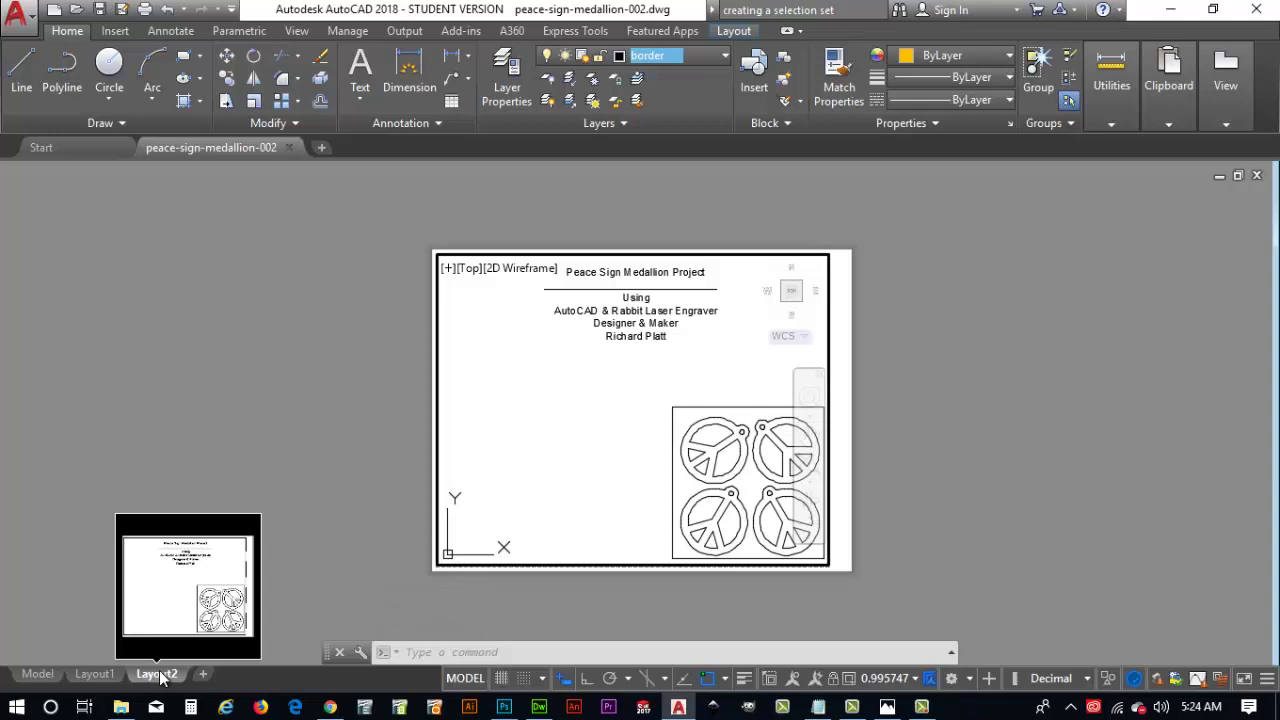
{"action": "right_click", "coordinate": [159, 670]}
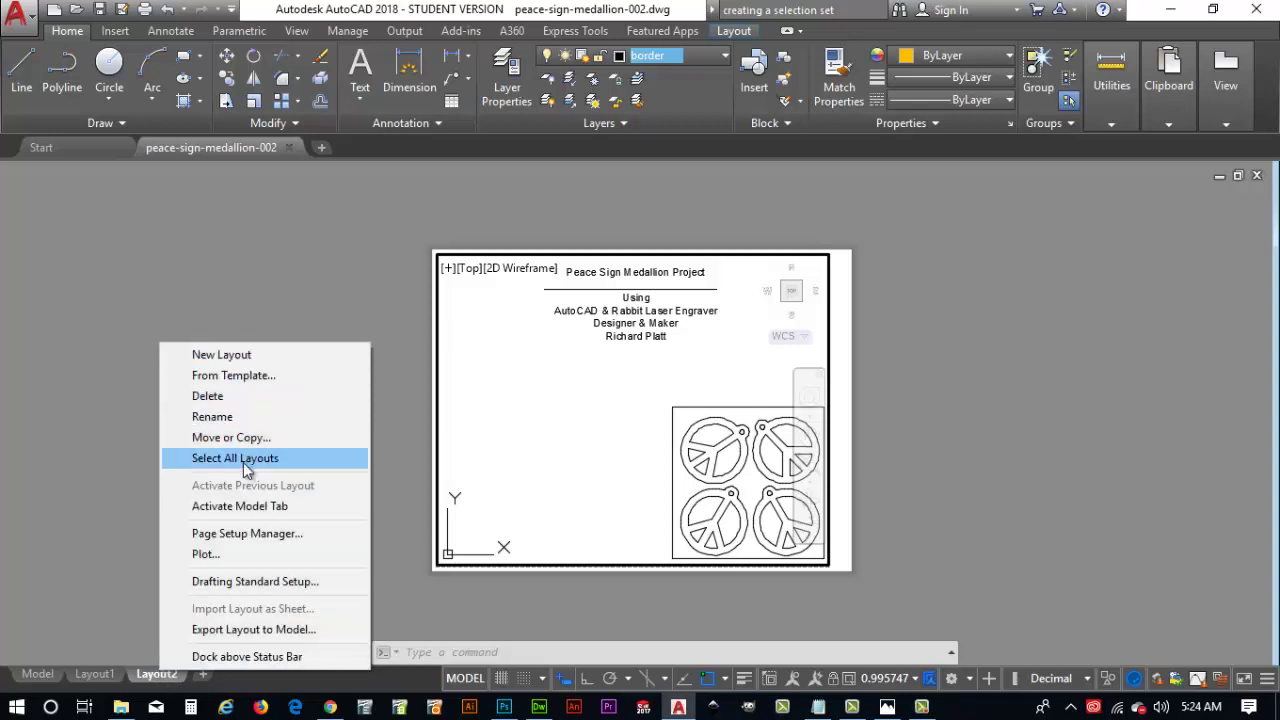
{"action": "left_click", "coordinate": [248, 556]}
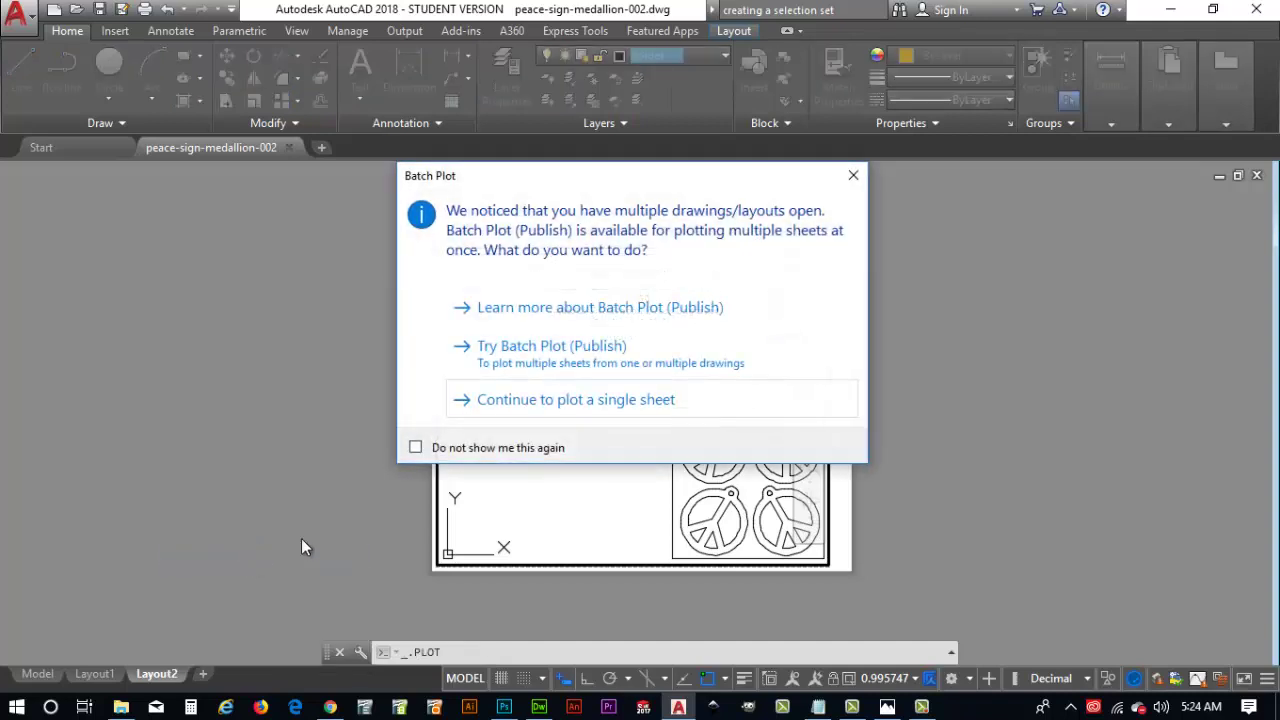
{"action": "left_click", "coordinate": [500, 410]}
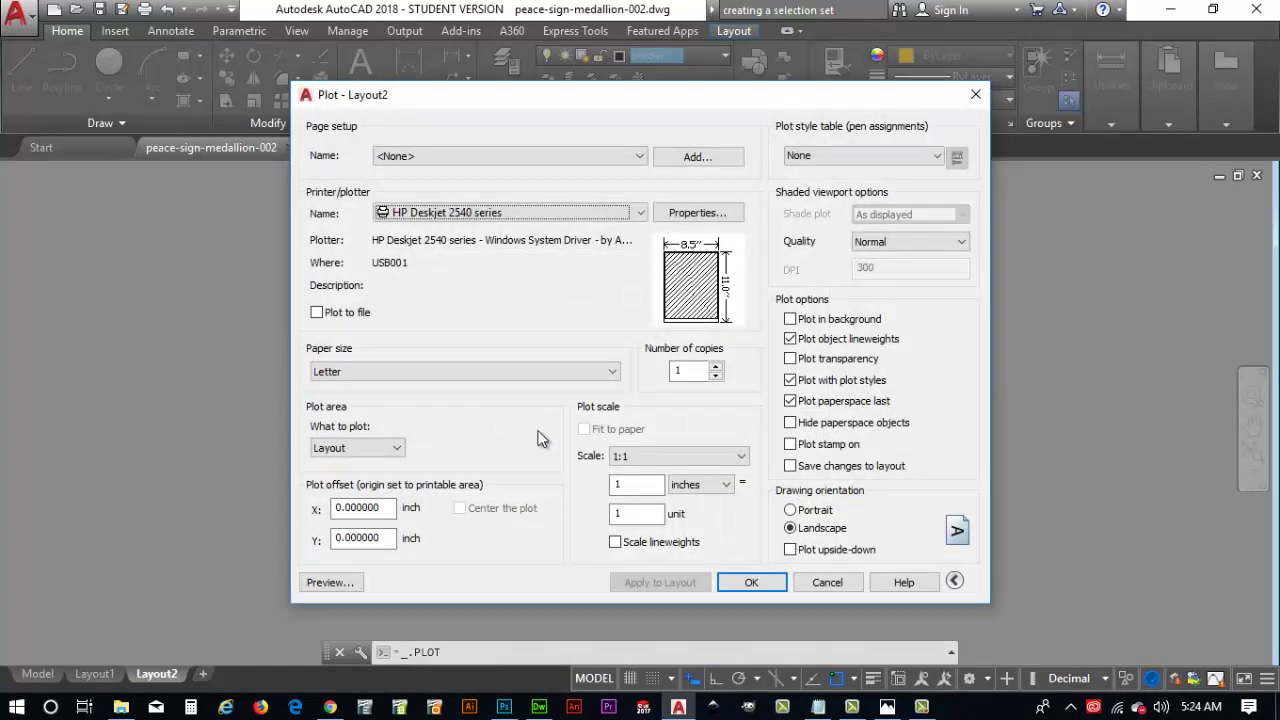
{"action": "left_click", "coordinate": [425, 215]}
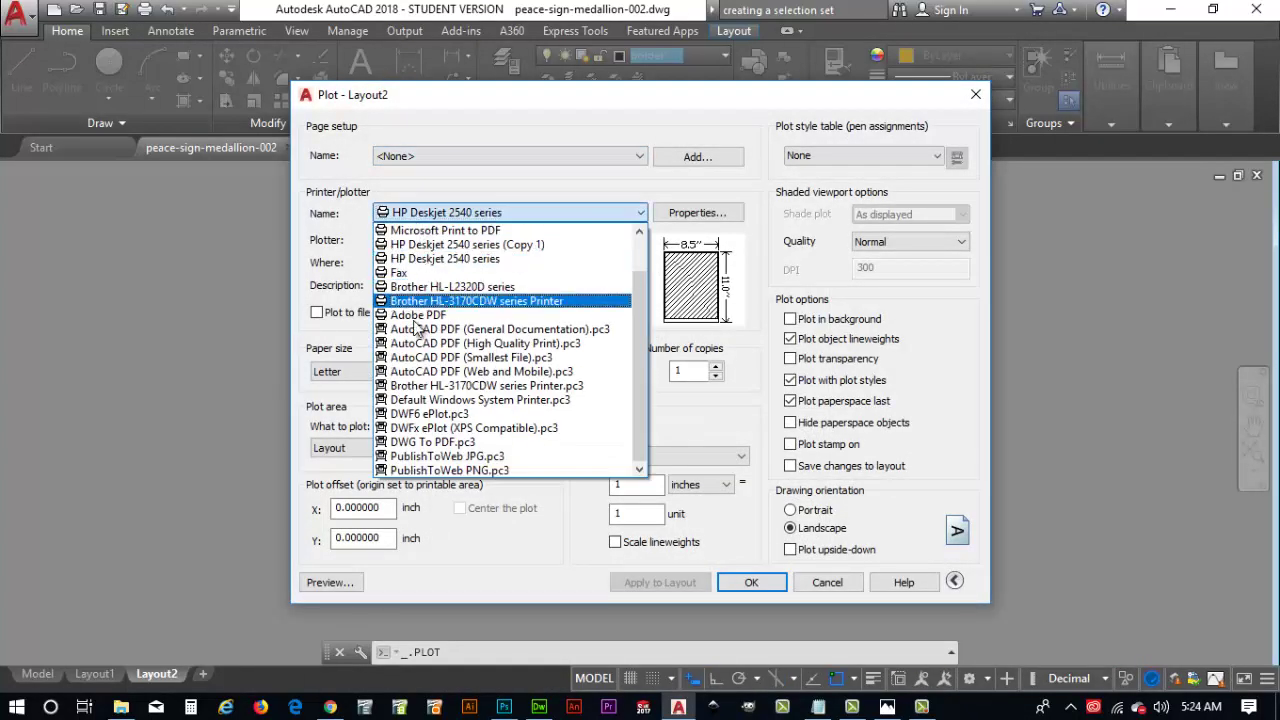
{"action": "left_click", "coordinate": [425, 231]}
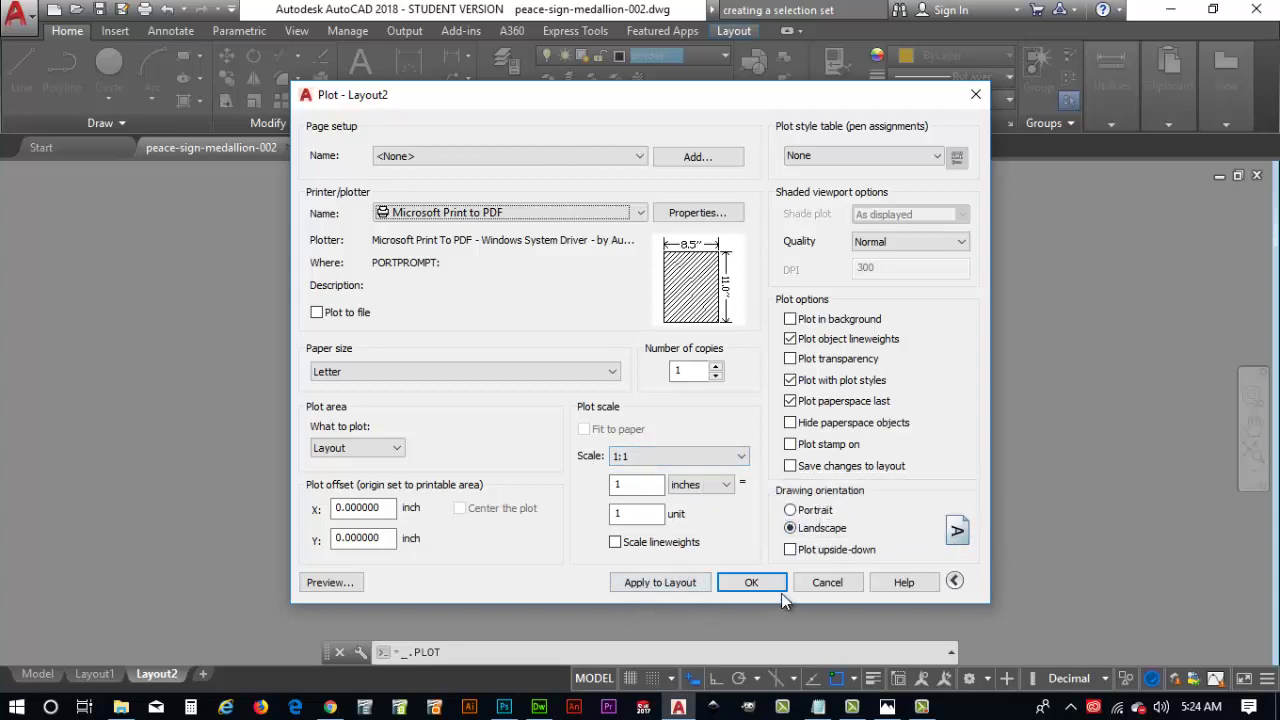
{"action": "left_click", "coordinate": [755, 582]}
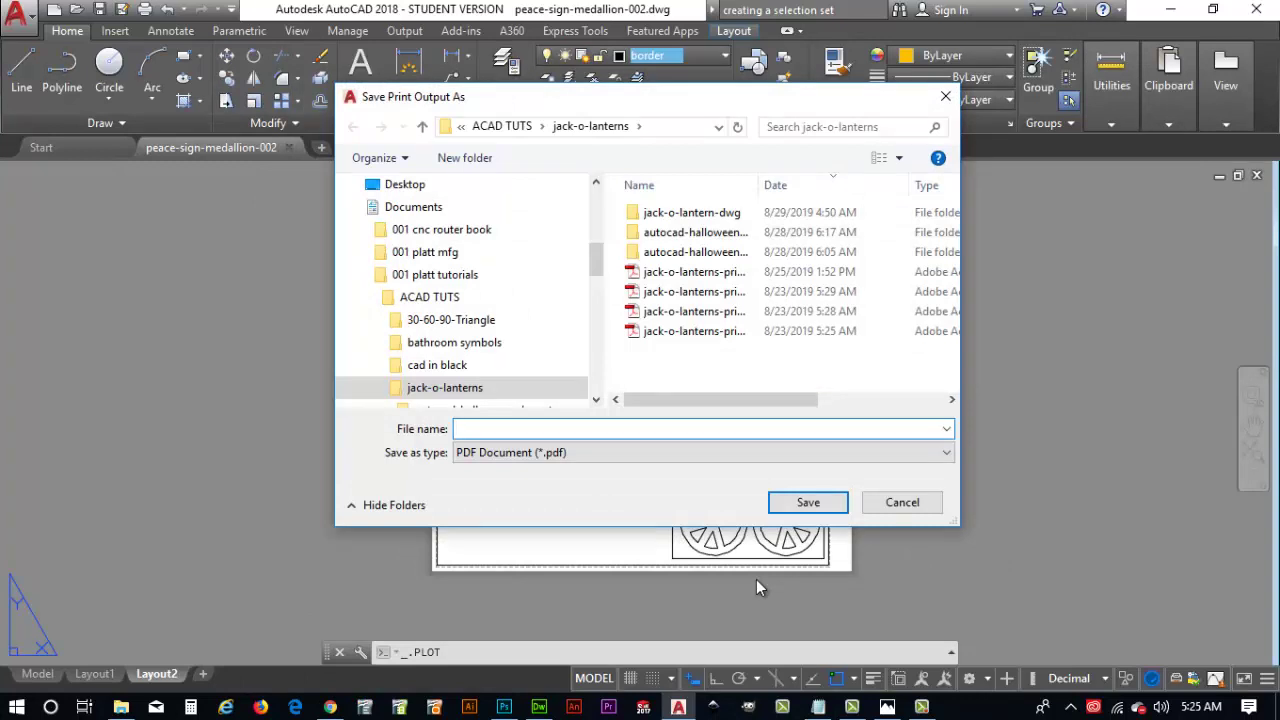
Save the plot in ACAD TUTS > peace-sign-medallion as peace-sign-medallion-004.pdf, renumbering the 003 name.
{"action": "left_click", "coordinate": [498, 128]}
{"action": "double_click", "coordinate": [676, 292]}
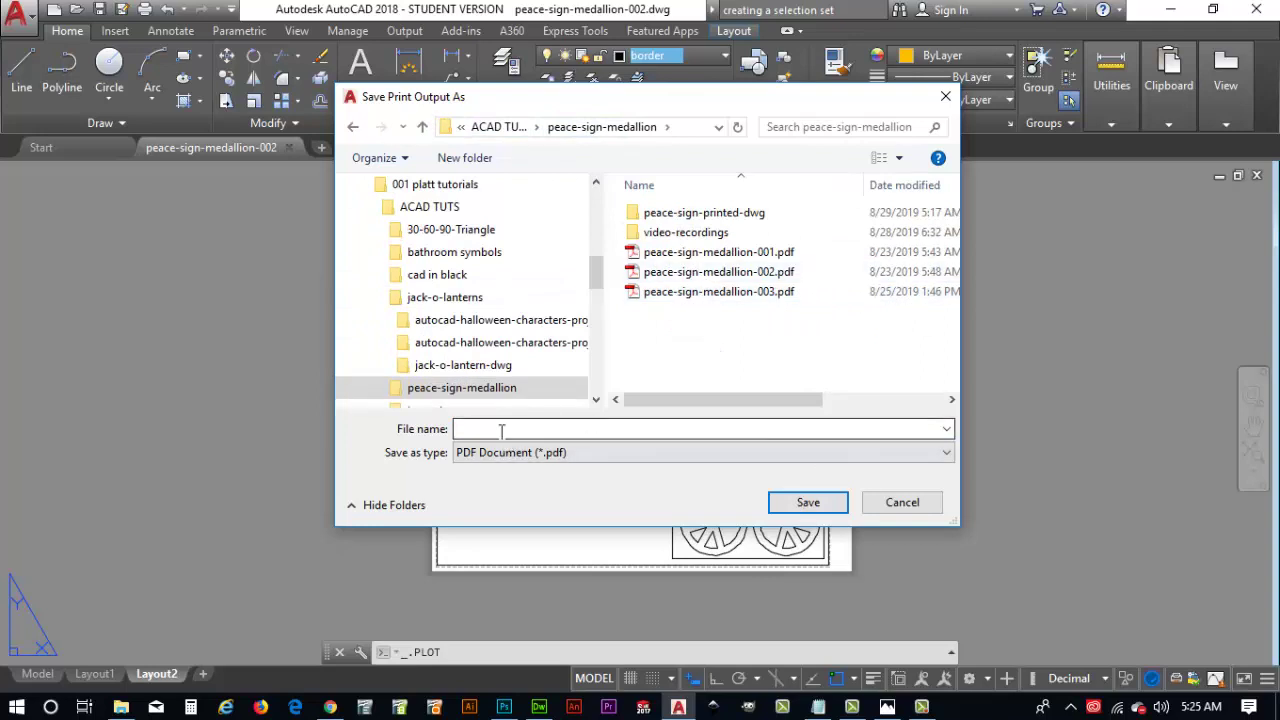
{"action": "left_click", "coordinate": [719, 289]}
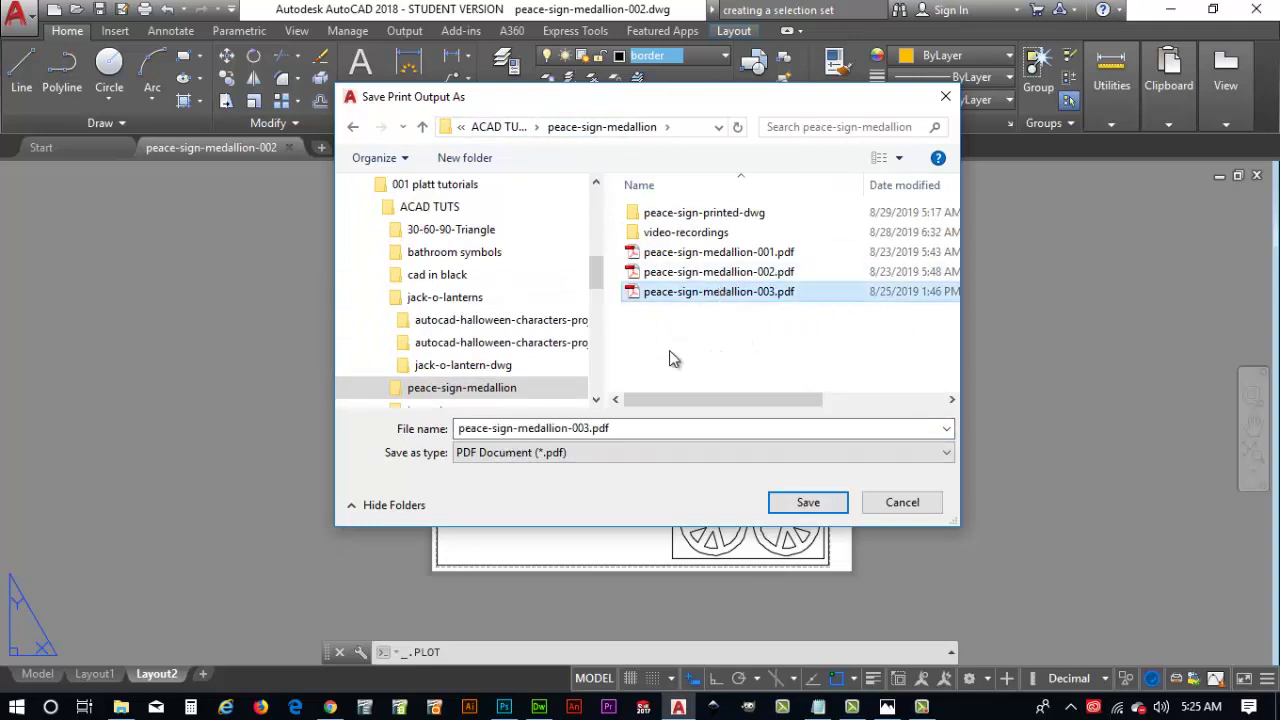
{"action": "left_click", "coordinate": [585, 428]}
{"action": "left_click", "coordinate": [586, 428]}
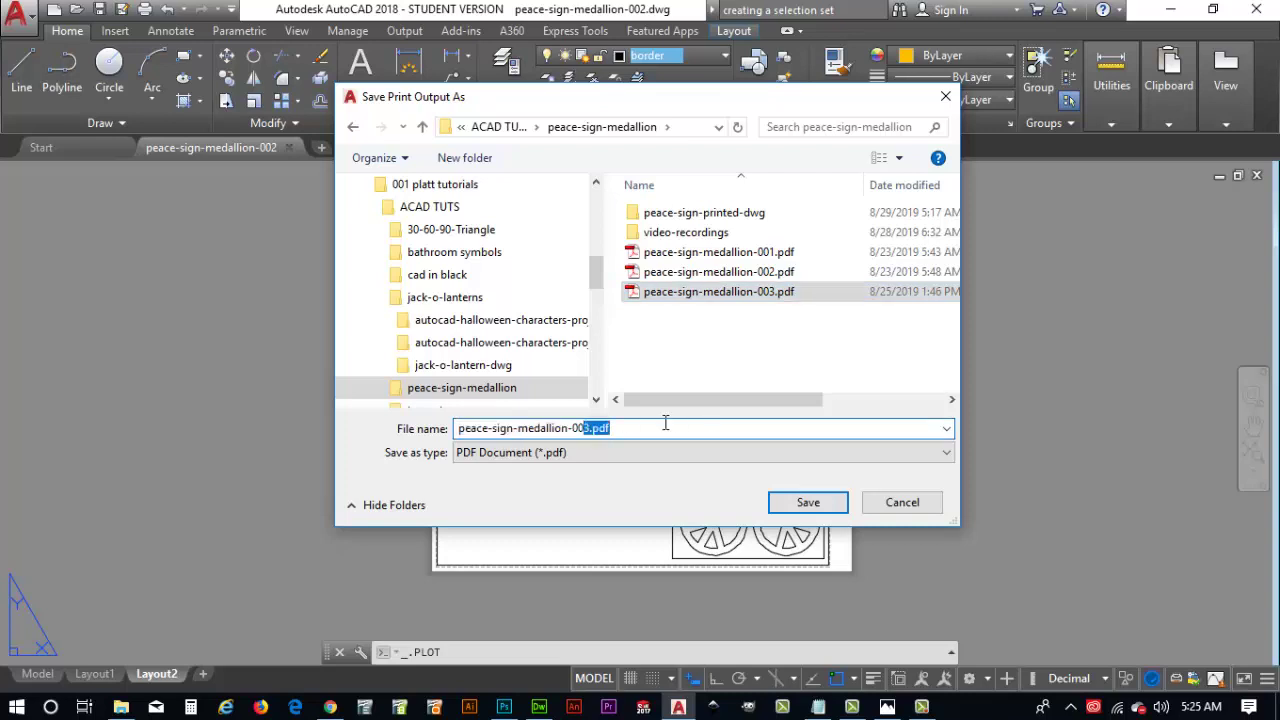
{"action": "type", "text": "4"}
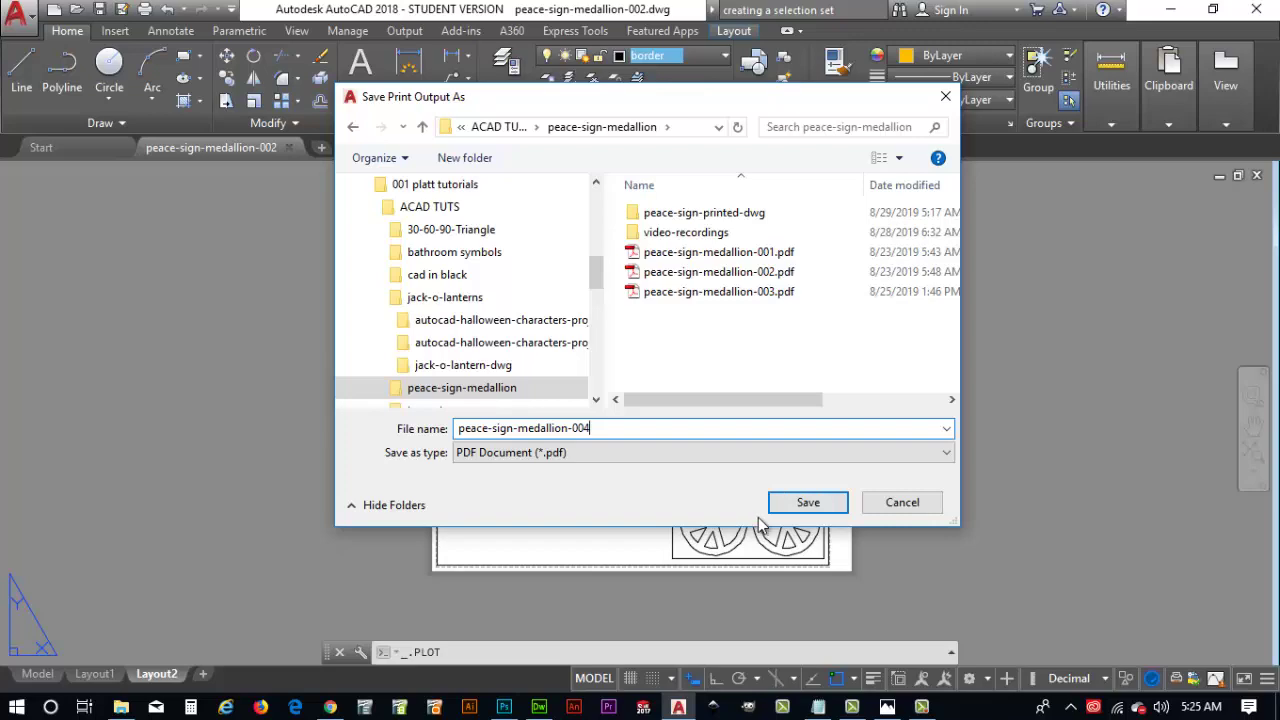
{"action": "left_click", "coordinate": [796, 510]}
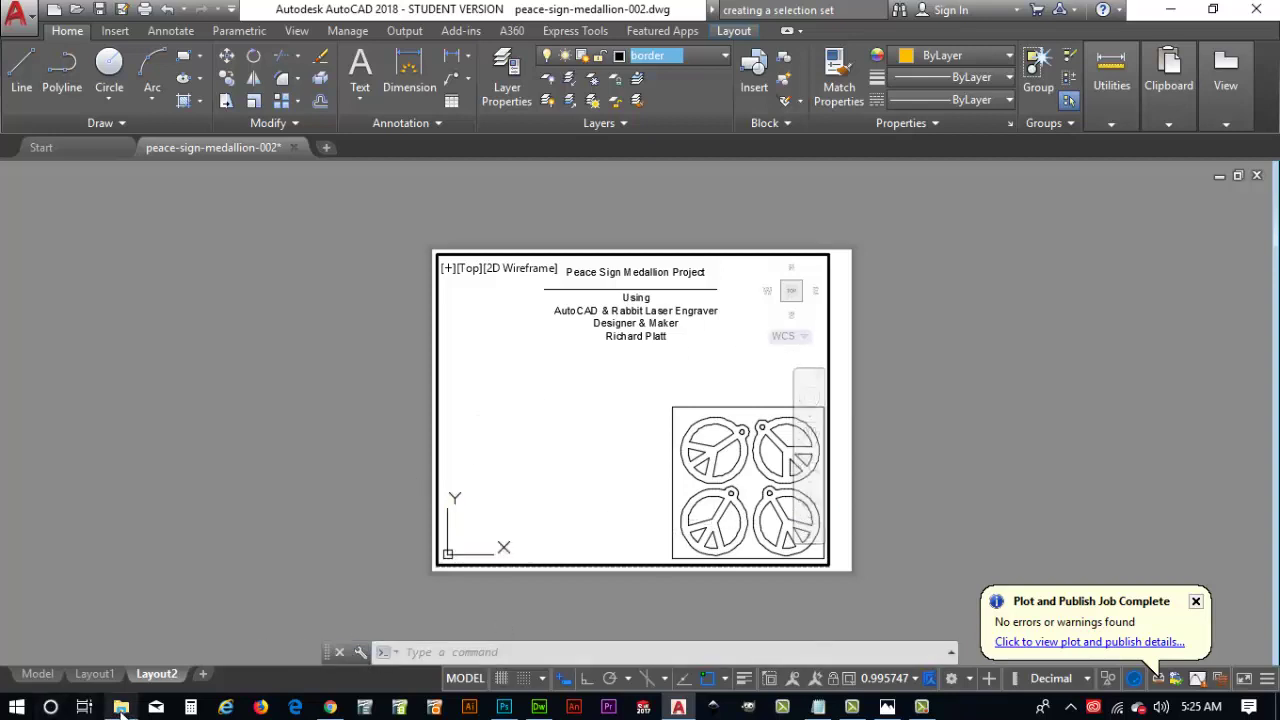
Open peace-sign-medallion-004.pdf from the peace-sign-medallion folder in File Explorer.
{"action": "mouse_move", "coordinate": [121, 708]}
{"action": "left_click", "coordinate": [145, 675]}
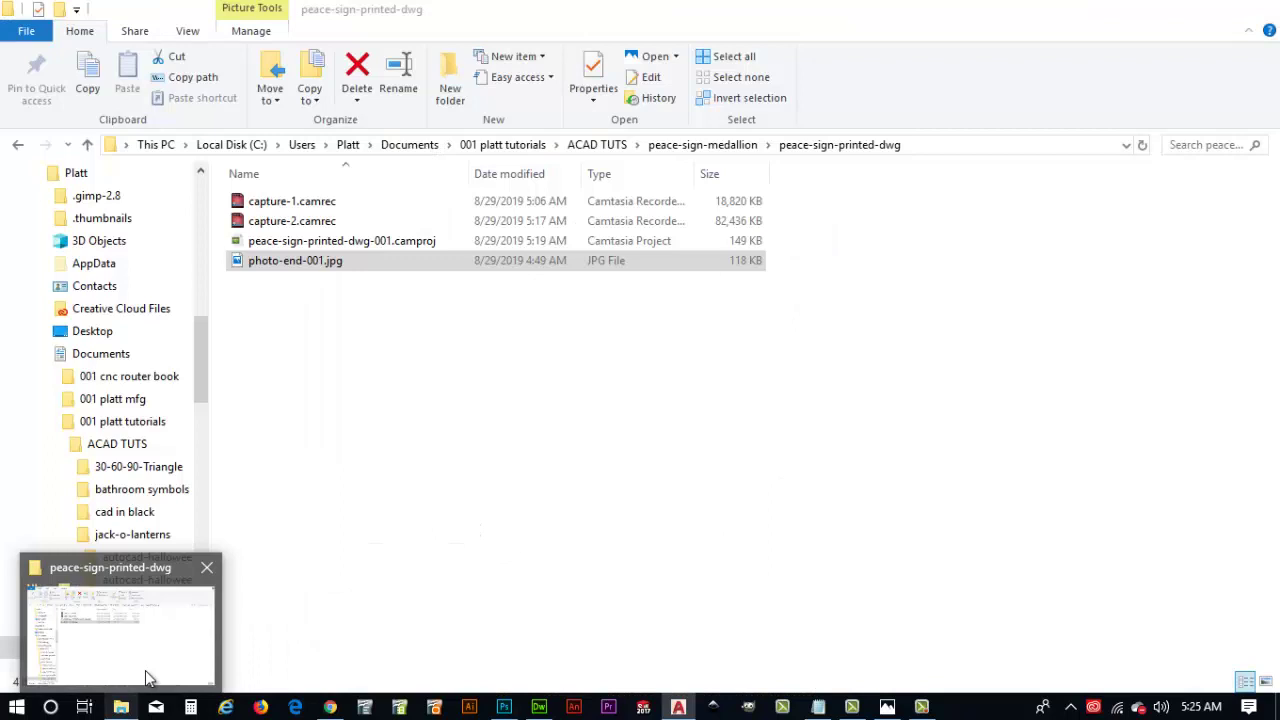
{"action": "left_click", "coordinate": [690, 145]}
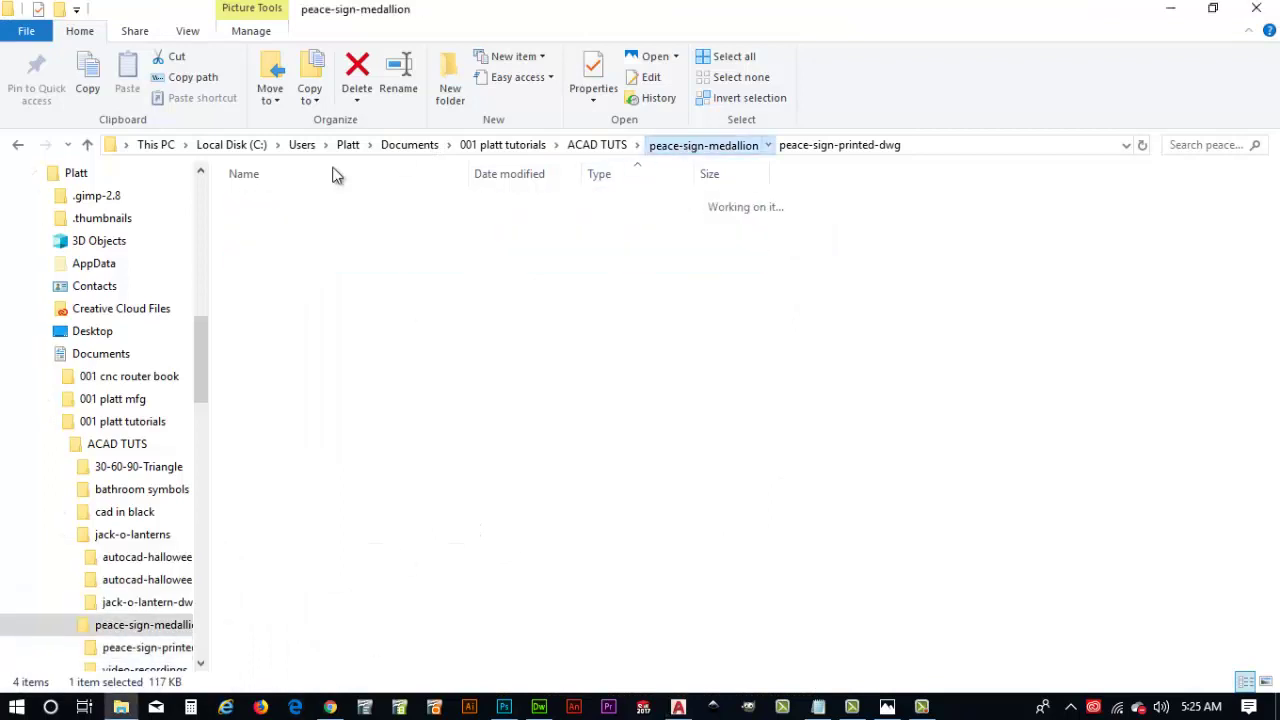
{"action": "left_click", "coordinate": [326, 302]}
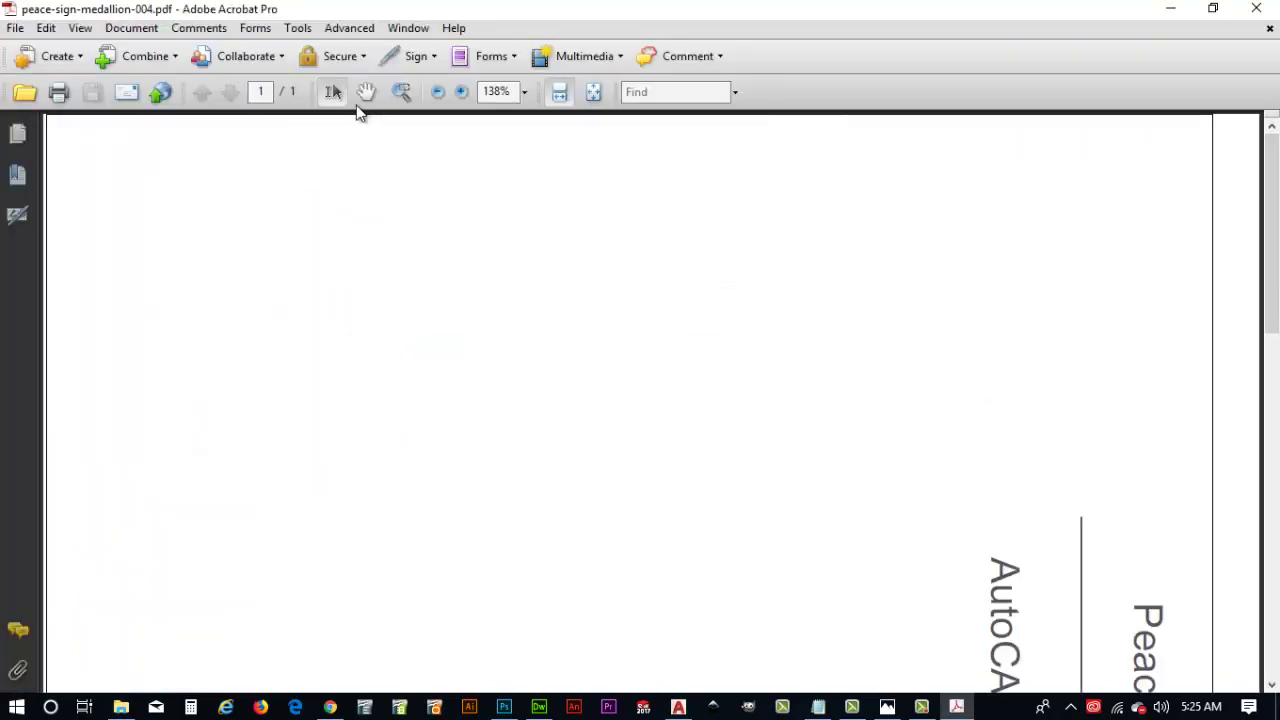
Fit the whole PDF page in Acrobat to show the title block and four medallions.
{"action": "left_click", "coordinate": [594, 92]}
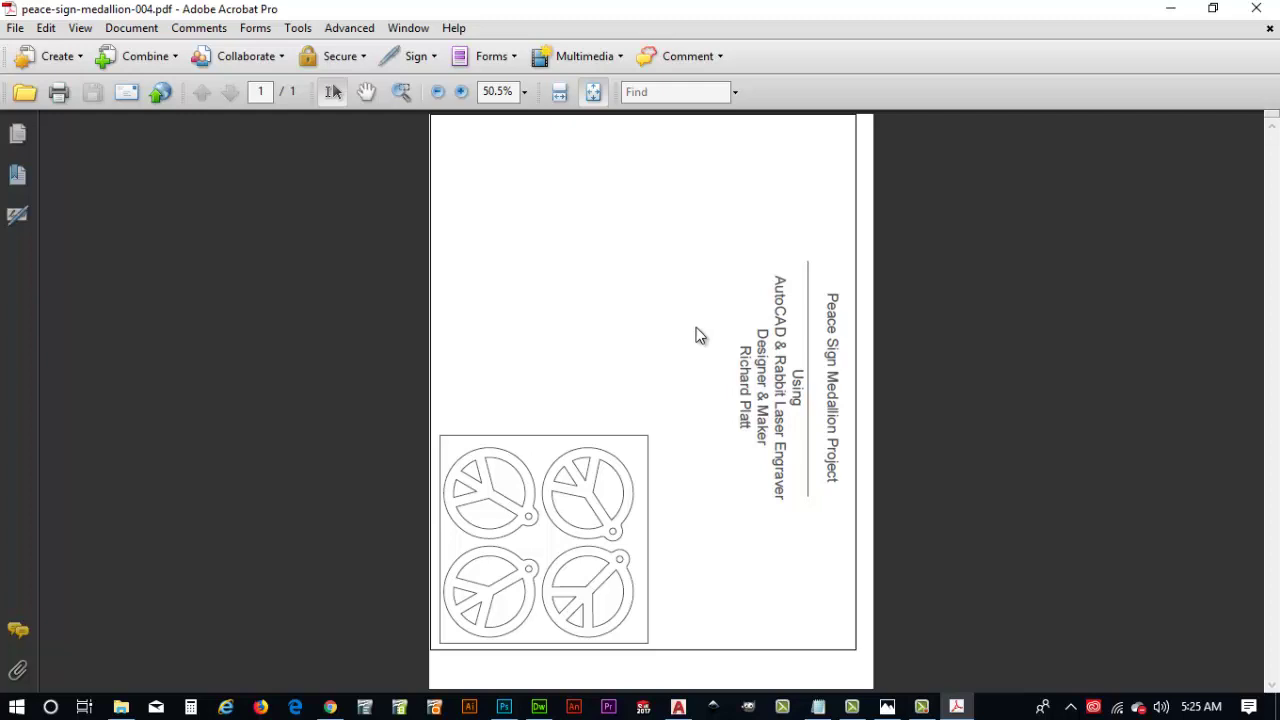
Switch to Photos showing photo-end-001.jpg of the finished sheet with coloured medallions.
{"action": "left_click", "coordinate": [895, 703]}
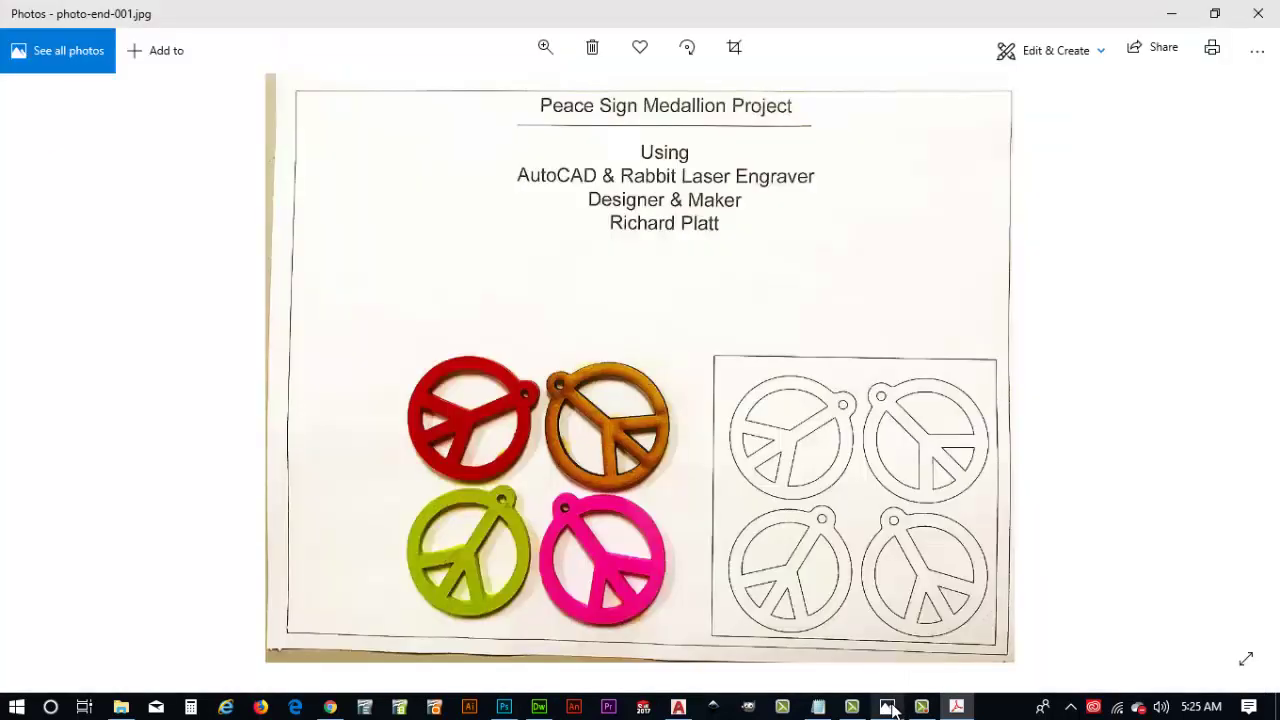